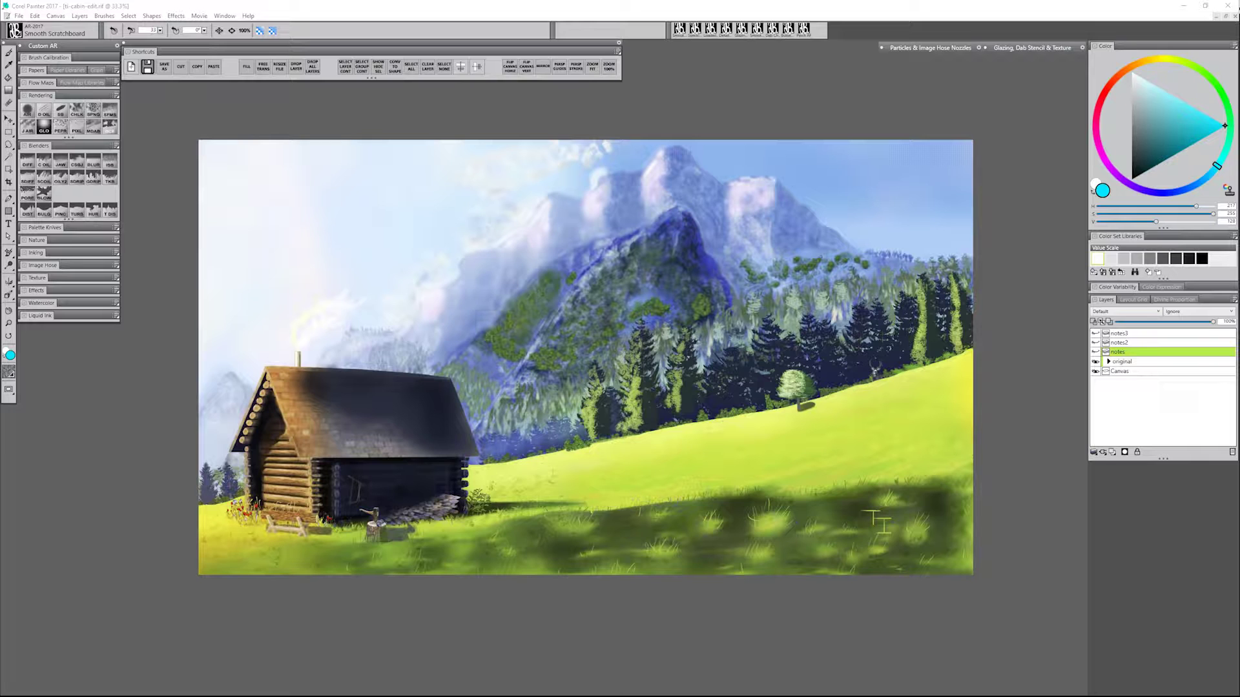
Step: Show the notes2 layer and examine the circled bench, chopping block and woodpile beside the cabin
left_click(1095, 342)
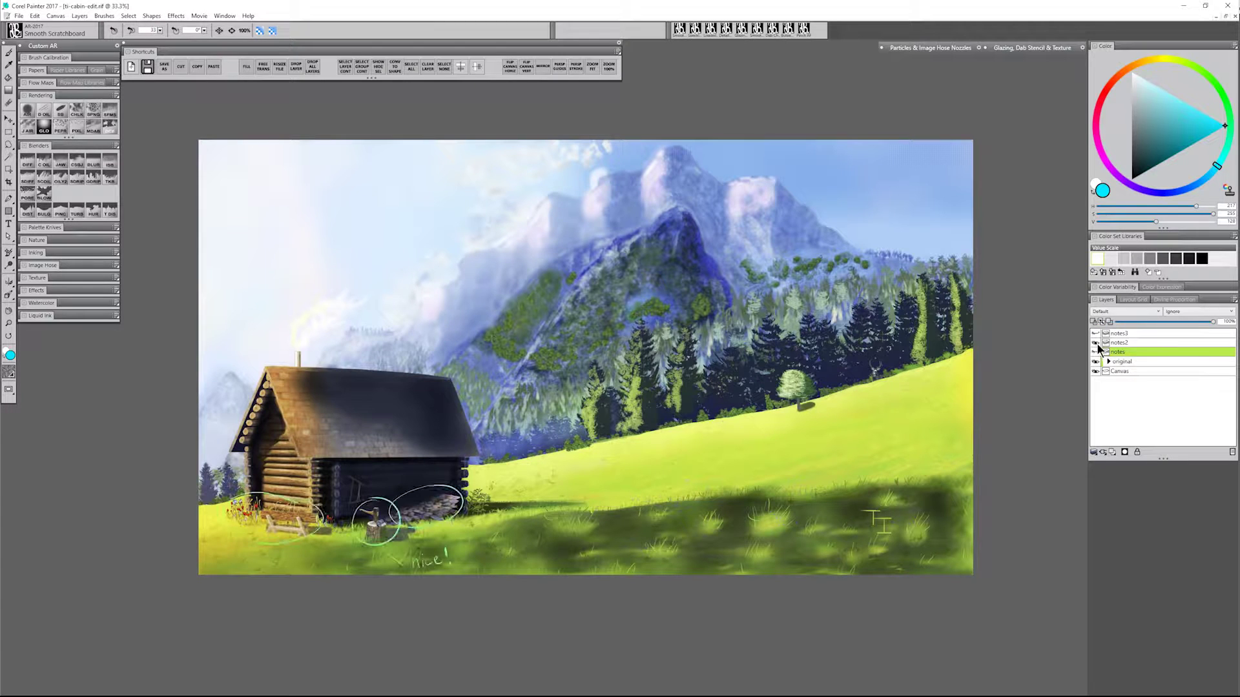
left_click(9, 322)
left_click(373, 523)
left_click(377, 533)
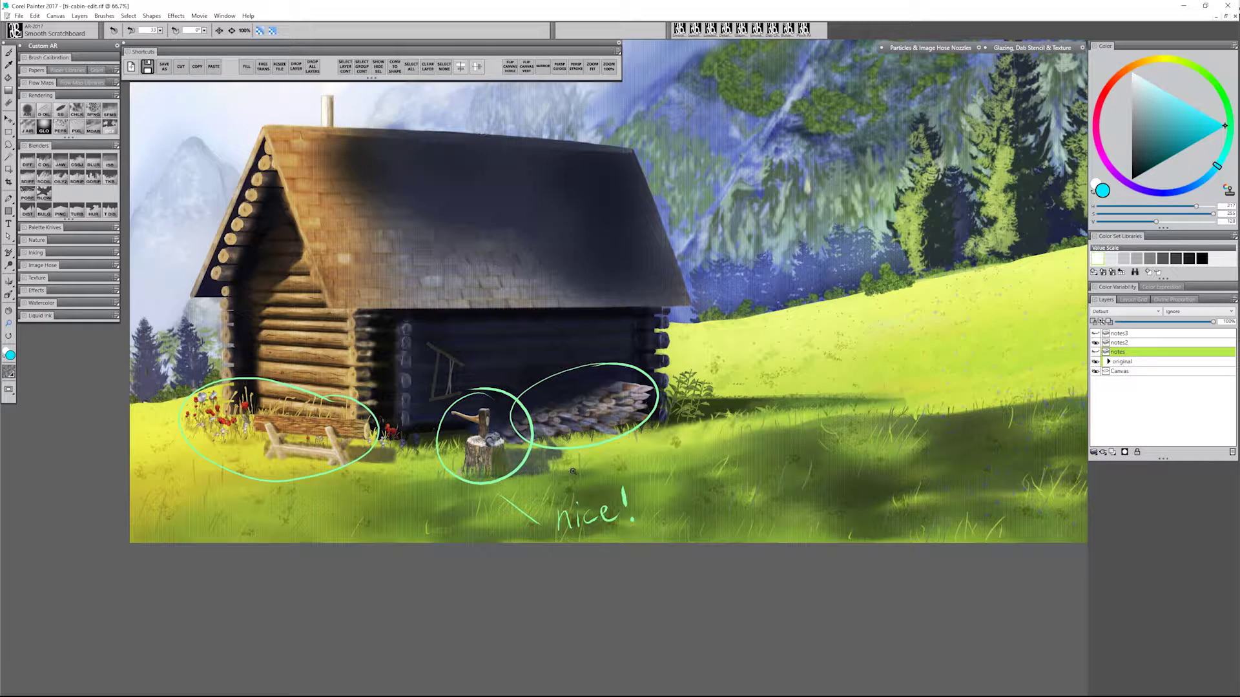
left_click(495, 445)
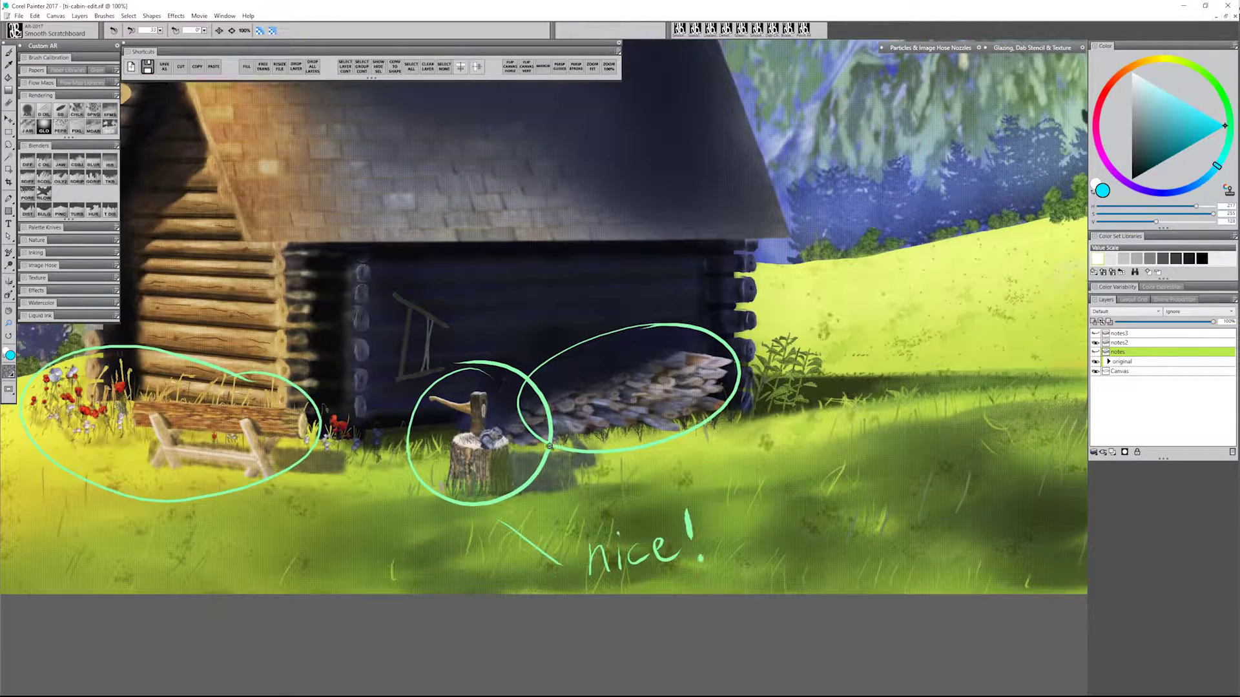
left_click(550, 446, "alt")
left_click(551, 448, "alt")
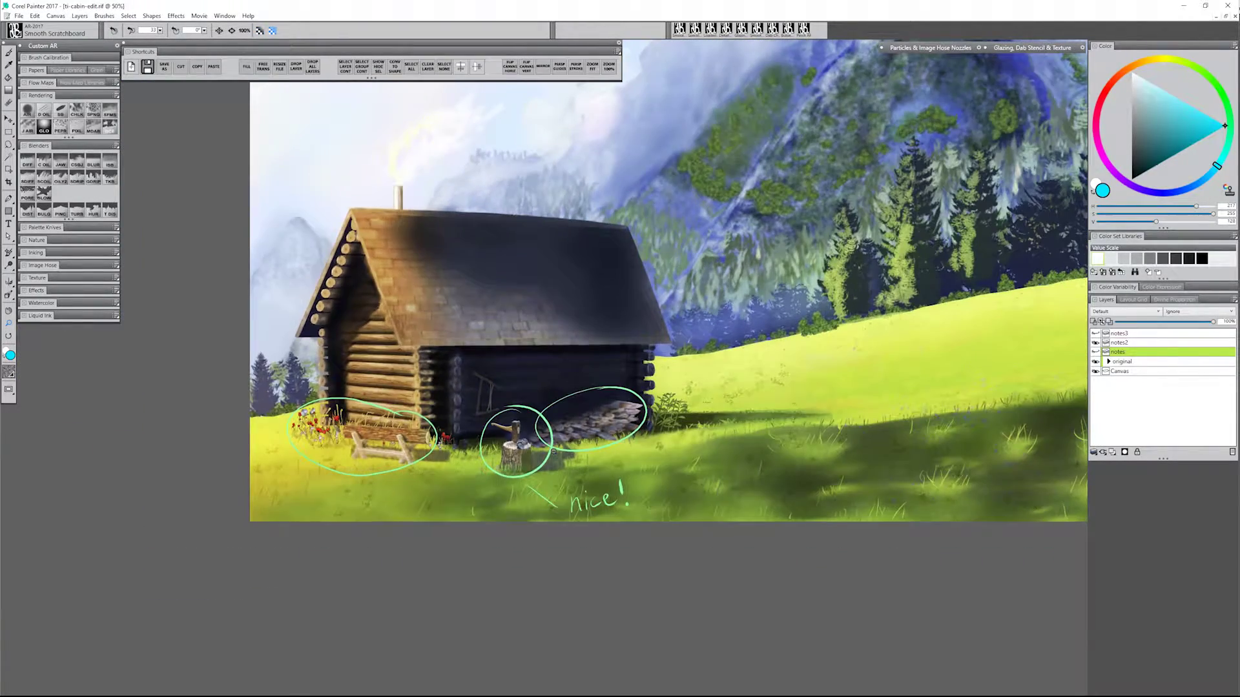
left_click(553, 450, "alt")
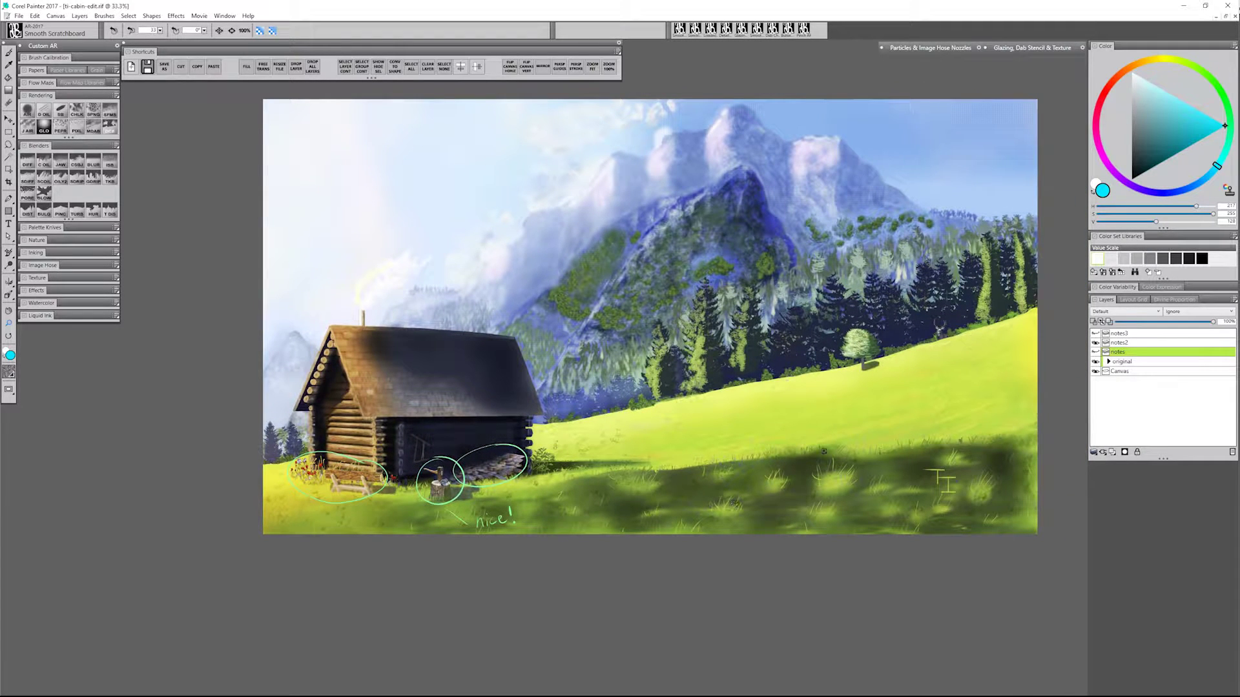
left_click_drag(853, 474, 827, 464)
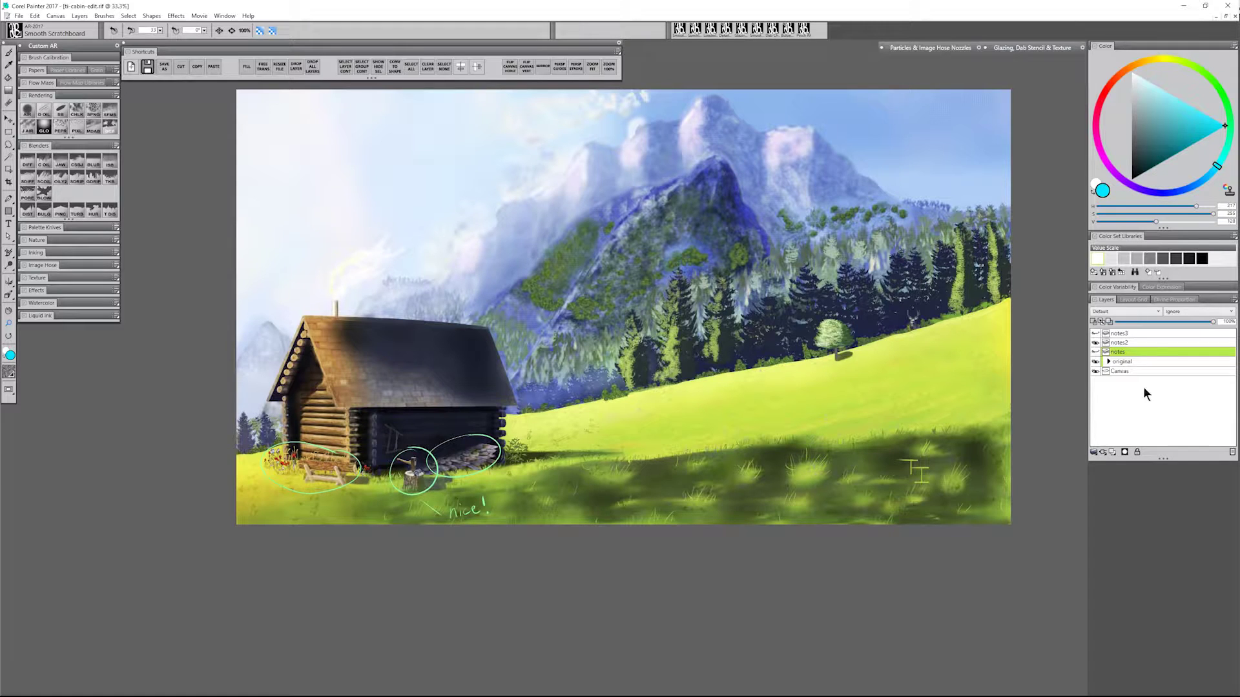
Step: Hide the notes2 layer, show the notes layer and inspect the sky area circled with the texture note
left_click(1096, 343)
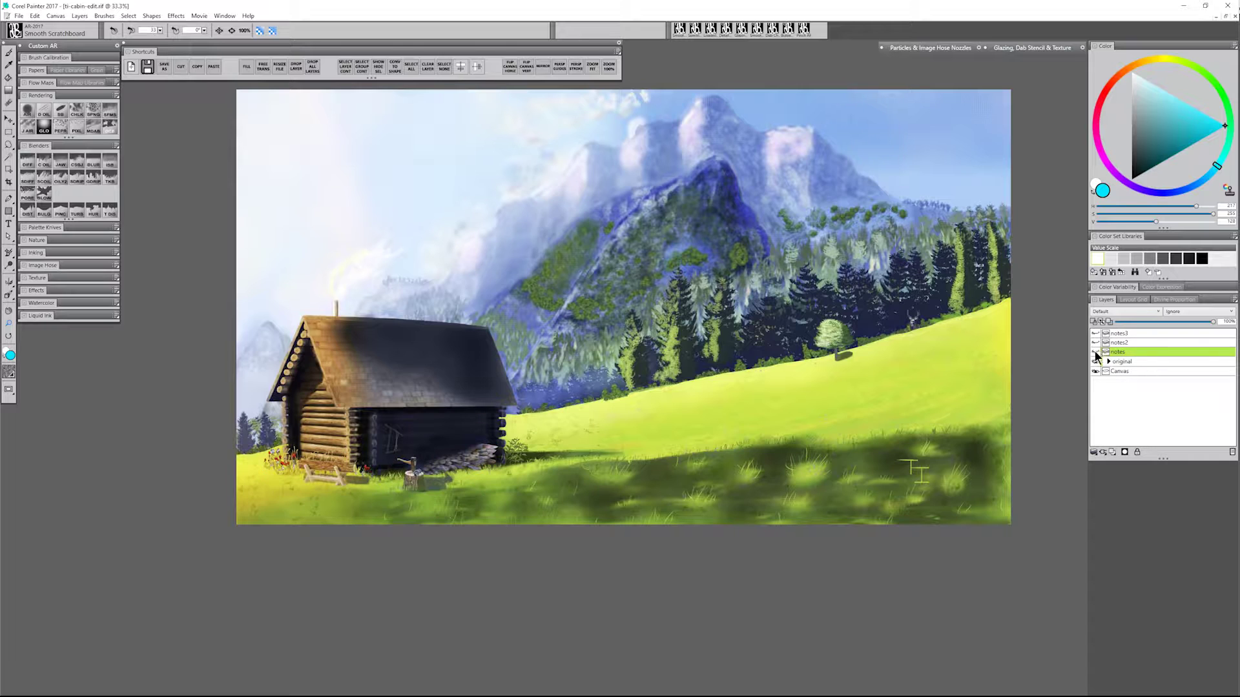
left_click(1095, 352)
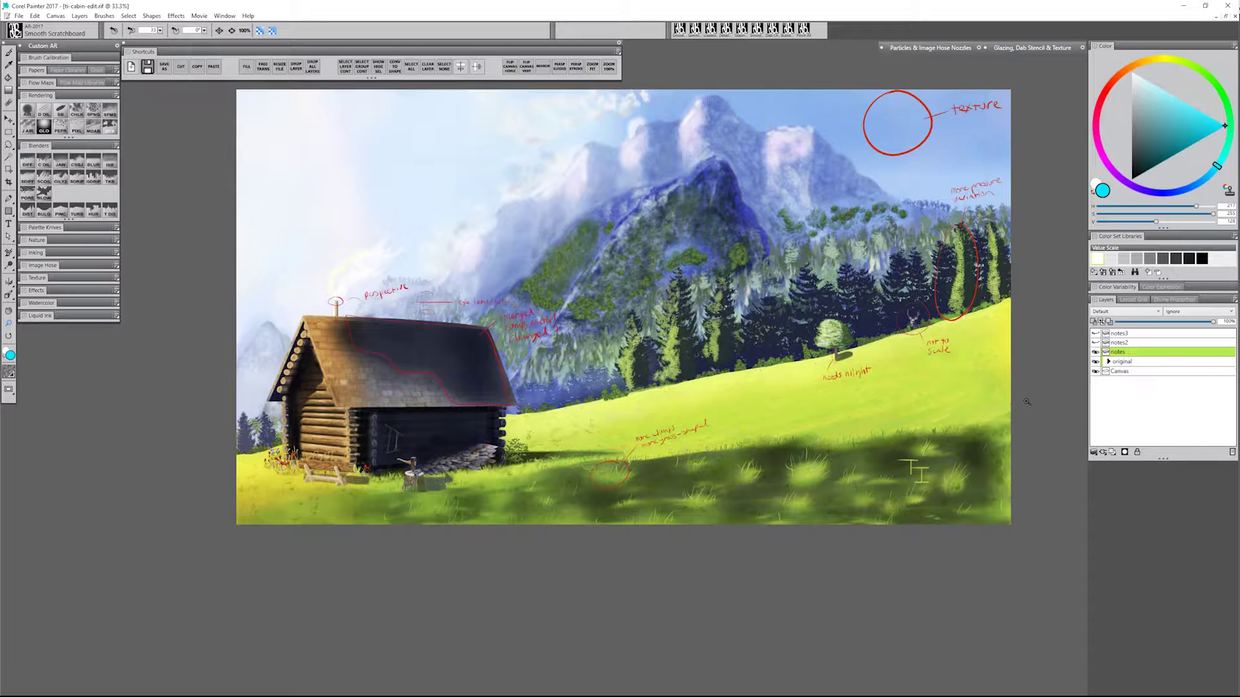
left_click(916, 125)
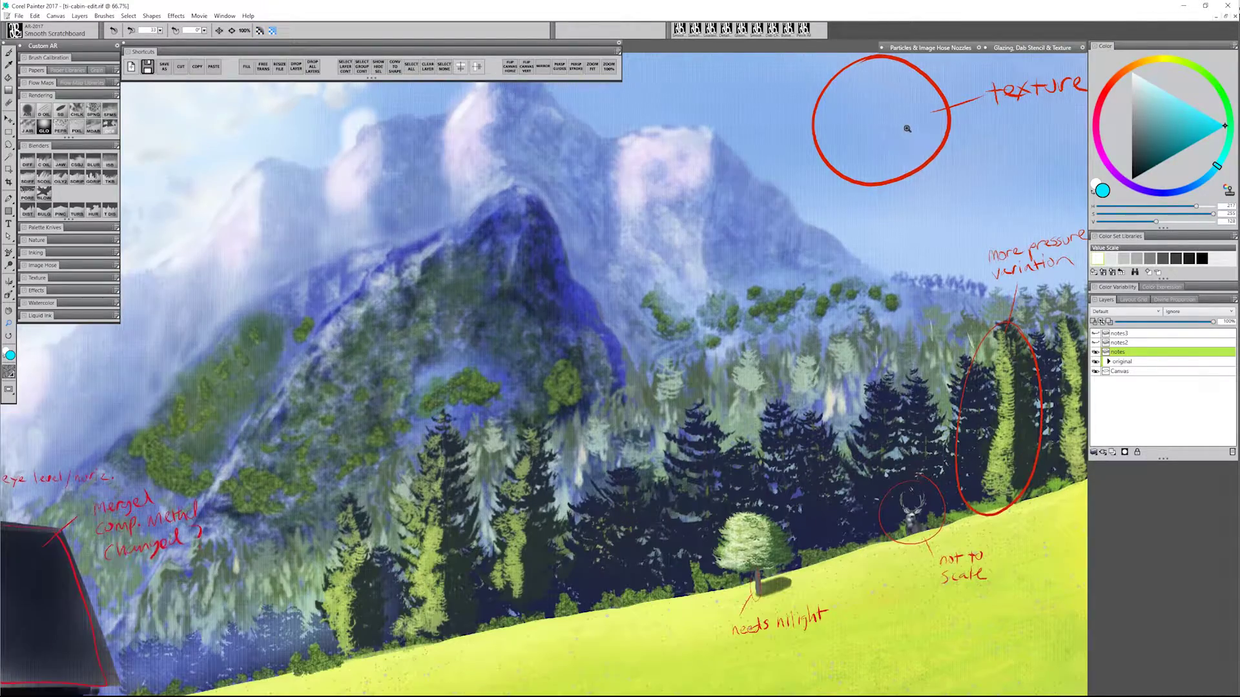
left_click(907, 130)
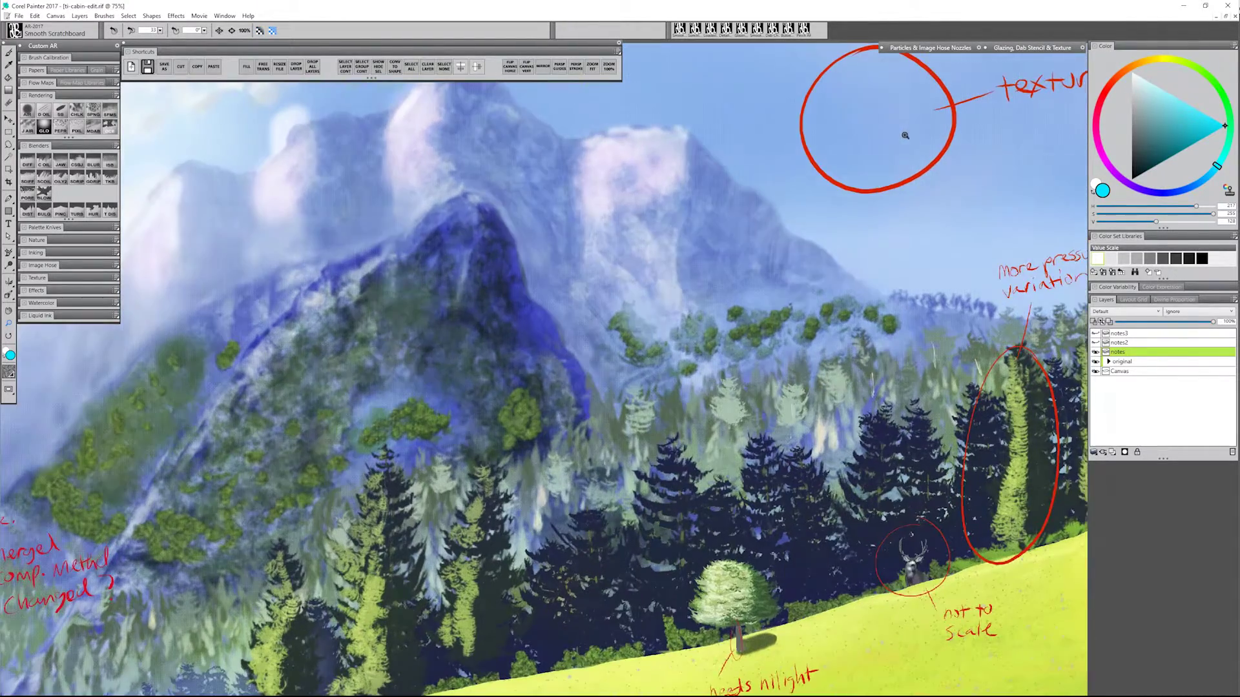
left_click_drag(886, 192, 677, 270)
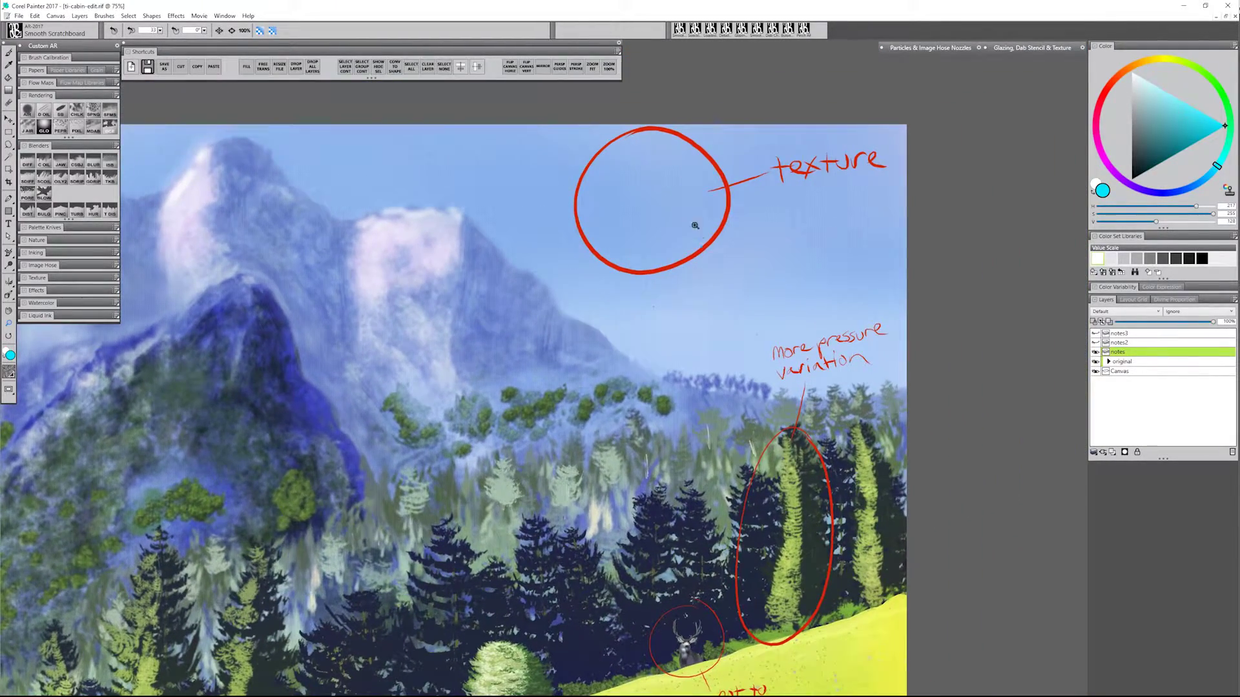
left_click(668, 203)
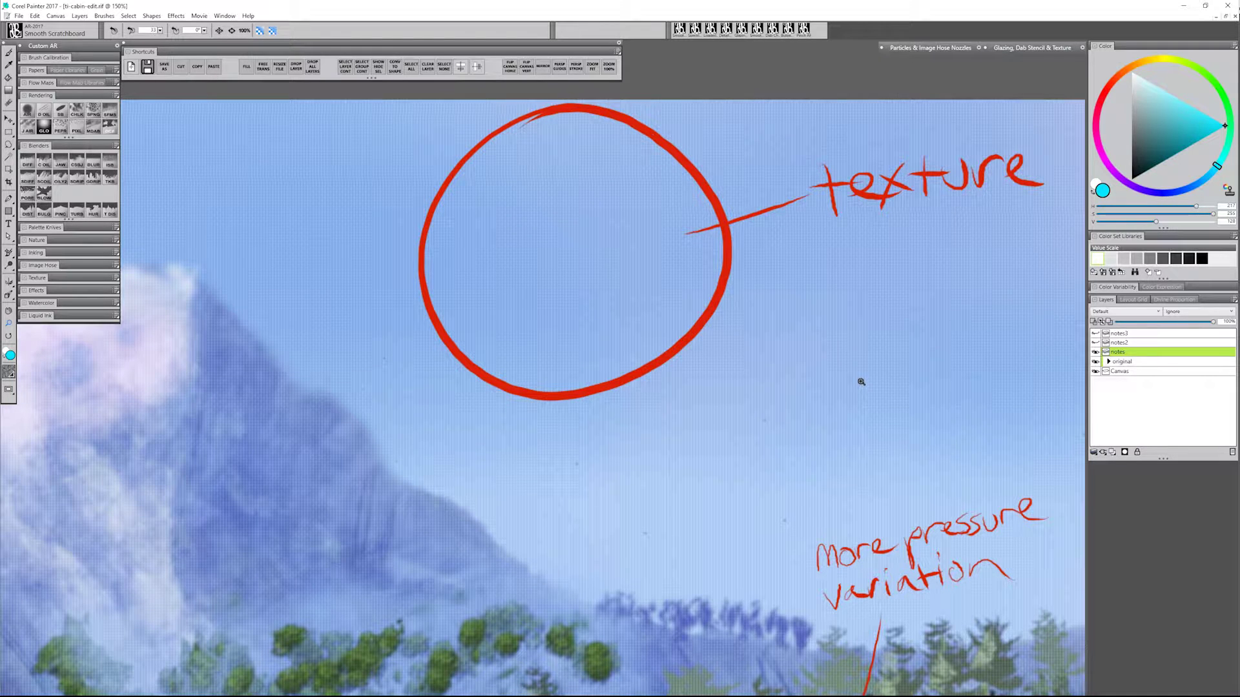
Step: Compare how the texture in the circled sky area looks at close-up and full-painting magnifications
left_click(794, 427, "alt")
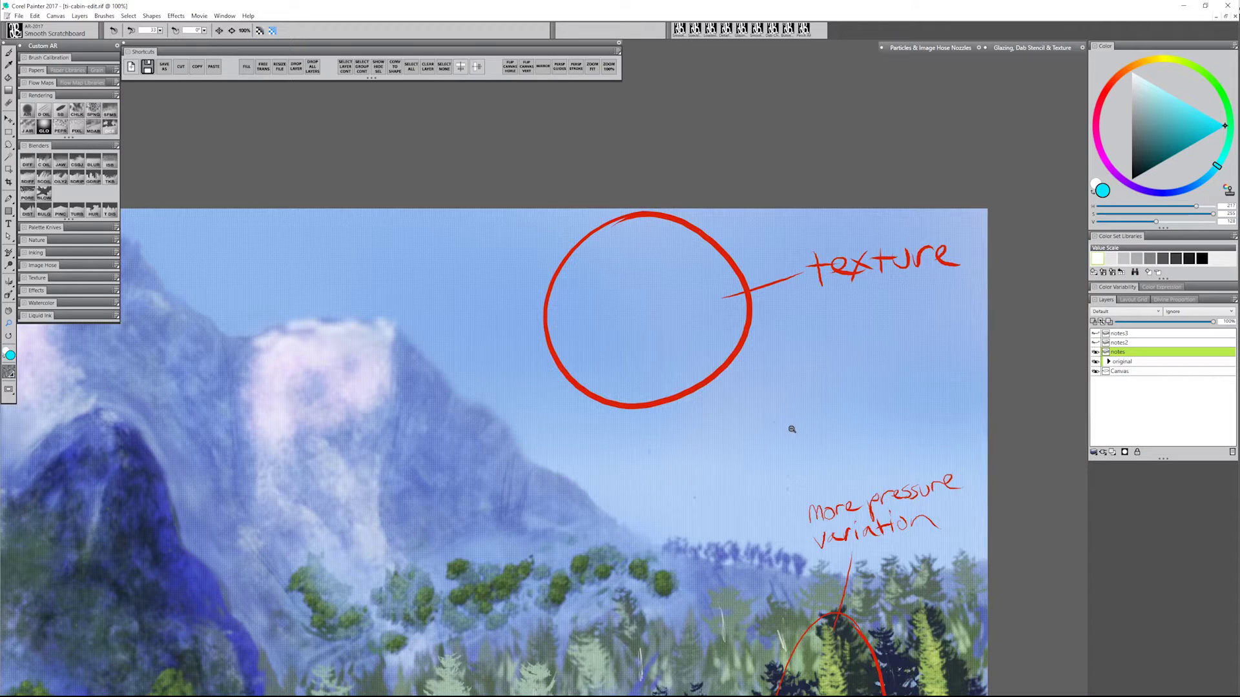
left_click(791, 426, "alt")
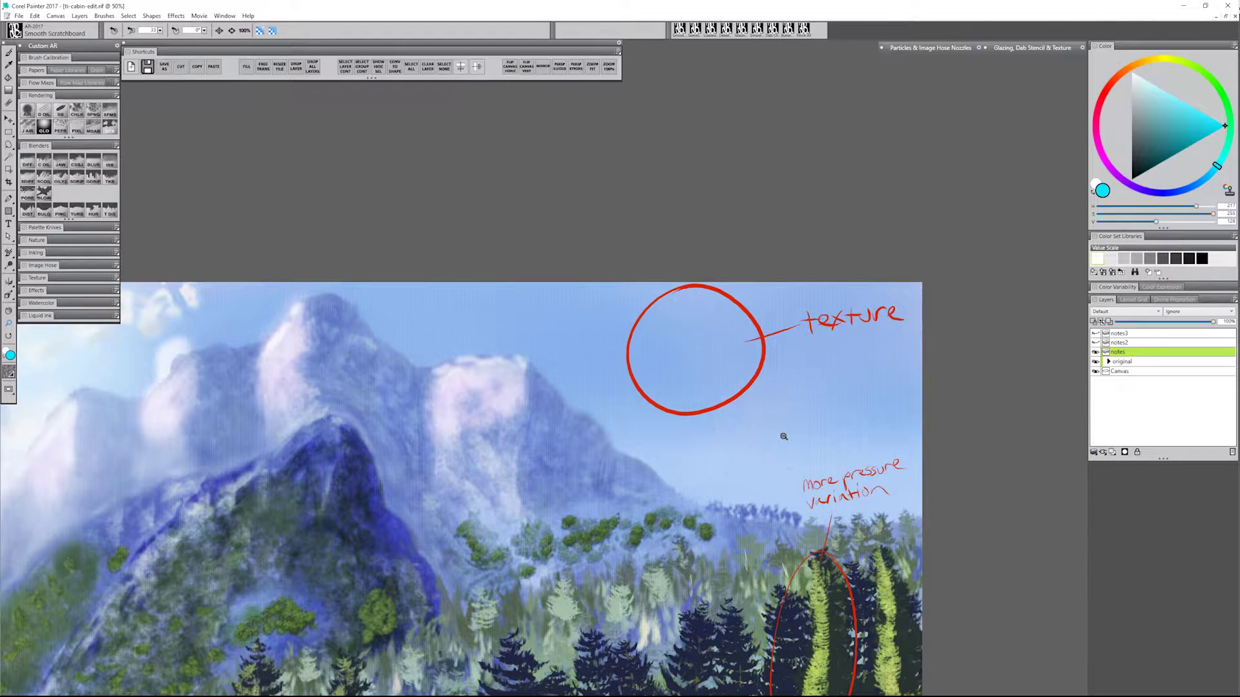
left_click(787, 433, "alt")
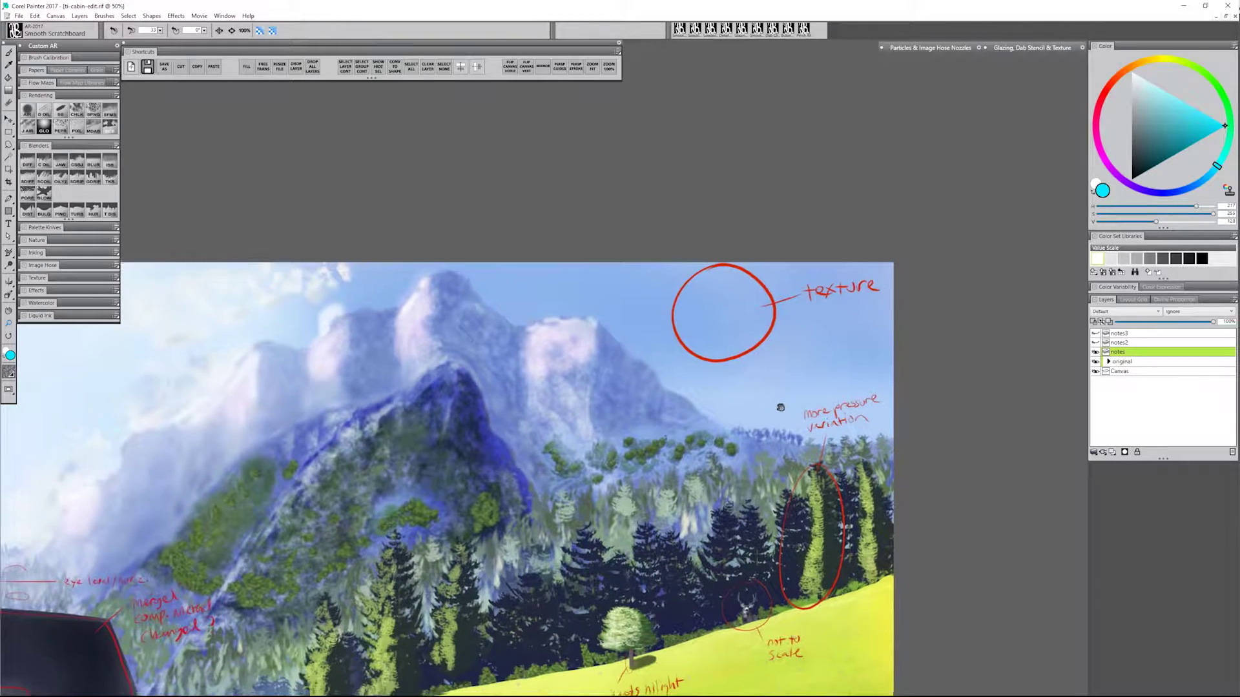
left_click_drag(780, 408, 784, 398)
mouse_move(731, 457)
left_mouse_down()
mouse_move(764, 402)
mouse_move(808, 393)
mouse_move(779, 425)
left_mouse_up()
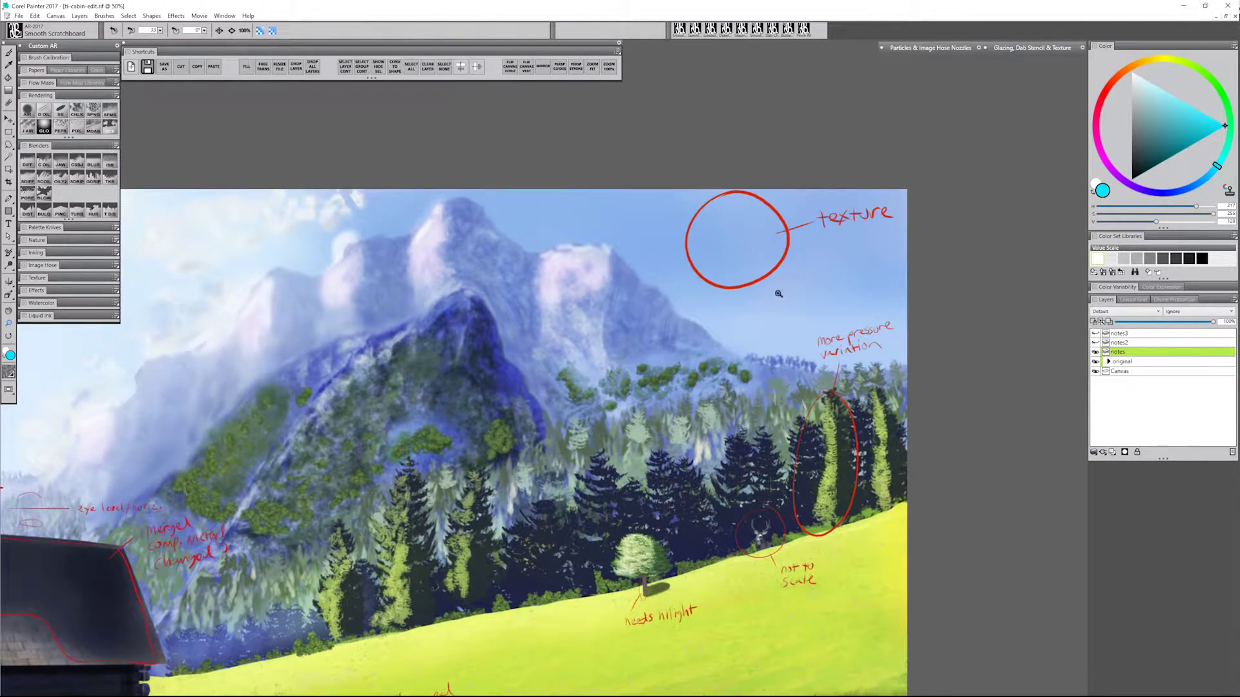
left_click(746, 239)
left_click(747, 238)
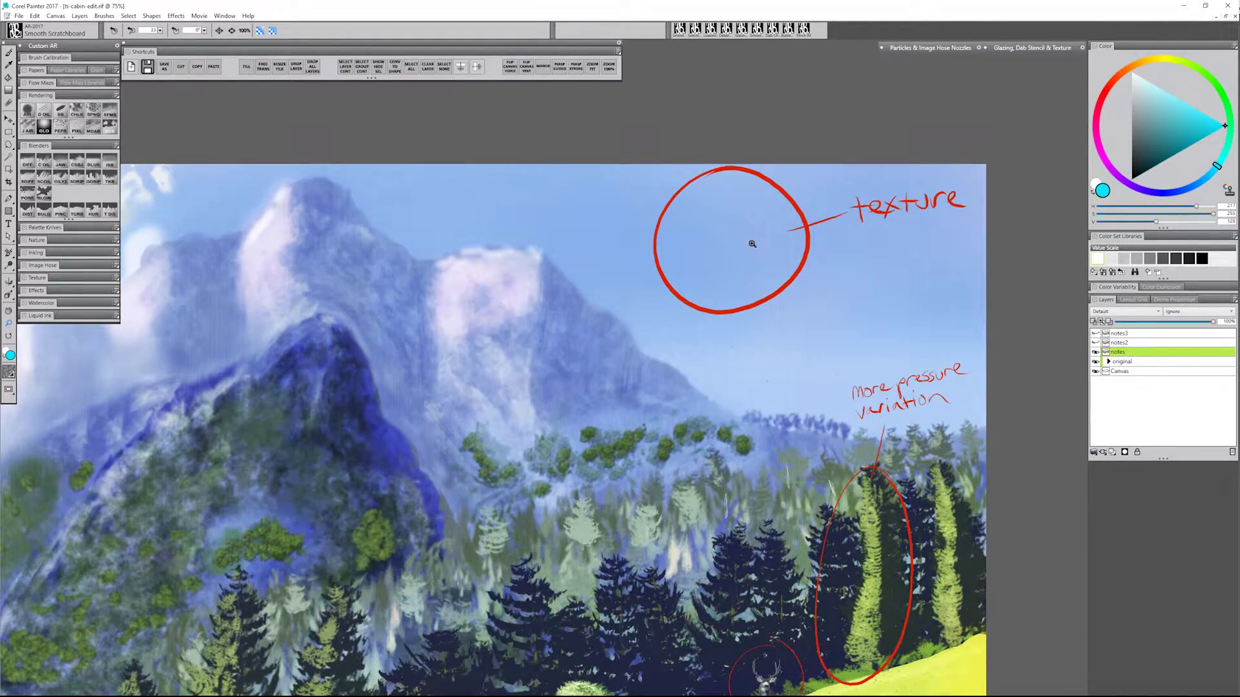
left_click(753, 246)
left_click(752, 247)
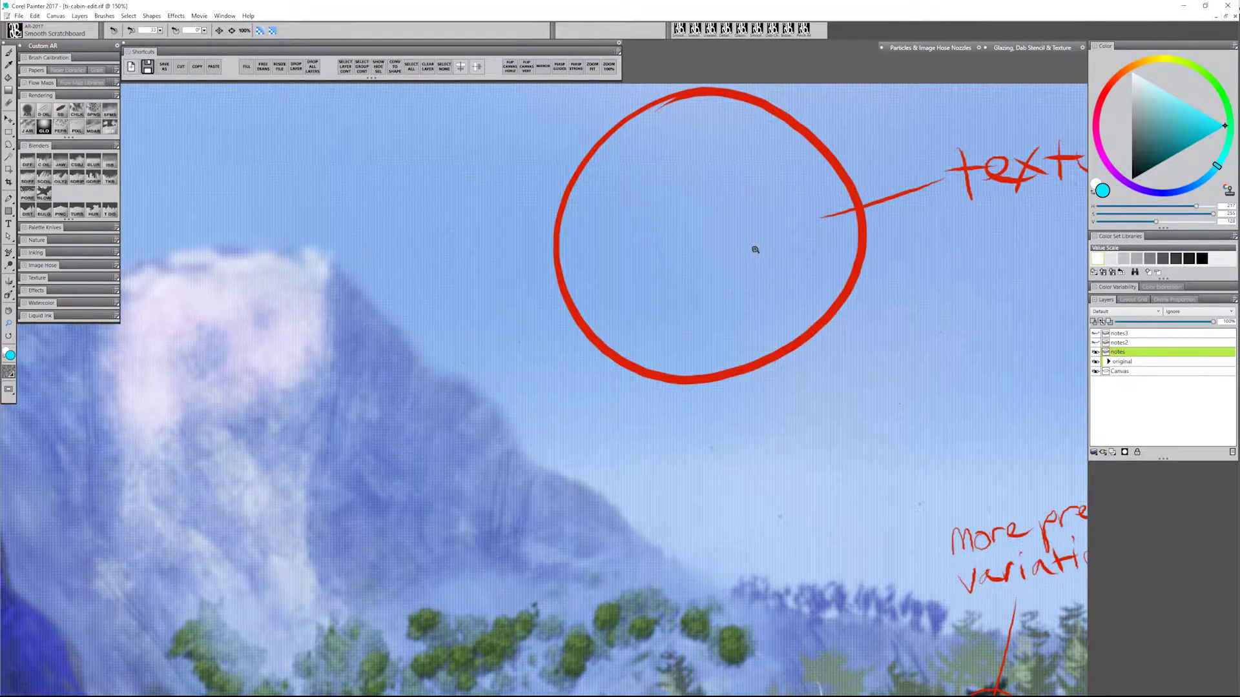
left_click(753, 255, "alt")
left_click(753, 262, "alt")
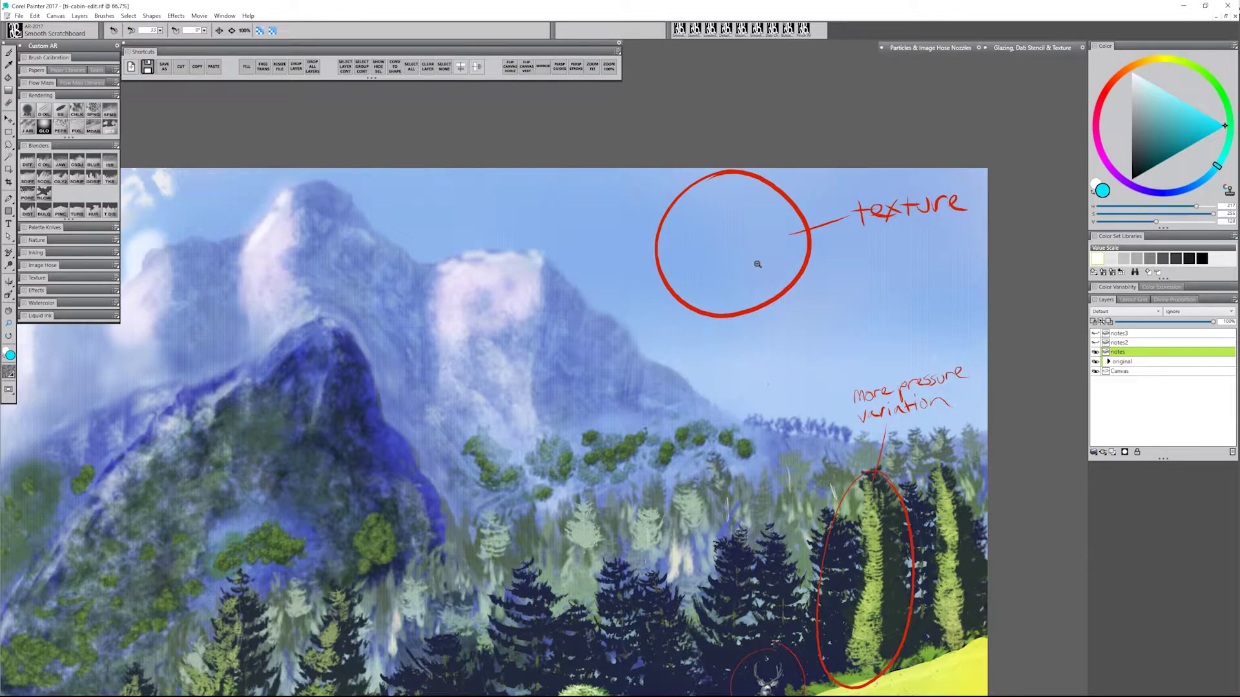
left_click(756, 265, "alt")
left_click(752, 267, "alt")
left_click(752, 269, "alt")
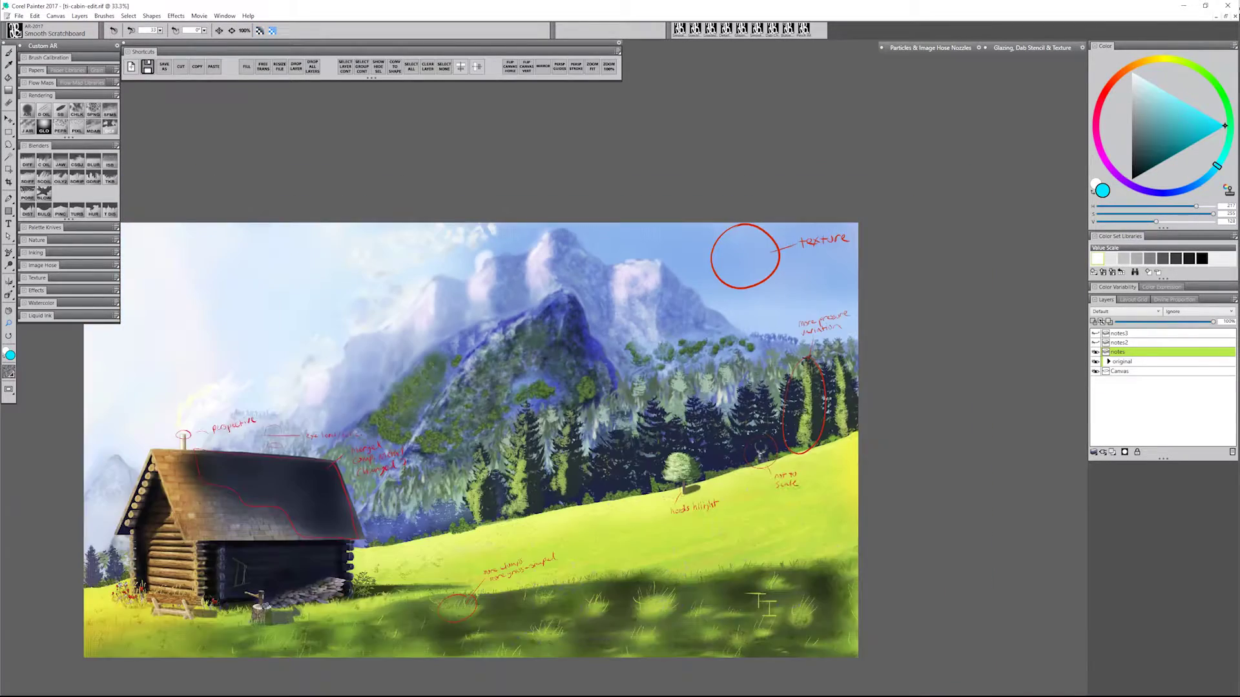
left_click_drag(691, 483, 795, 413)
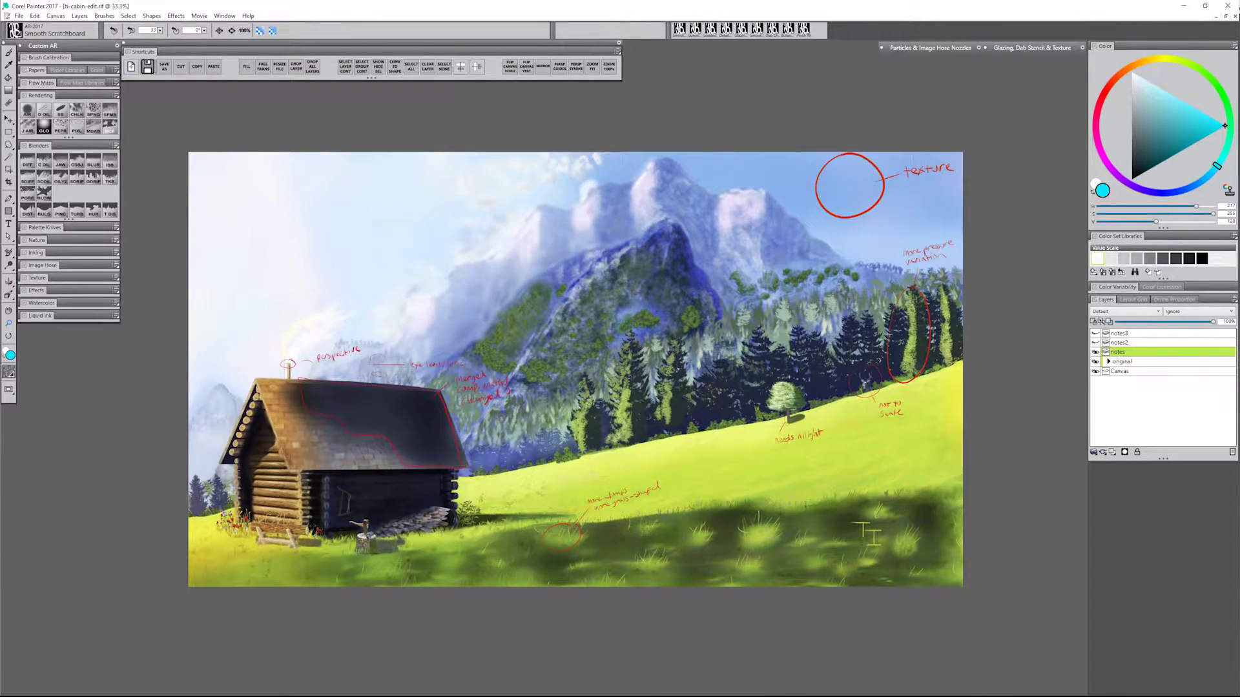
Step: Hide the texture2 layer in the original group and add a layer mask to the texture1 layer
left_click(829, 183)
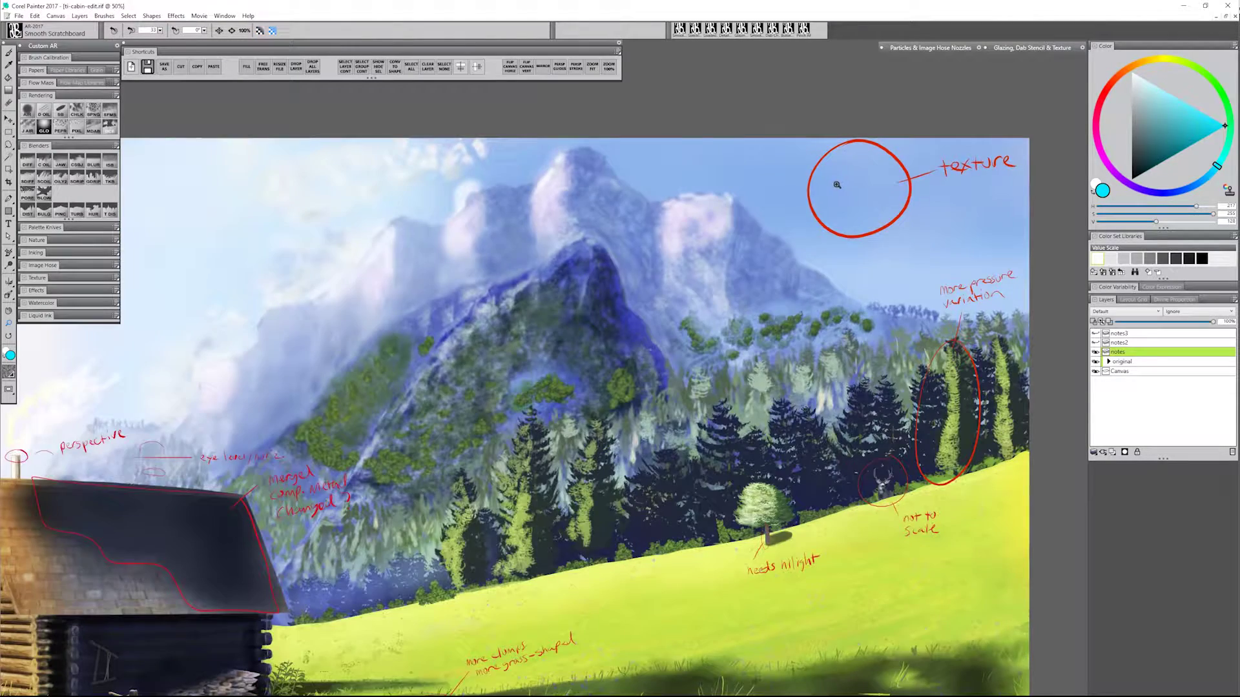
left_click(867, 253)
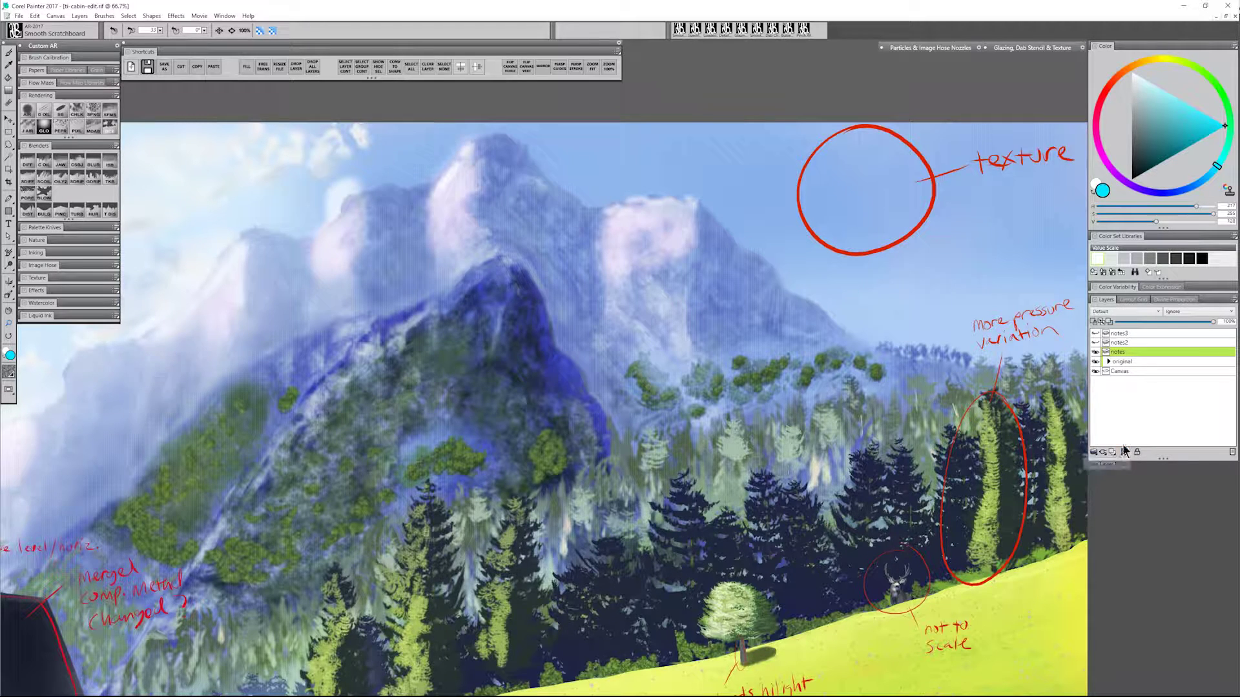
left_click(94, 112)
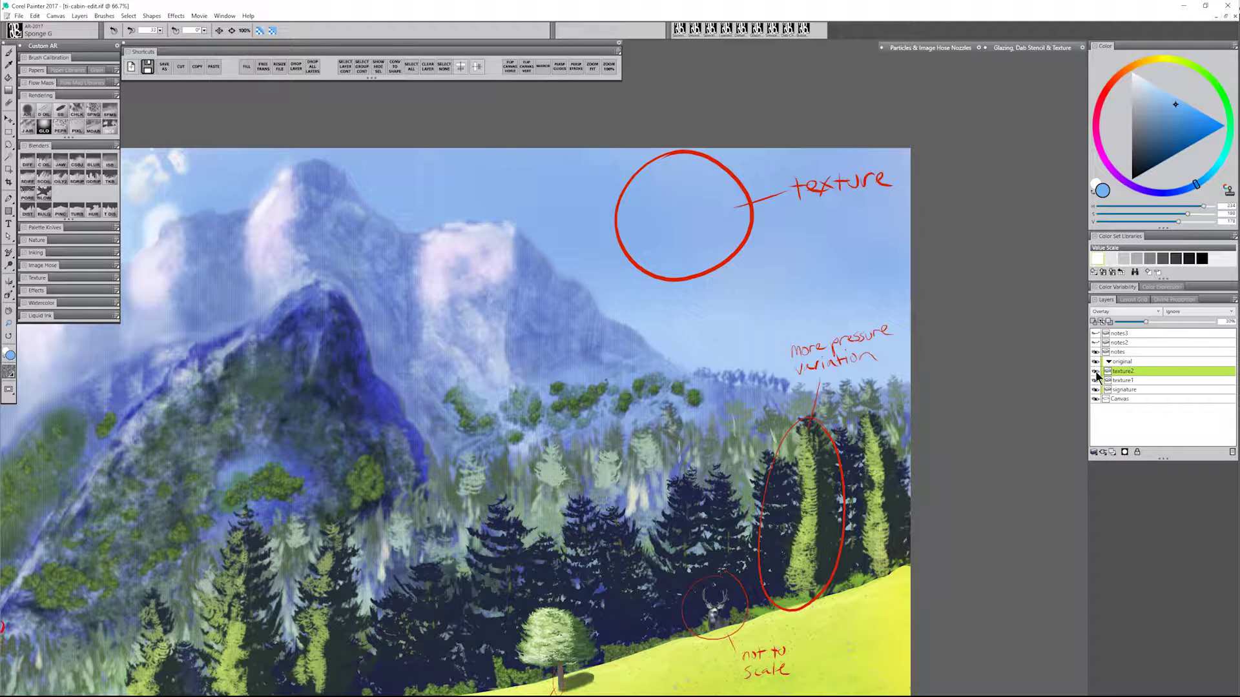
left_click(1096, 371)
left_click(1127, 381)
left_click(1124, 452)
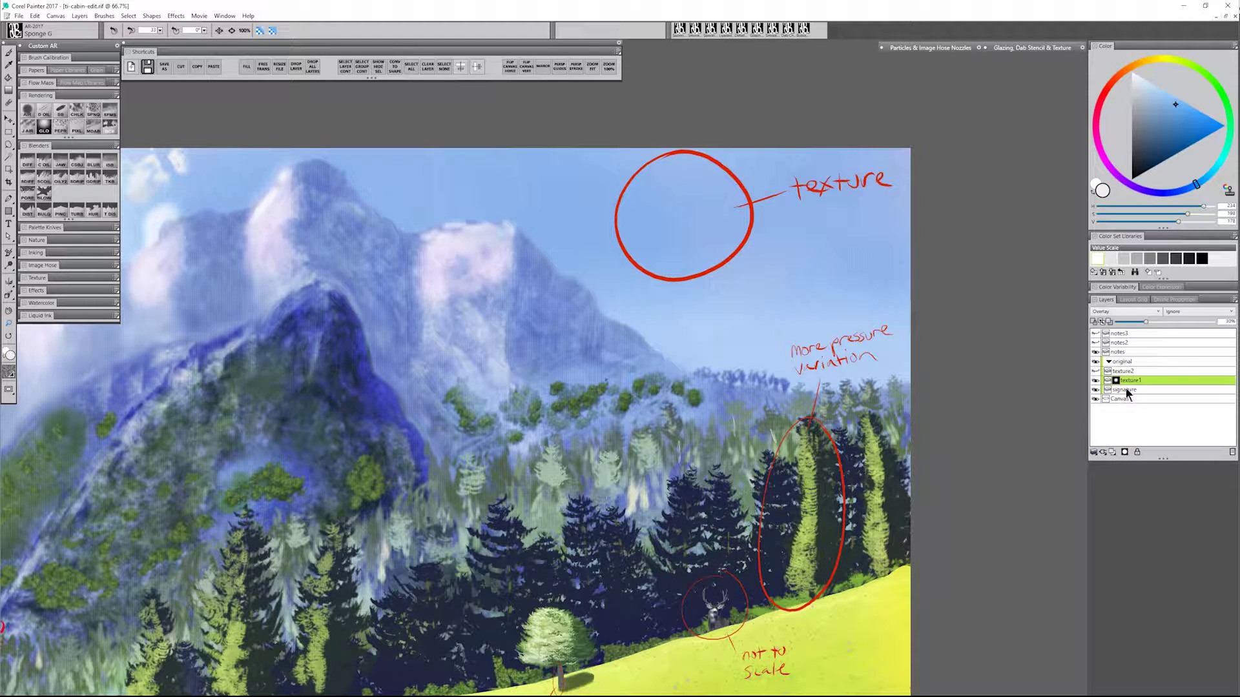
Step: Paint black with the Sponge G brush on the texture1 layer's mask inside the circled sky area
left_click(687, 219)
left_click(689, 225)
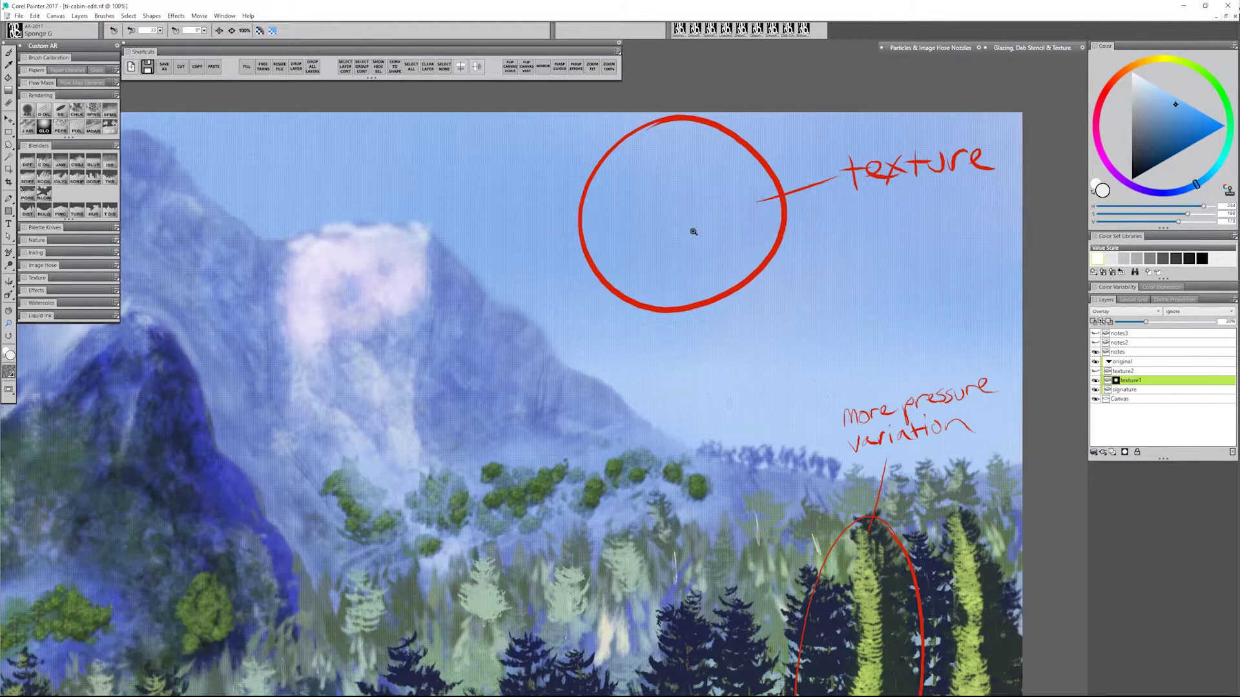
left_click_drag(1140, 148, 1113, 227)
left_click(91, 109)
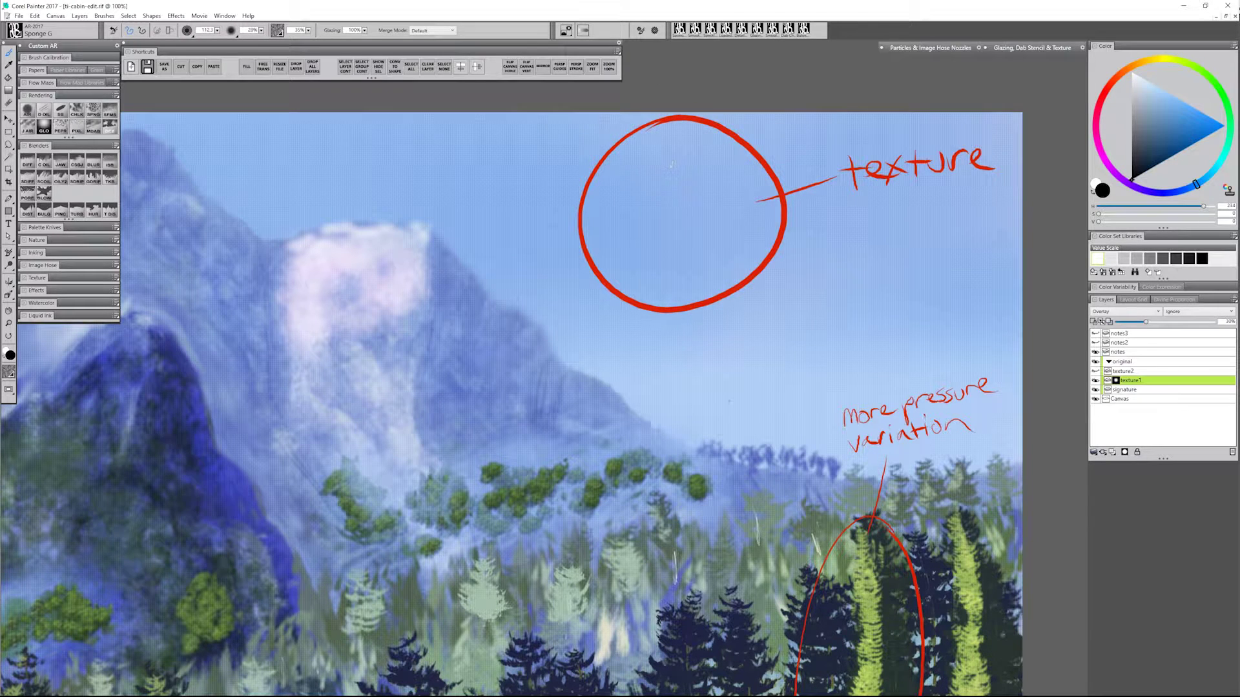
left_click_drag(668, 174, 756, 187)
Step: Switch to the Glazing Chalk brush and adjust the scale of the Basic Paper grain
left_click(76, 113)
left_click(37, 71)
left_click(80, 154)
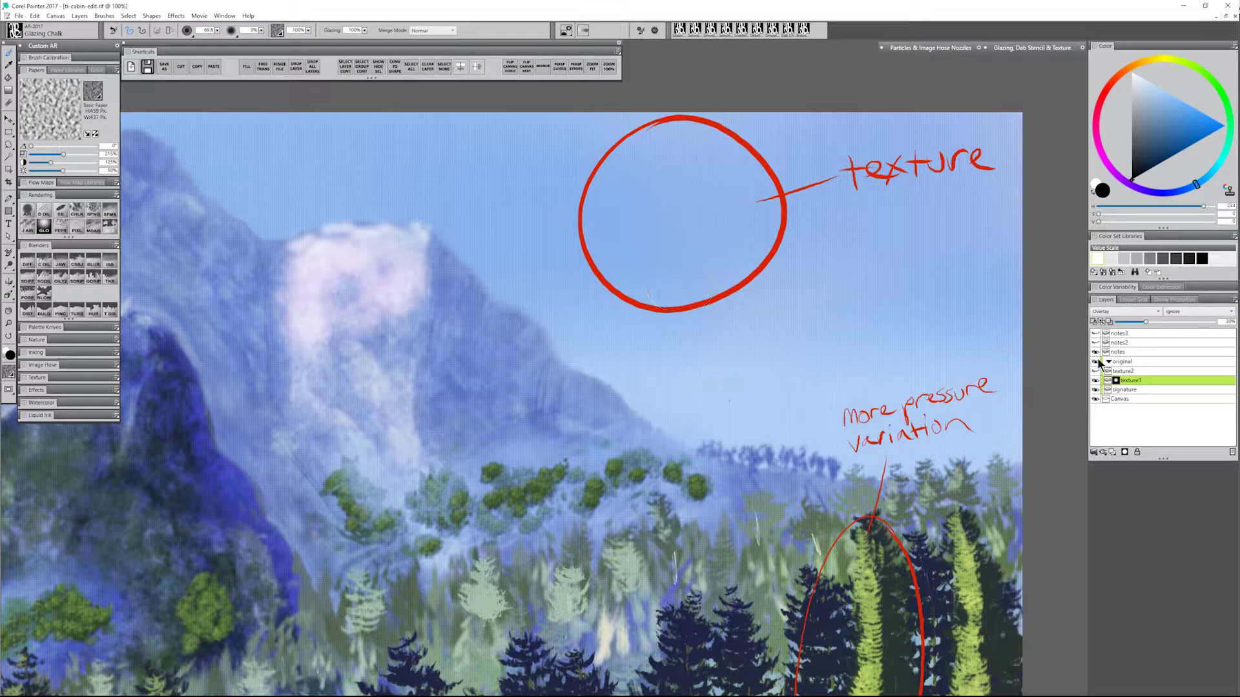
Step: Set the Sponge G brush's opacity to 60% and mask out more of the texture1 layer inside the circled sky area
left_click(9, 323)
left_click(690, 226)
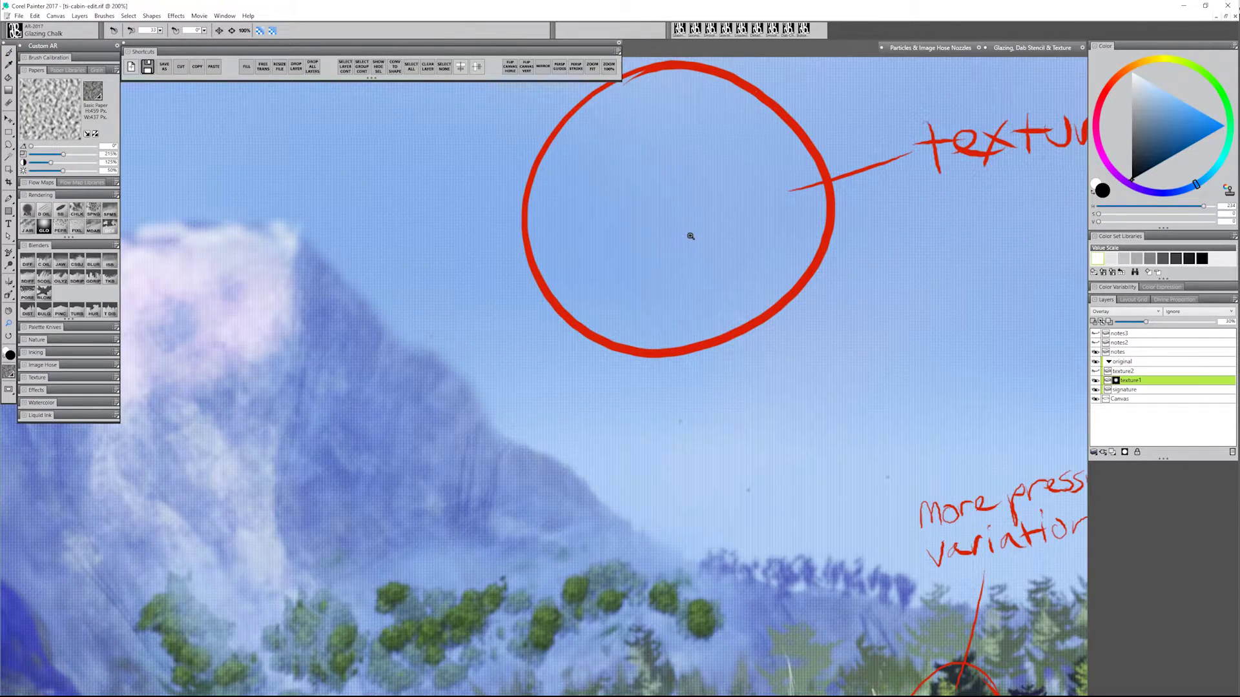
left_click(688, 232)
left_click(685, 238)
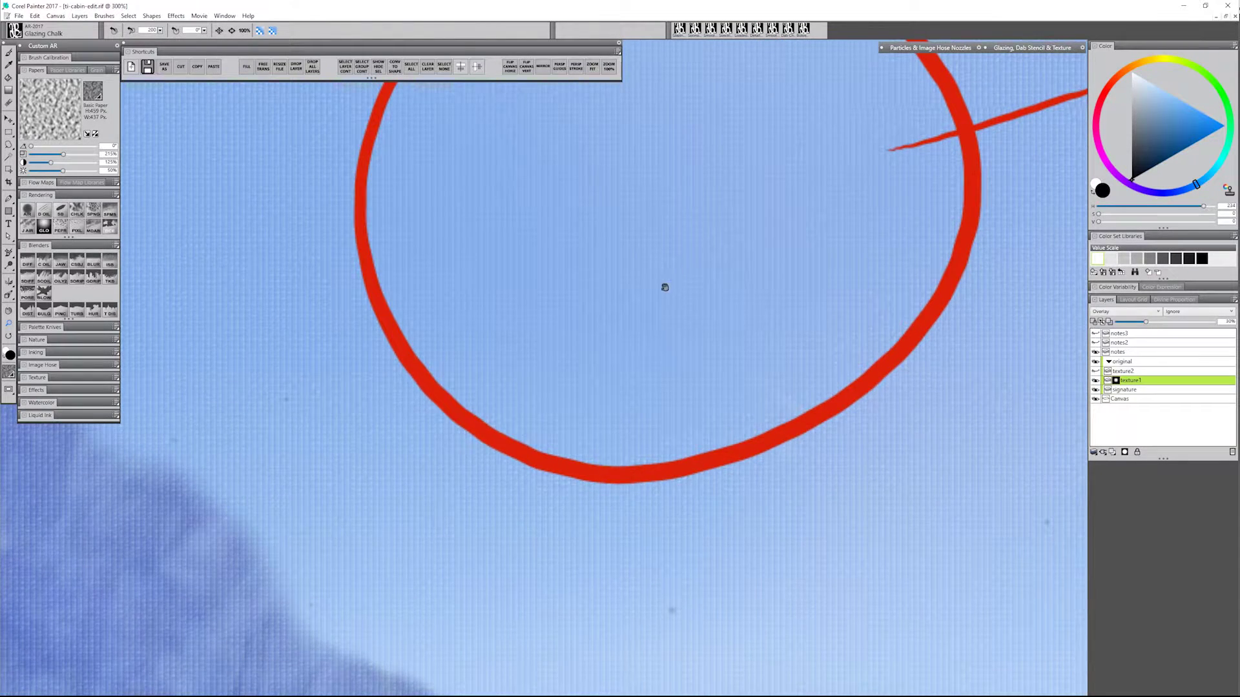
left_click_drag(665, 285, 639, 370)
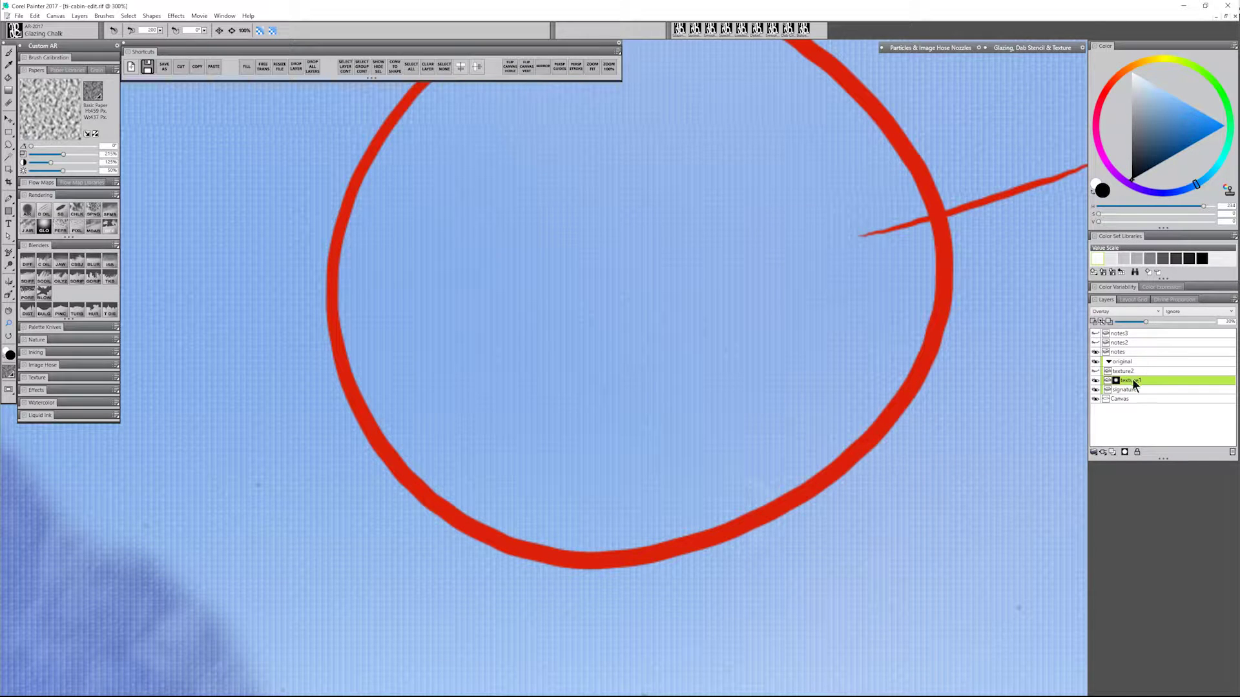
left_click(93, 210)
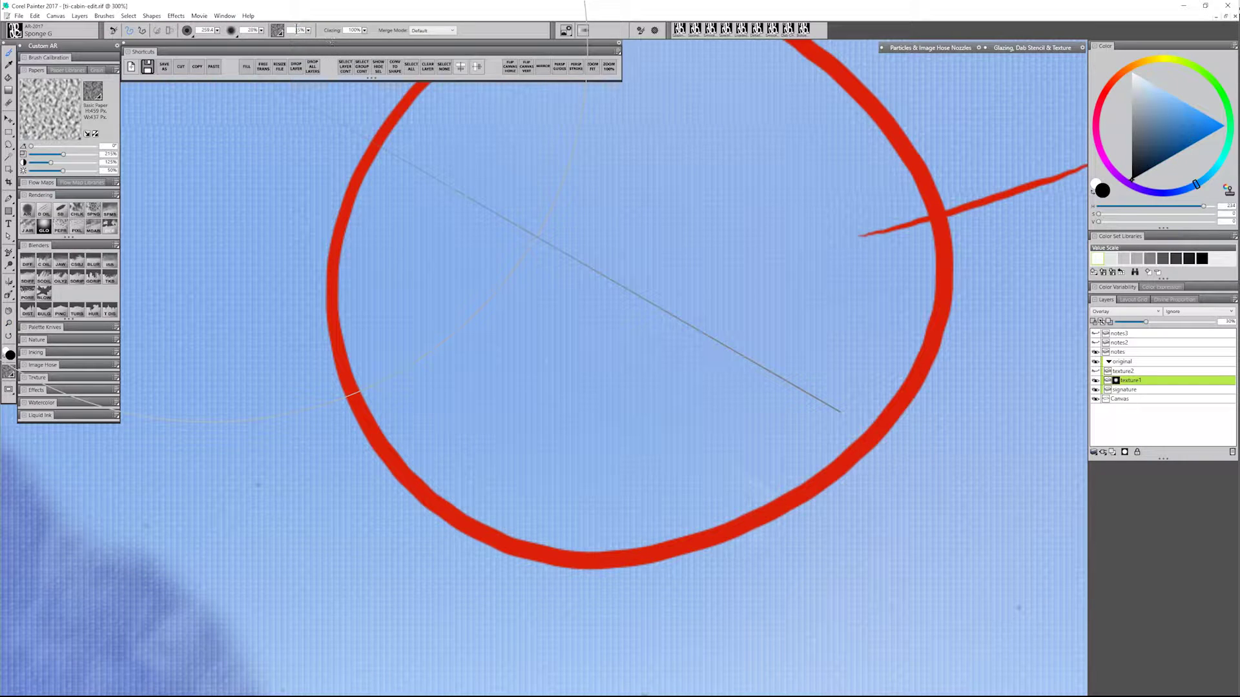
double_click(251, 30)
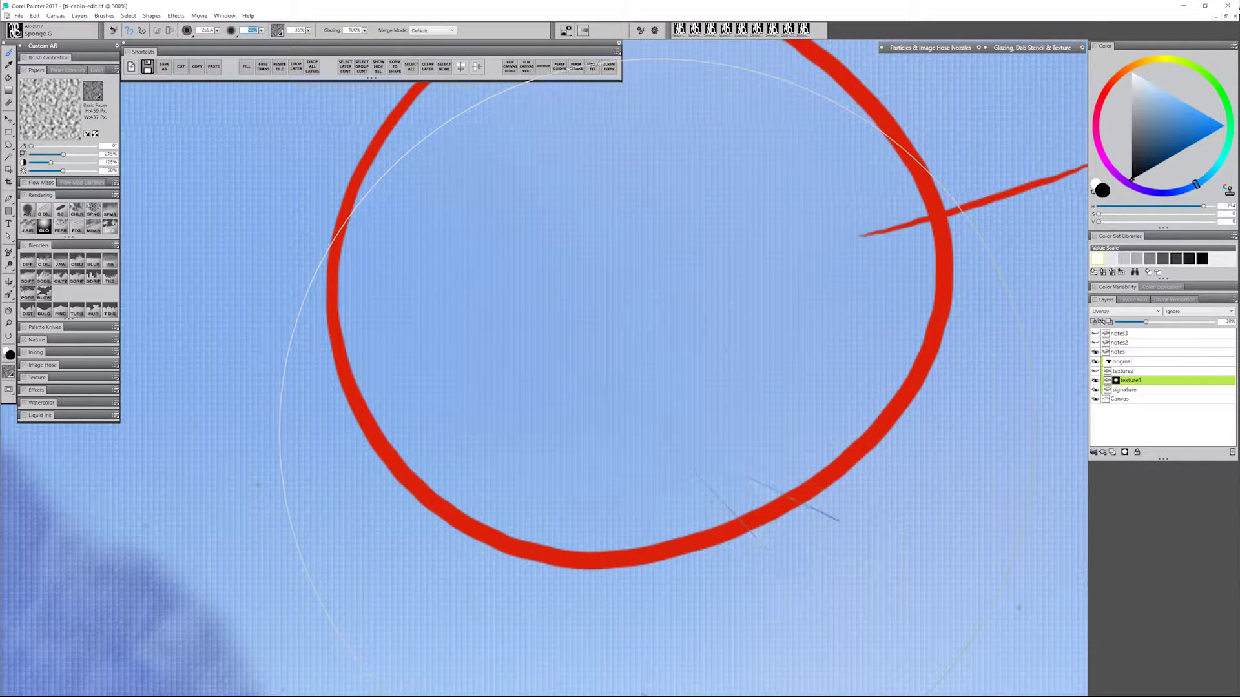
type("60")
key("Return")
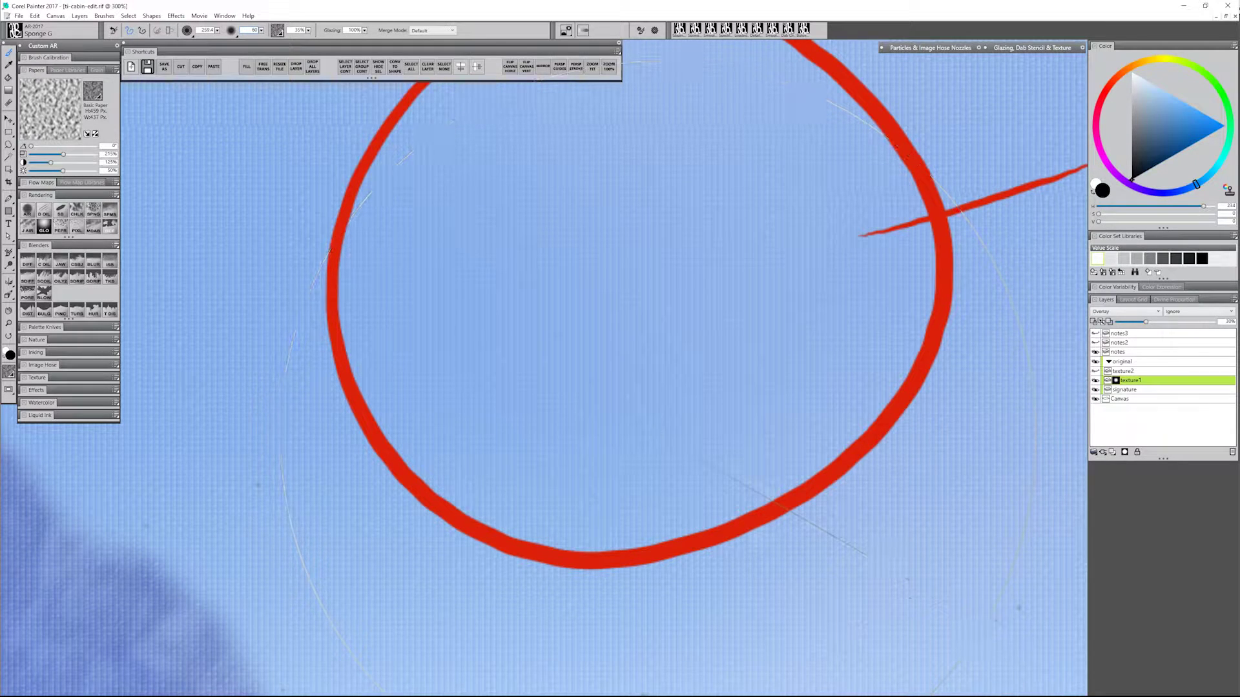
left_click_drag(602, 207, 663, 253)
left_click(8, 323)
left_click(744, 379, "alt")
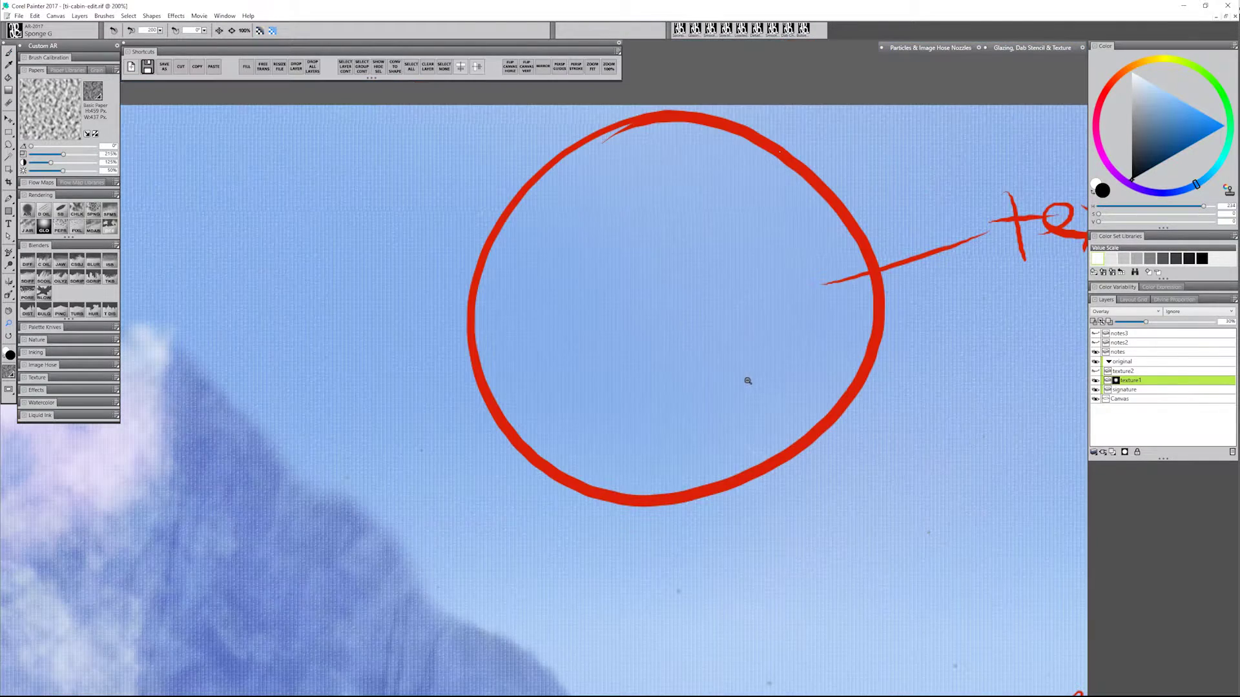
Step: Examine the masked sky texture inside the red circle up close and at normal size against the surrounding sky
left_click(736, 384)
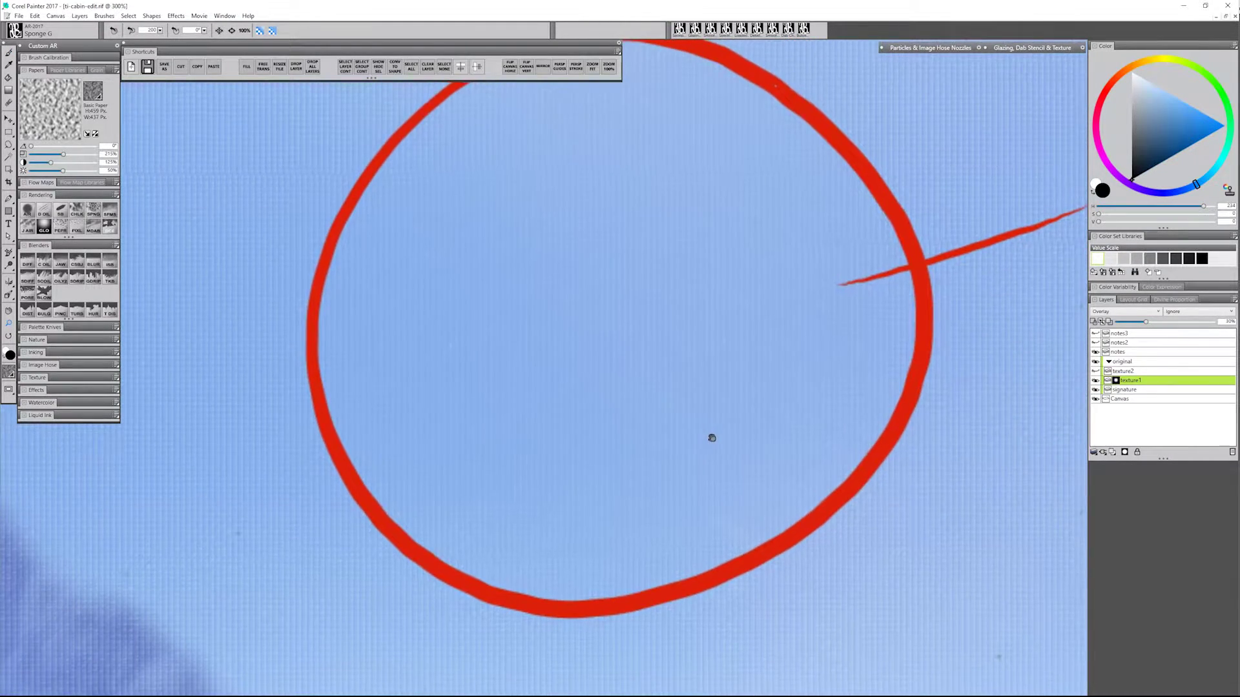
key("Tab")
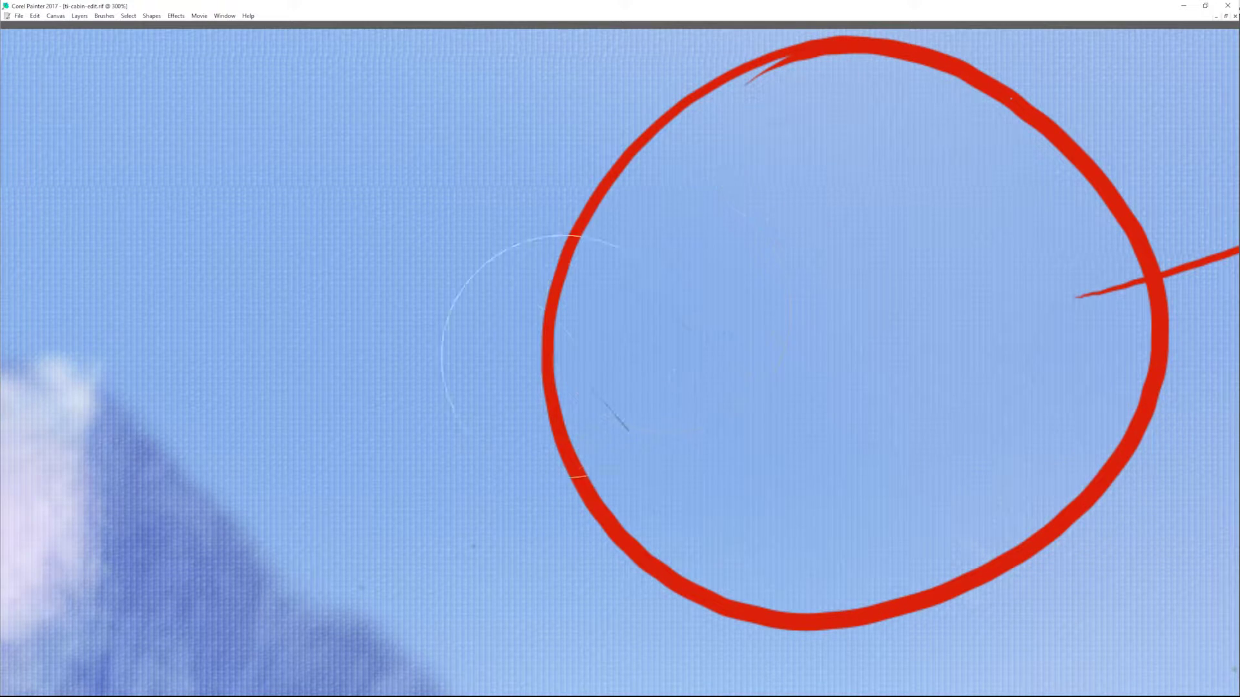
key("Tab")
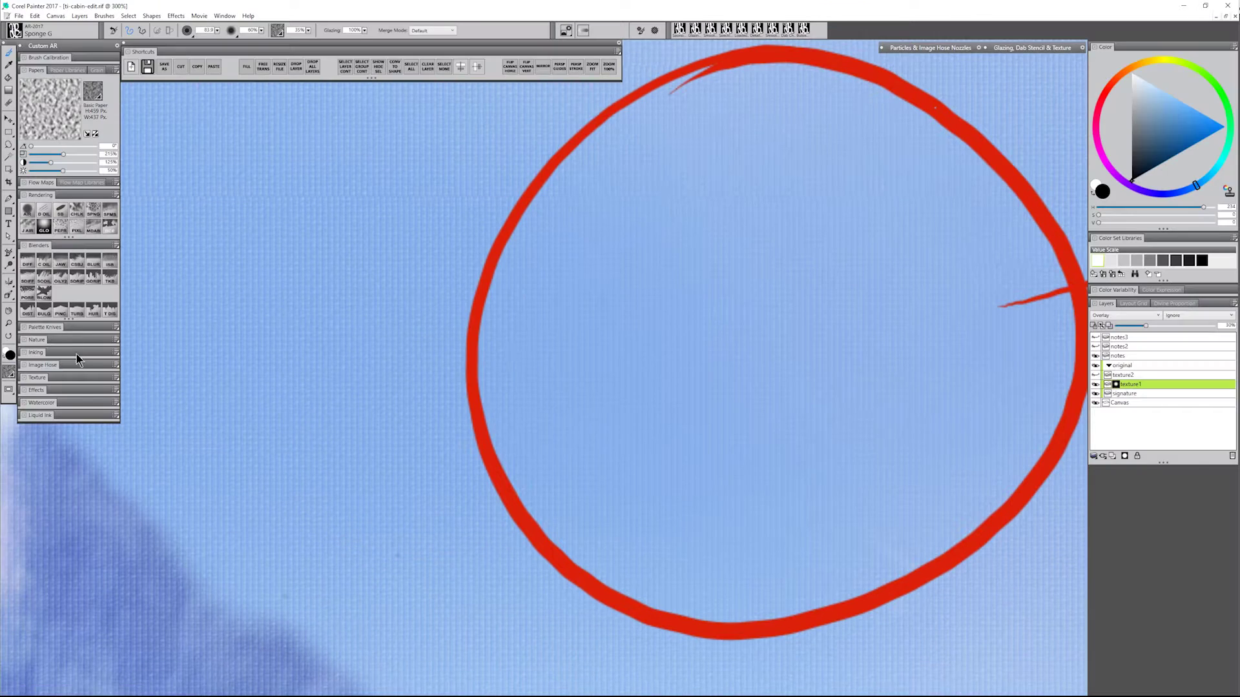
left_click(9, 323)
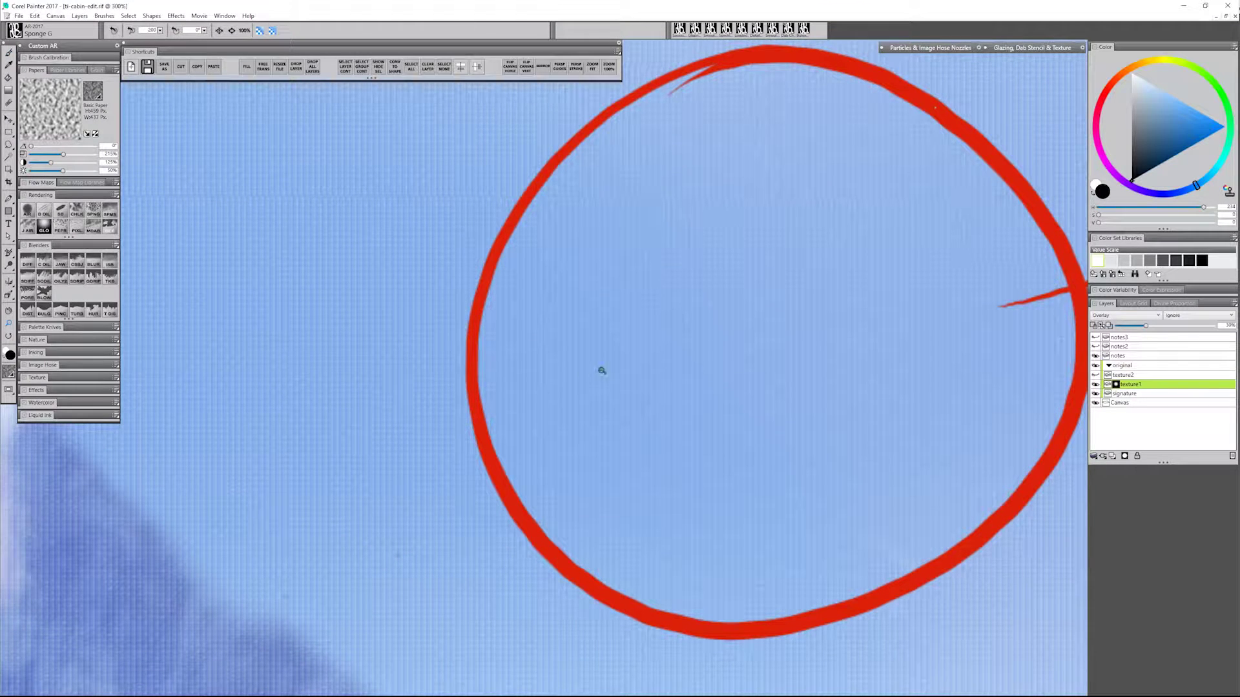
left_click(712, 407, "alt")
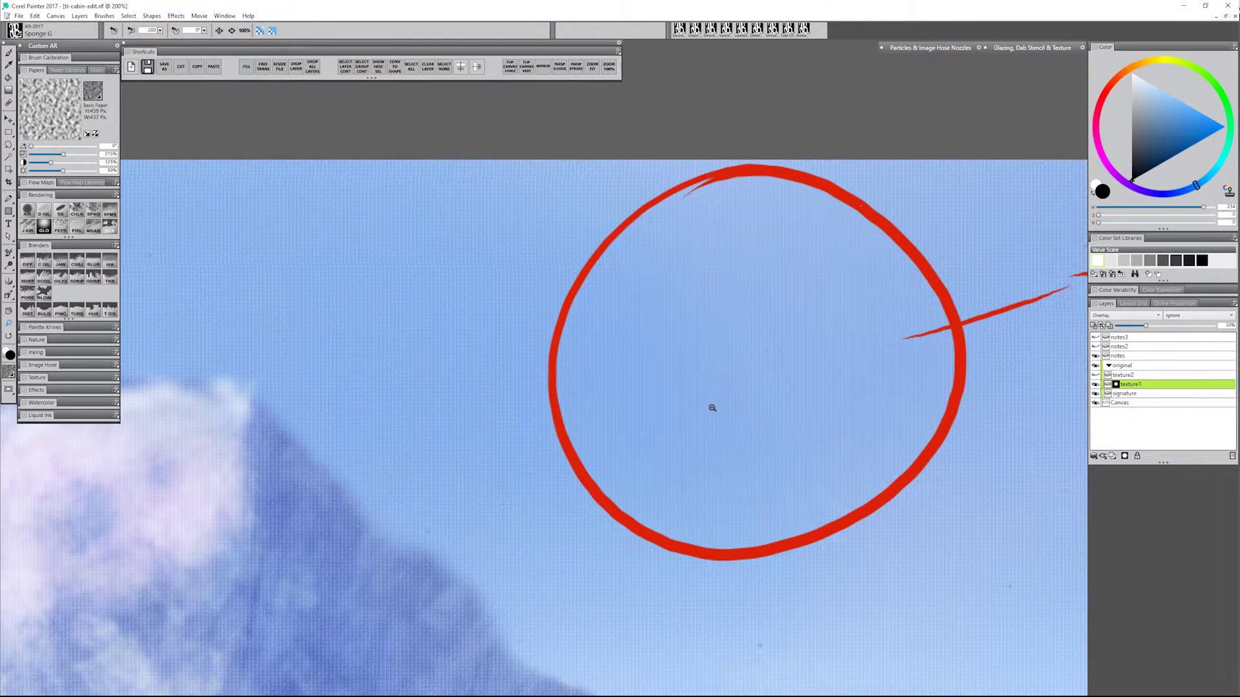
left_click(711, 412, "alt")
left_click(712, 413, "alt")
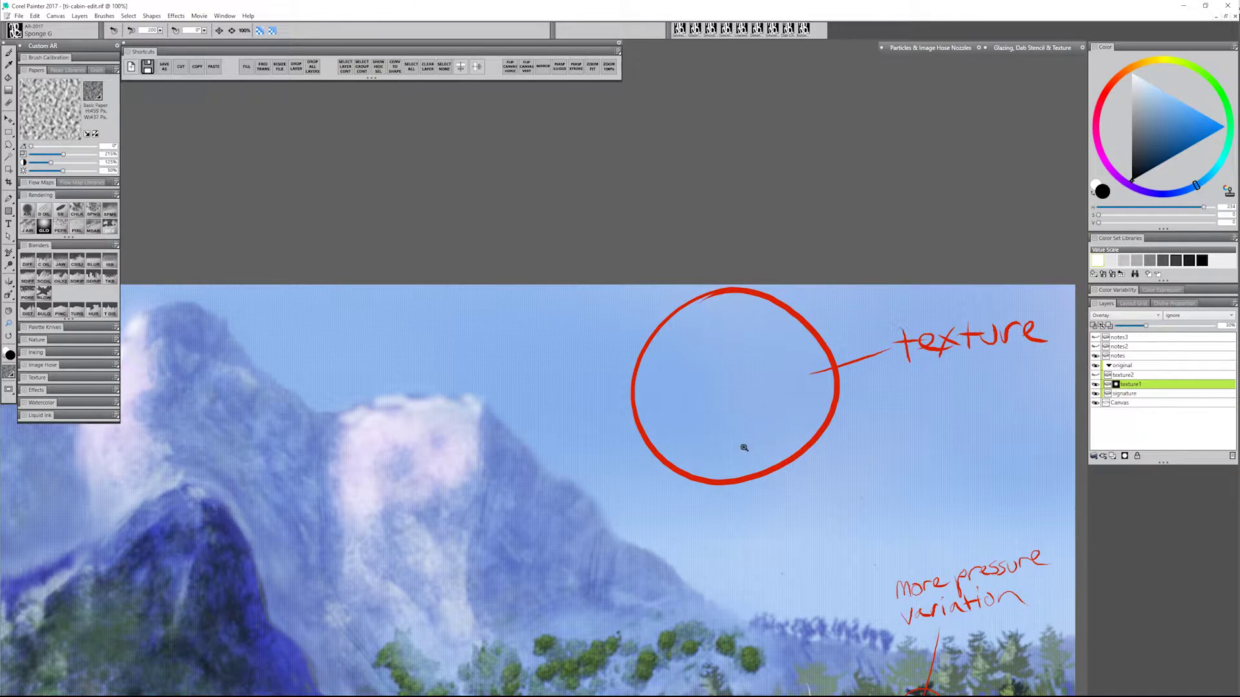
left_click_drag(736, 475, 742, 387)
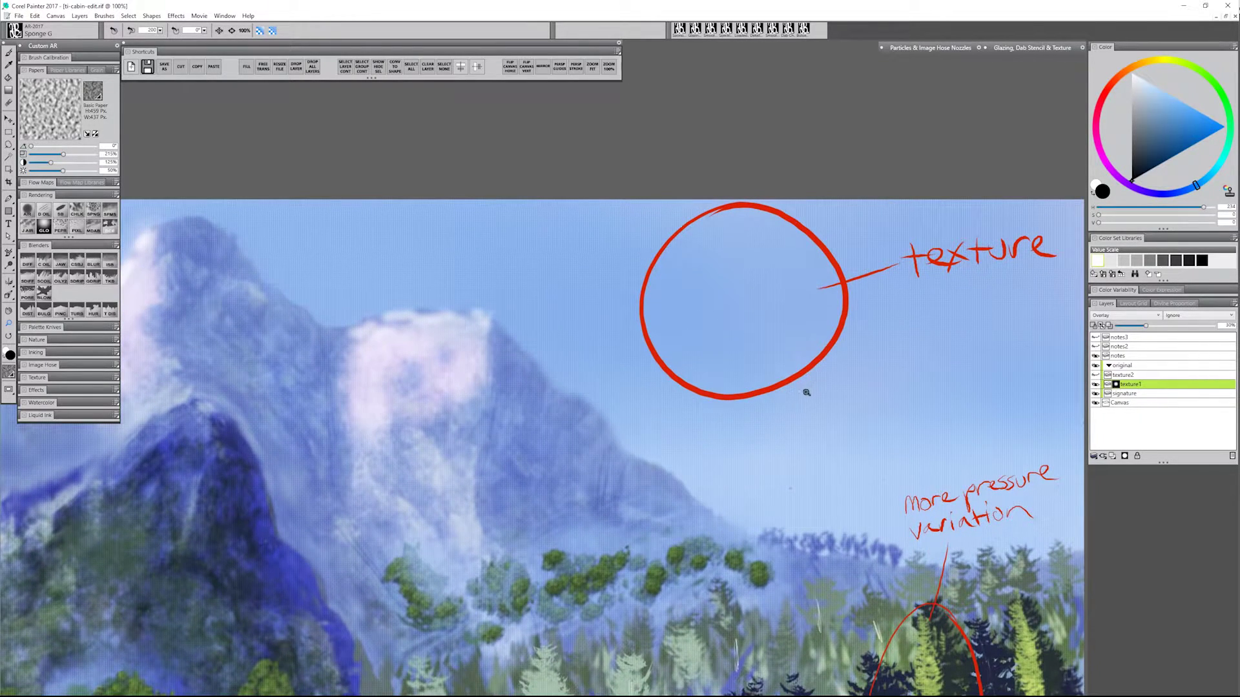
left_click_drag(715, 470, 739, 426)
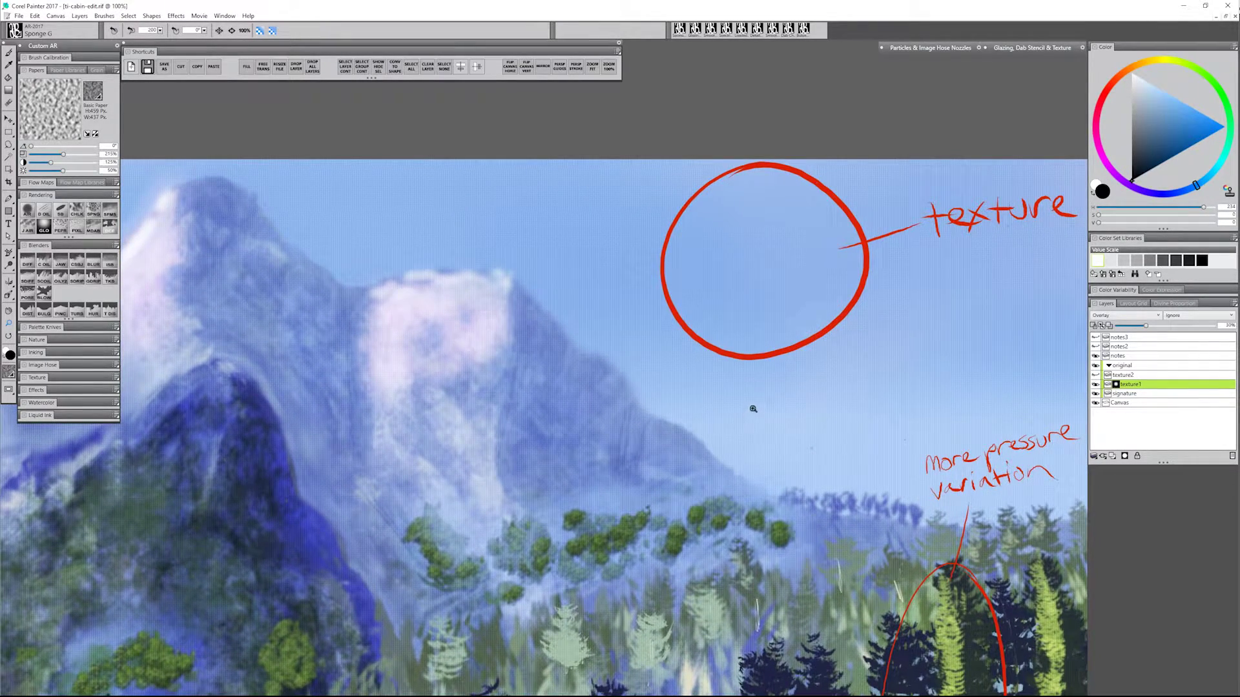
Step: Show and select the texture2 layer, set its opacity to 79%, and check the circled sky area
left_click(1096, 384)
left_click(1121, 375)
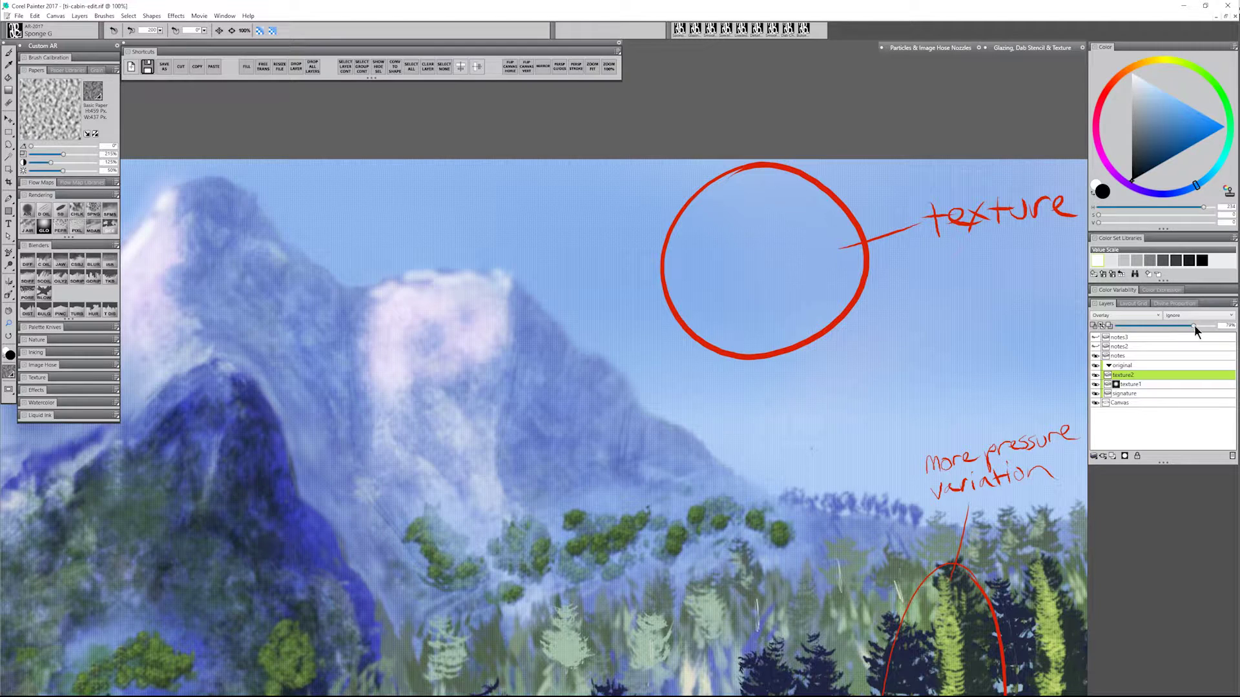
left_click(767, 261)
left_click(766, 262)
left_click_drag(775, 299, 695, 342)
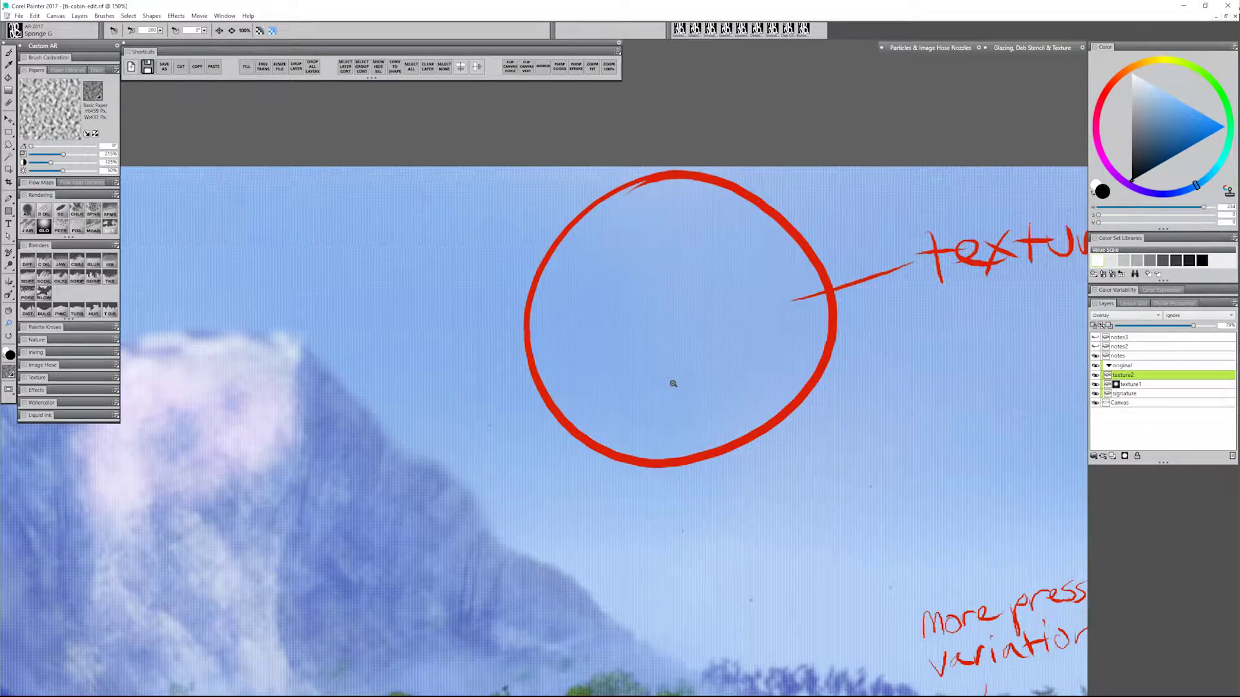
left_click(672, 383, "alt")
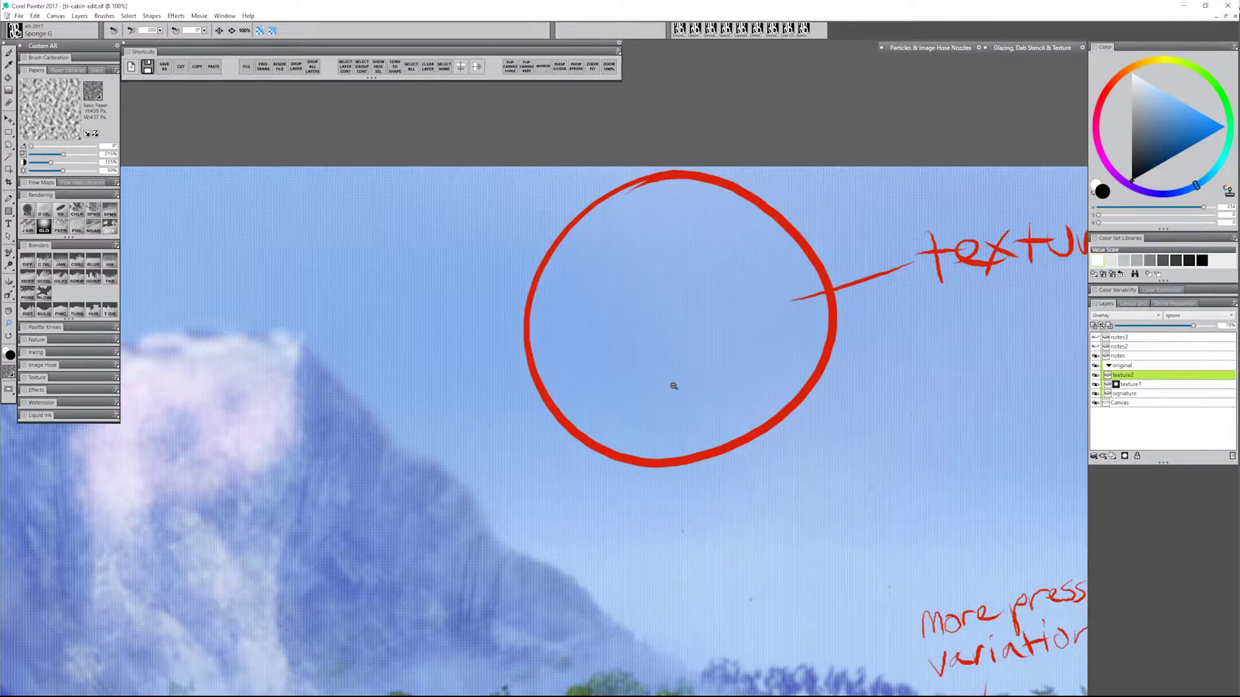
Step: Review the whole landscape and its critique notes, ending at the perspective note beside the cabin's chimney
left_click(682, 394, "alt")
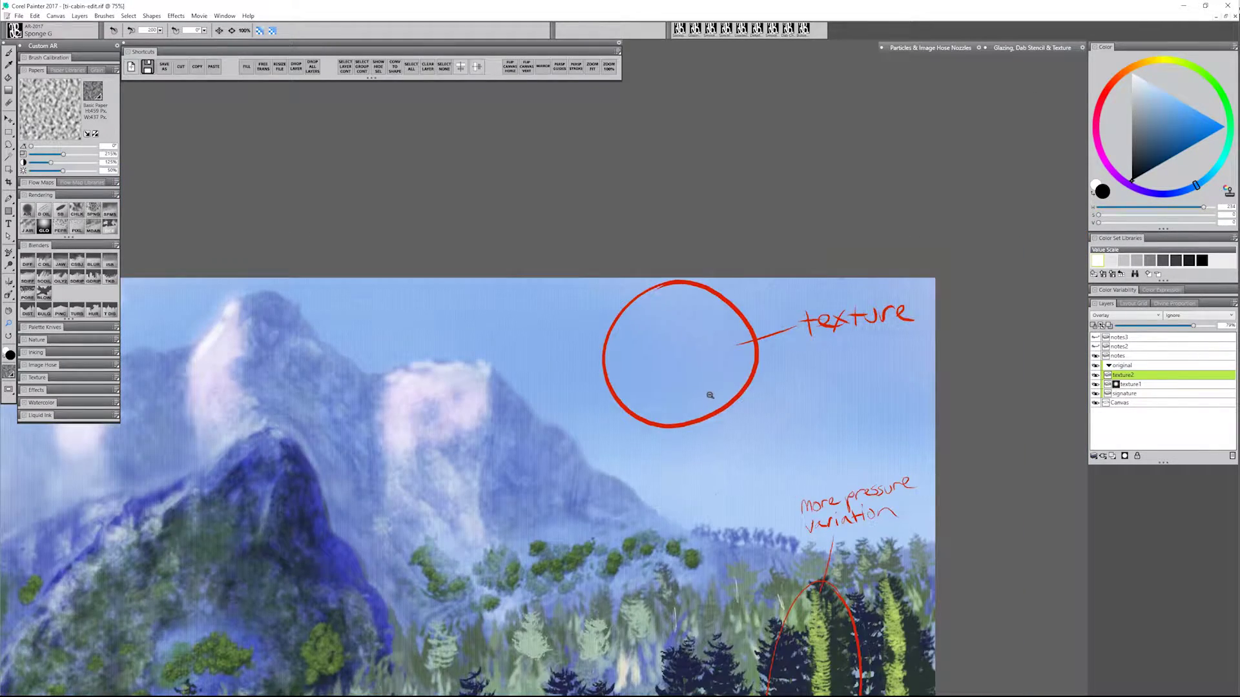
left_click(710, 395, "alt")
left_click_drag(645, 485, 832, 335)
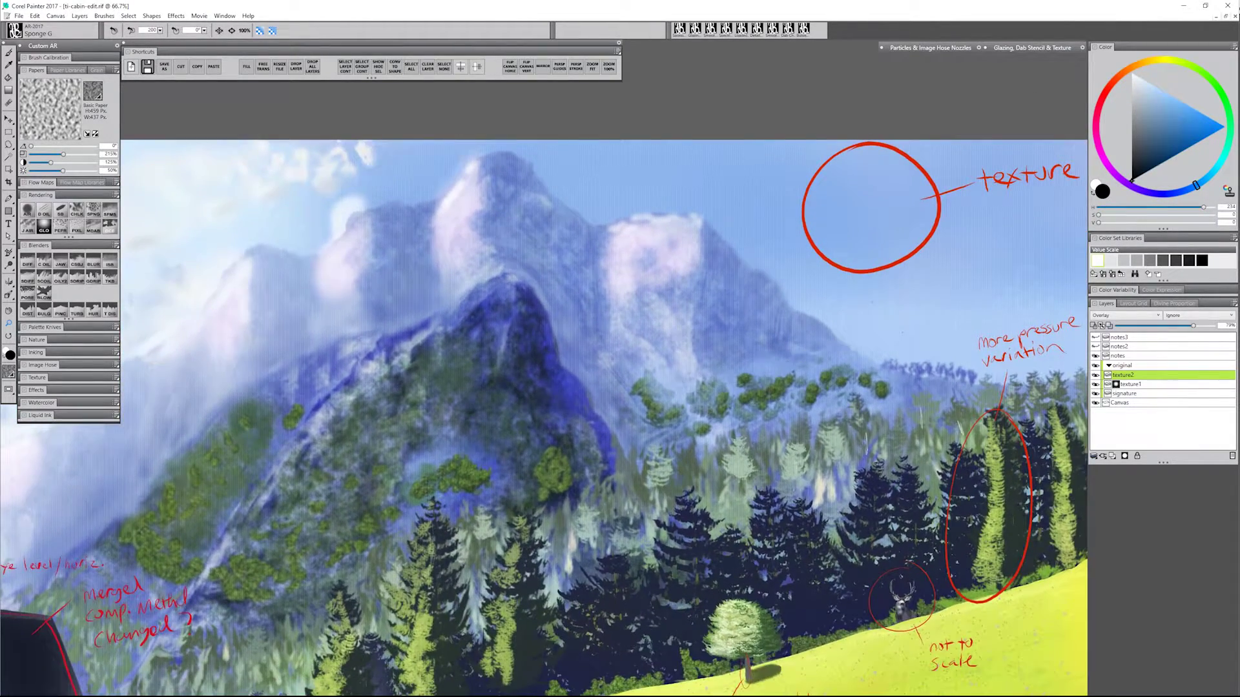
left_click(749, 418, "alt")
left_click_drag(749, 419, 870, 318)
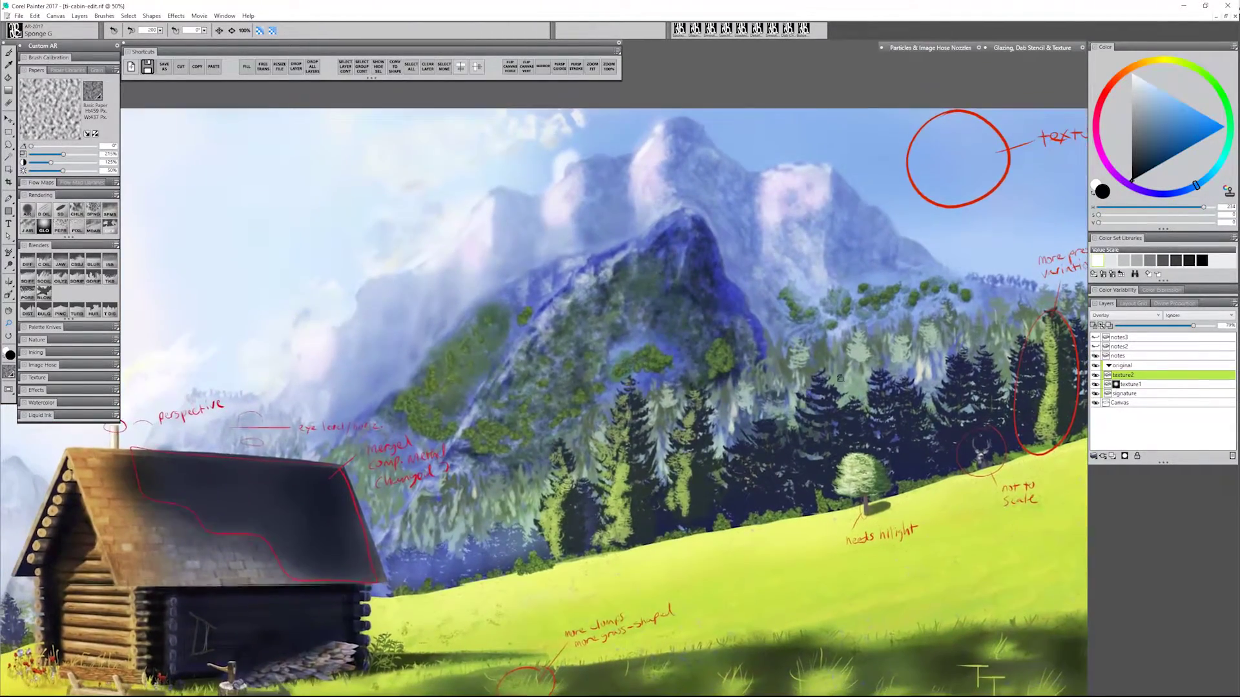
left_click(869, 317, "alt")
left_click(390, 324)
left_click(392, 325)
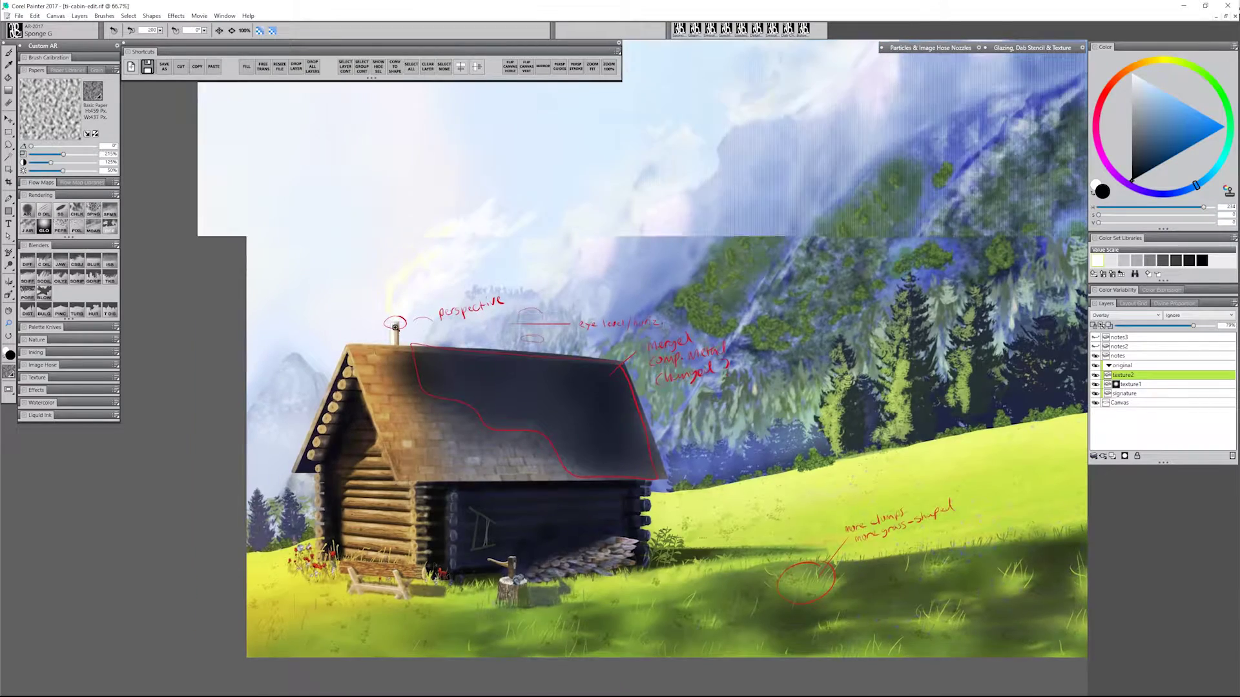
left_click(401, 329)
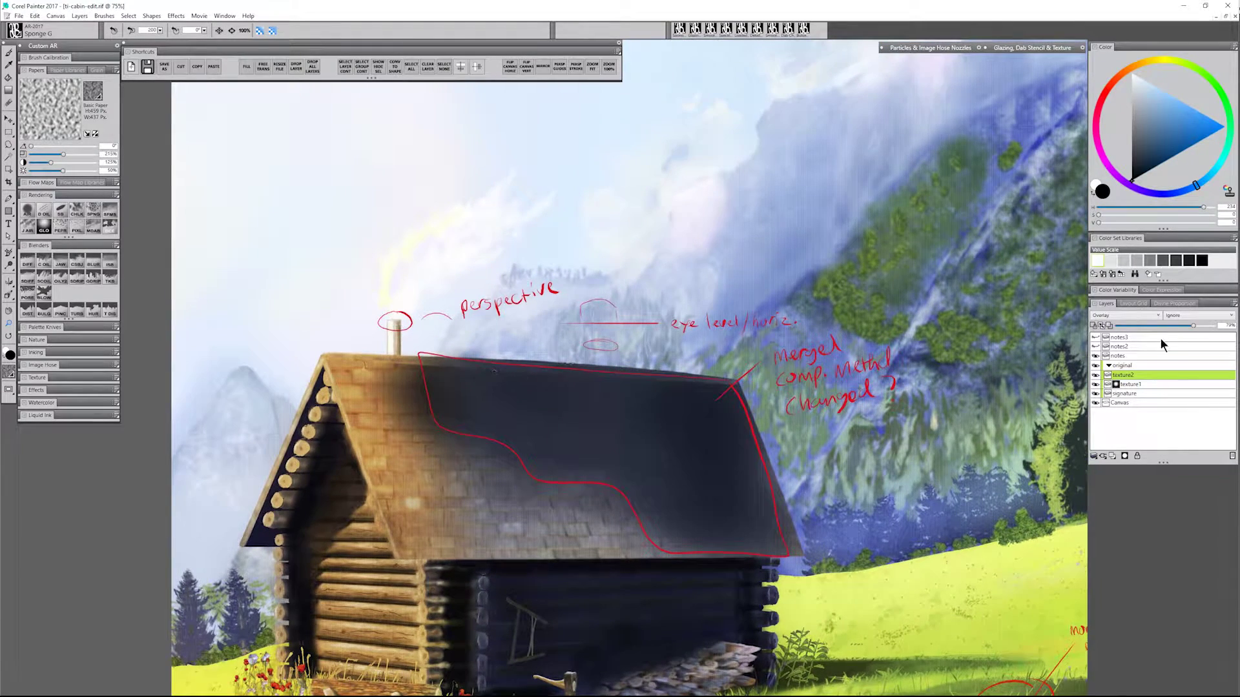
Step: Select the notes layer and examine the perspective and eye-level notes around the chimney and dark roof area
left_click(1122, 356)
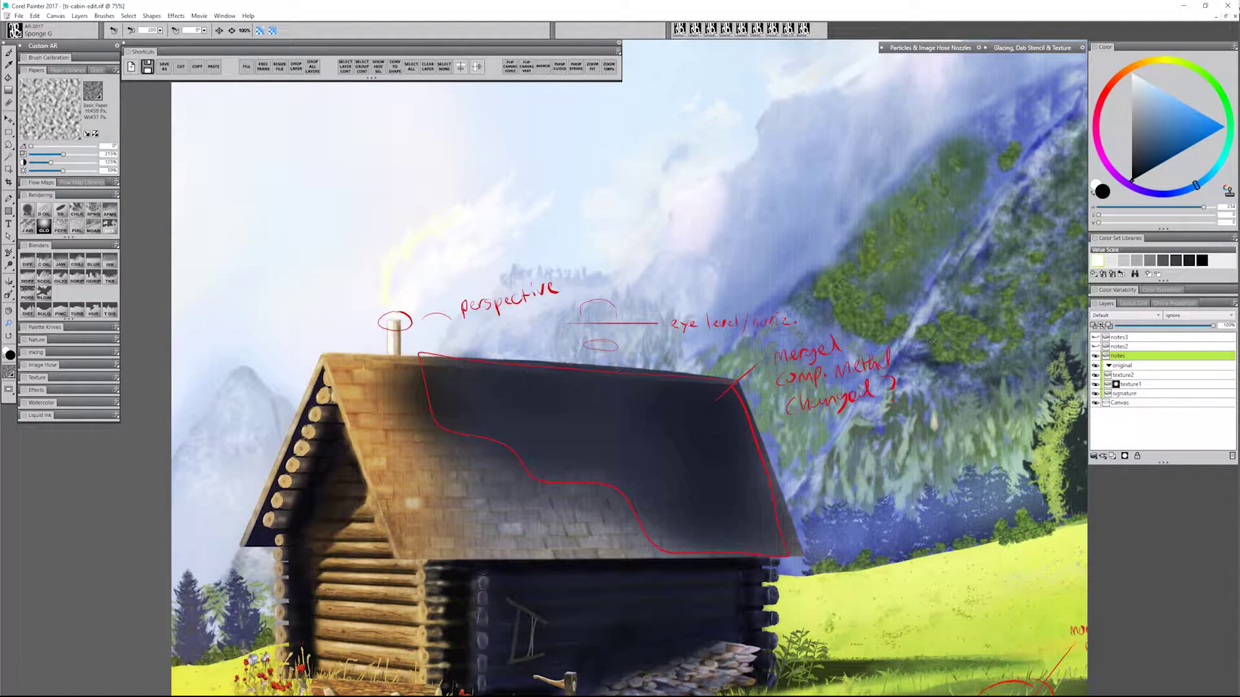
left_click(397, 330)
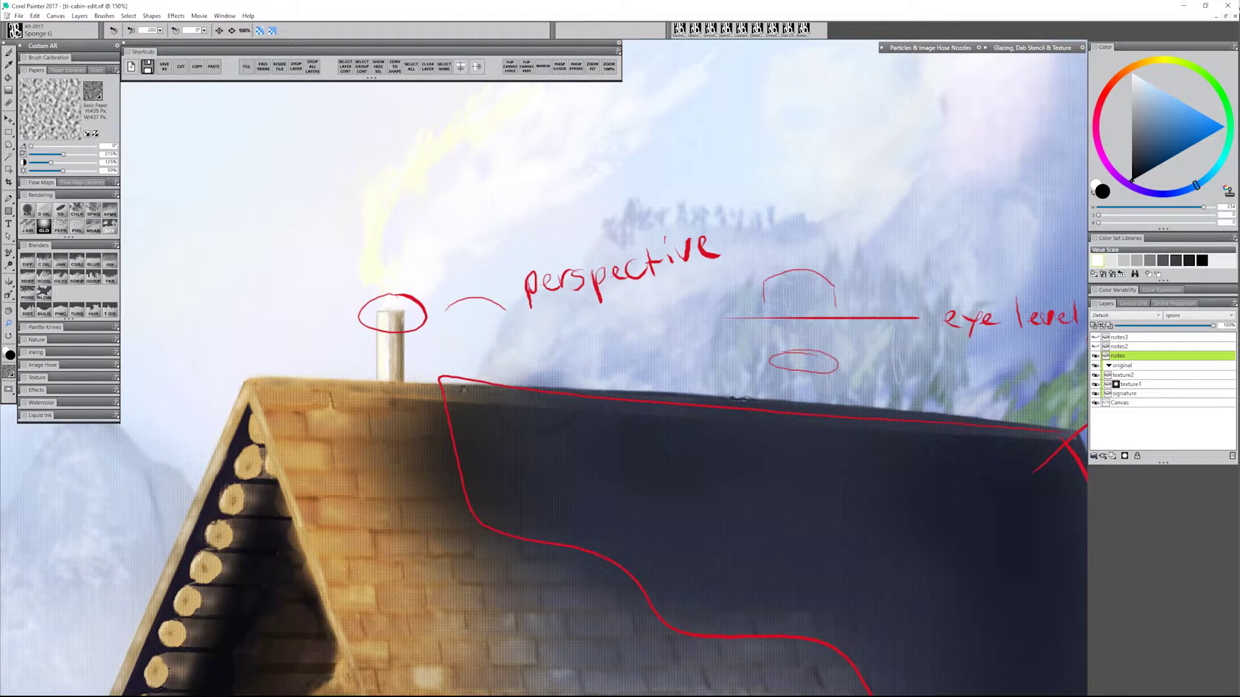
left_click(439, 381)
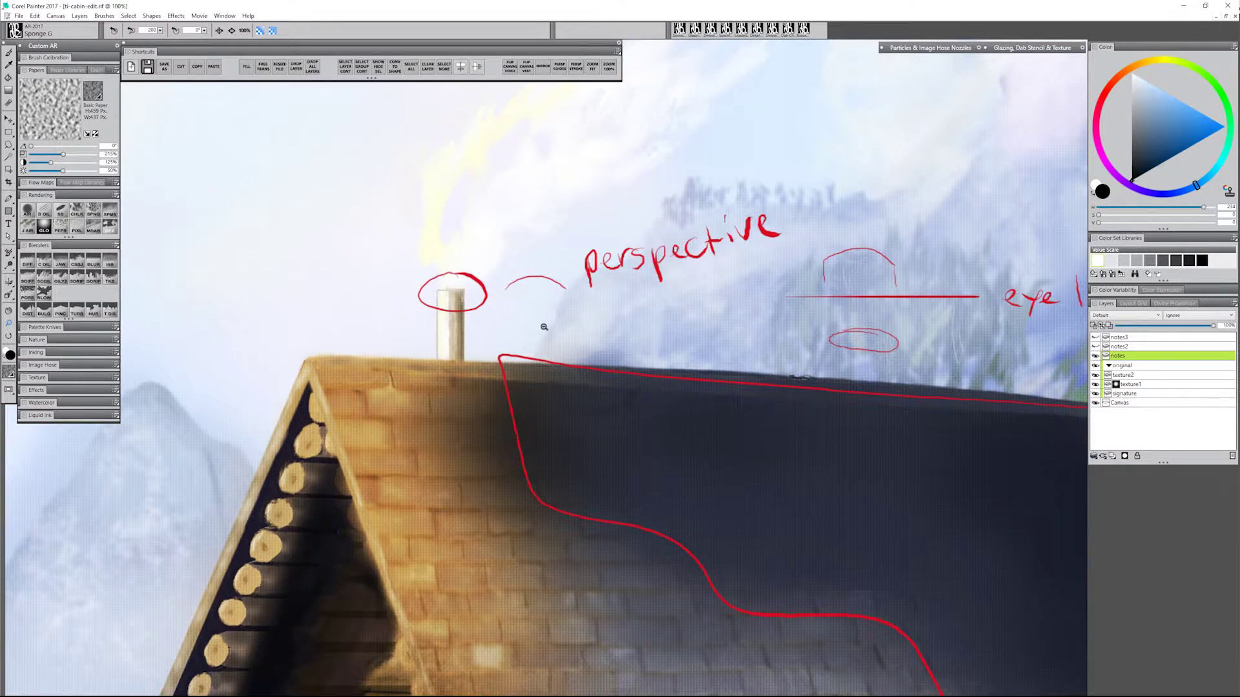
left_click(543, 324, "alt")
left_click(543, 324, "alt")
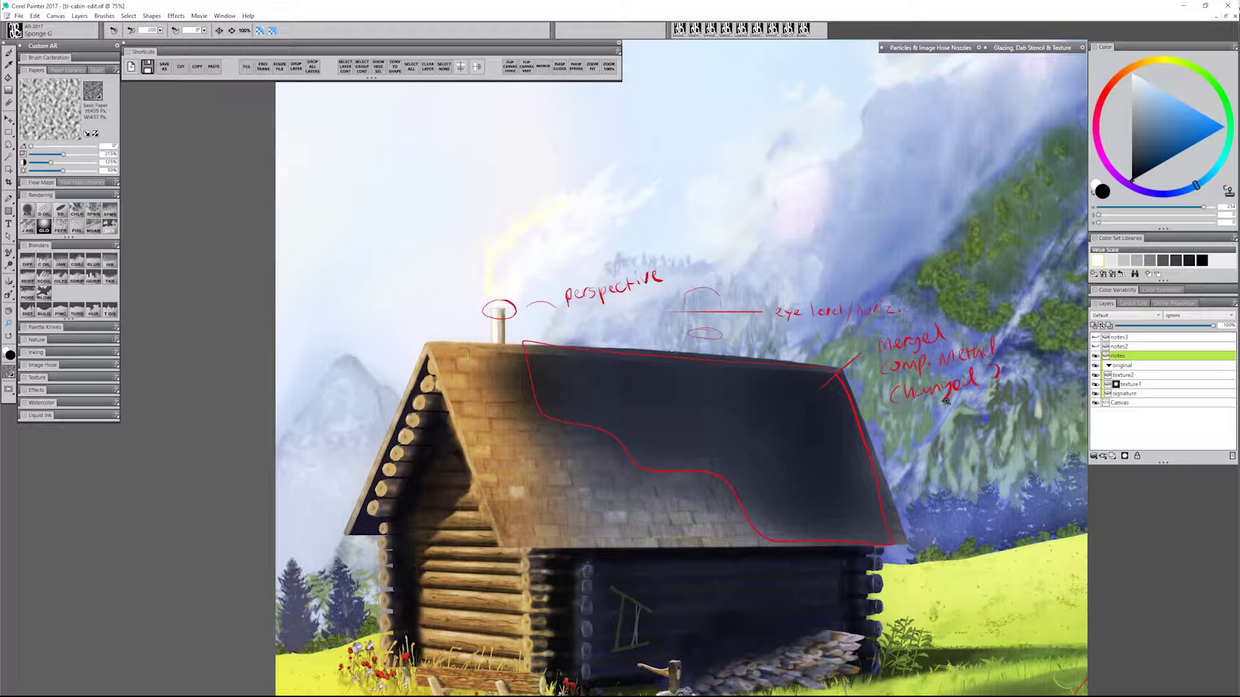
left_click_drag(618, 529, 629, 406)
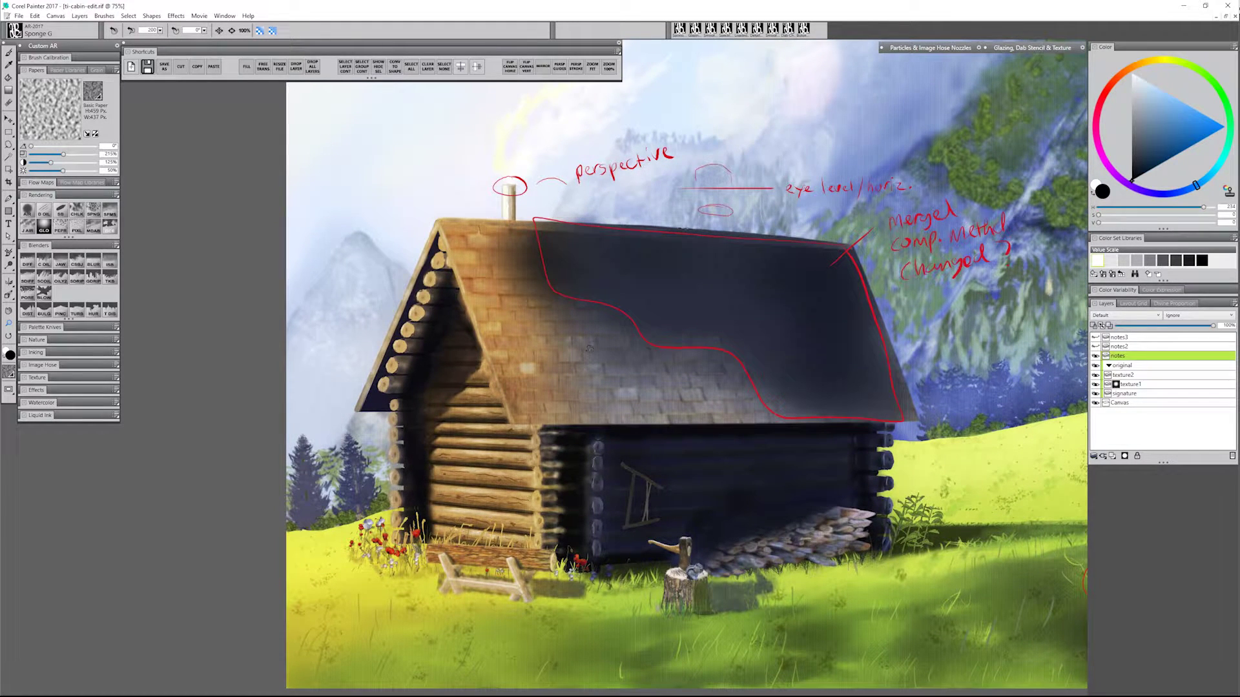
left_click_drag(687, 293, 569, 324)
left_click(627, 236)
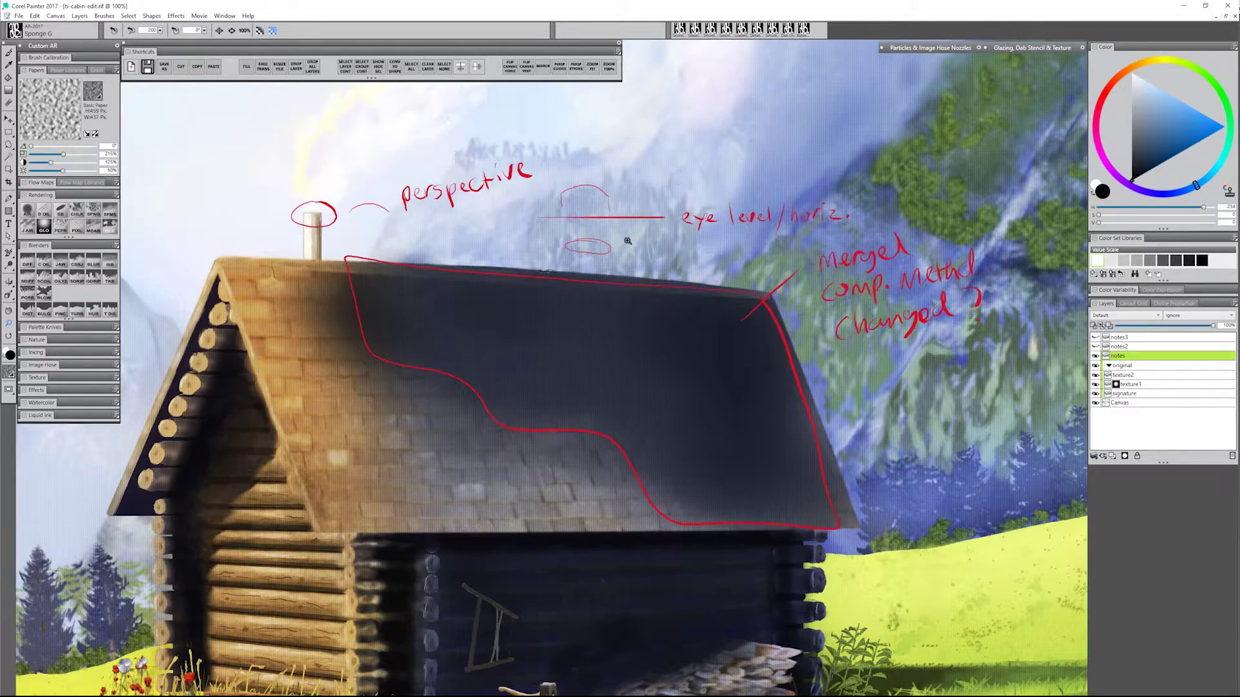
left_click_drag(589, 274, 566, 303)
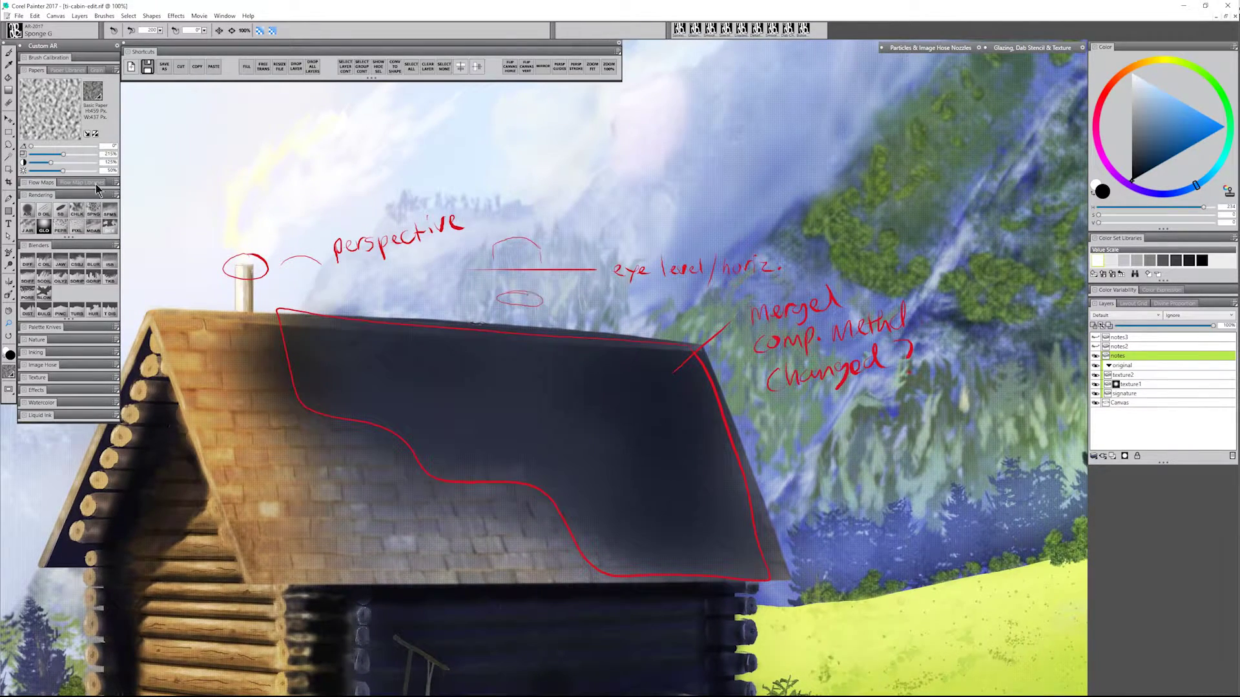
Step: Draw thin perspective lines along the cabin's roof ridge and base plus a horizontal horizon line with the Smooth Scratchboard brush
left_click(772, 29)
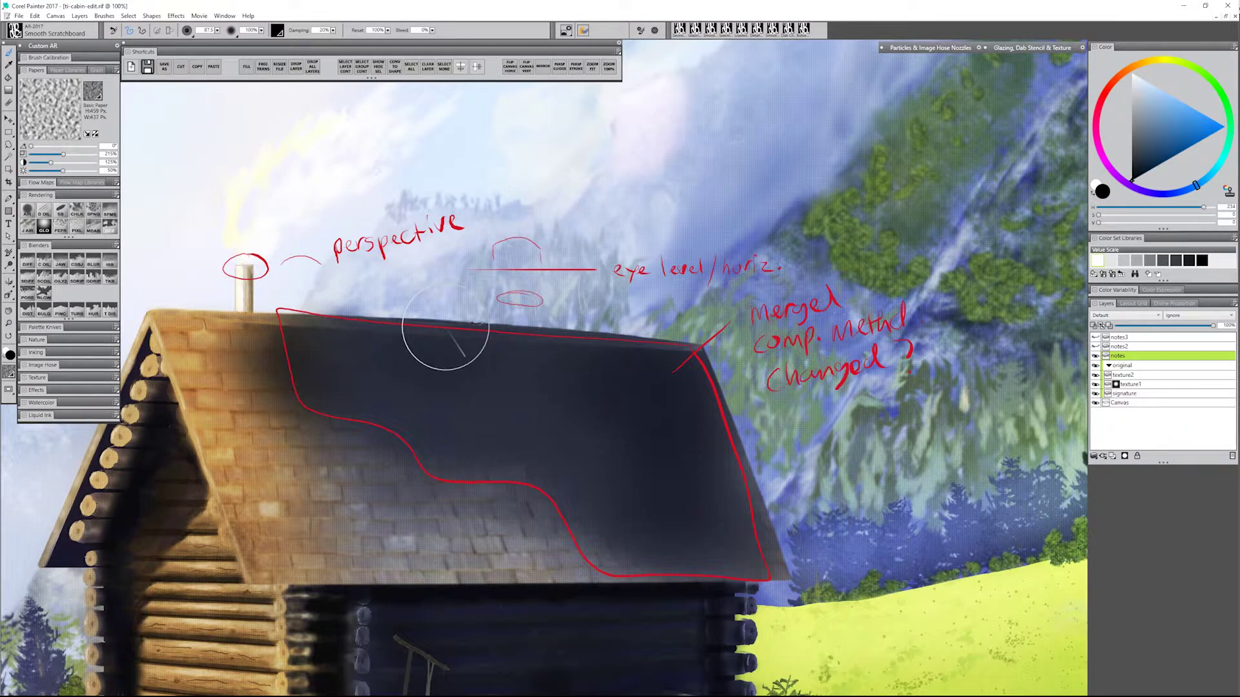
left_click(8, 323)
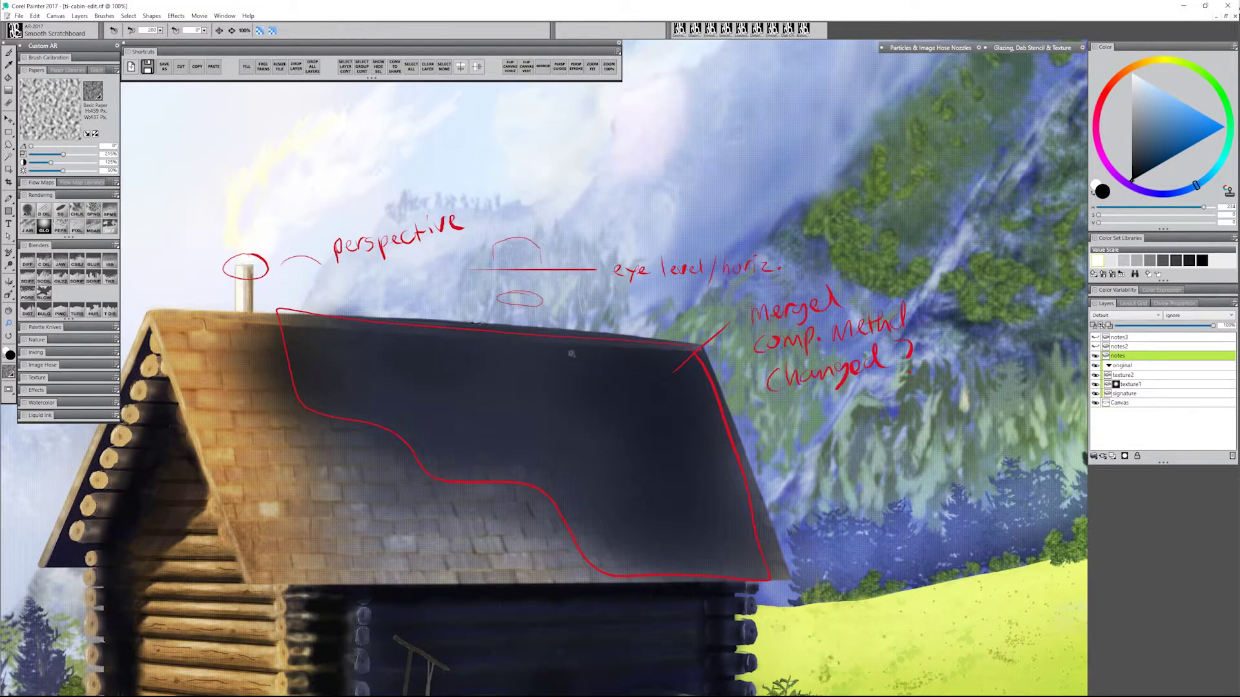
left_click(573, 354, "alt")
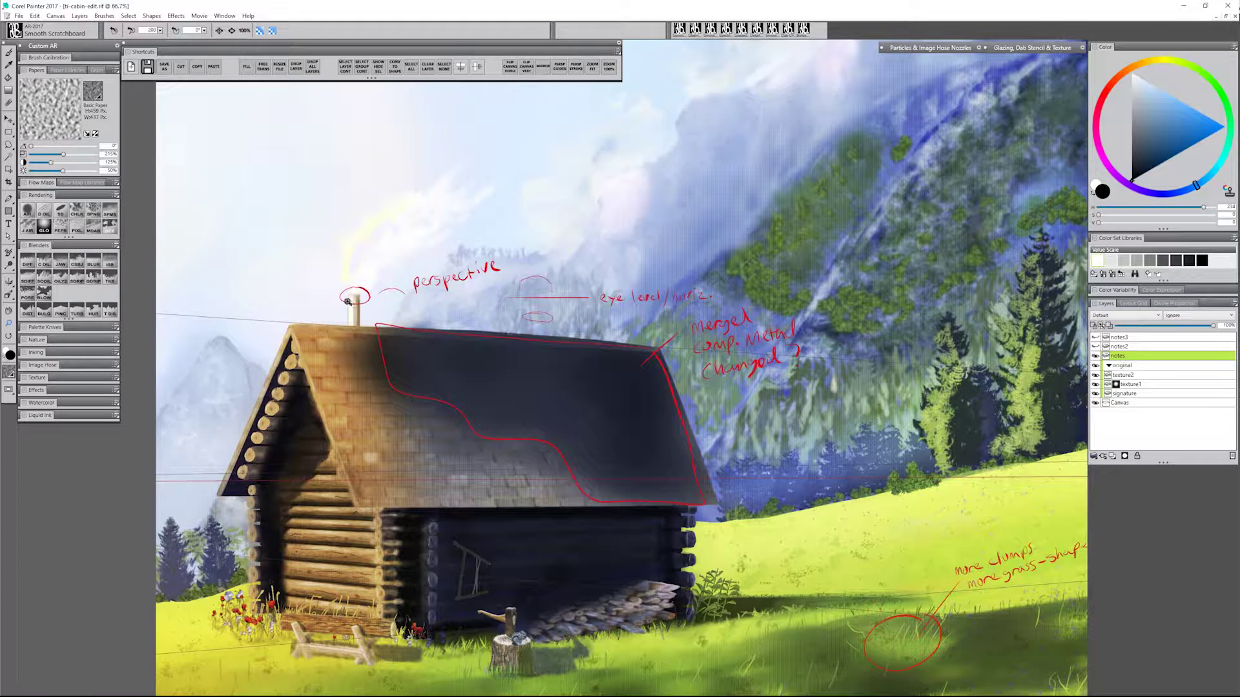
key("f")
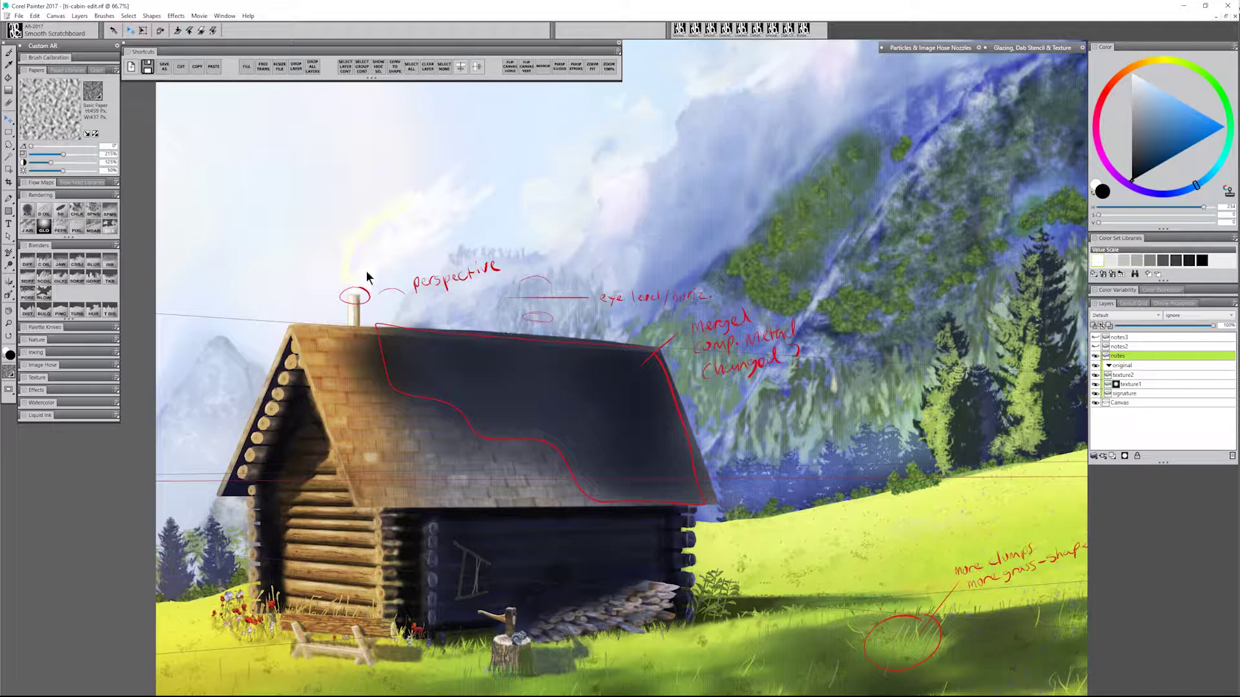
key("b")
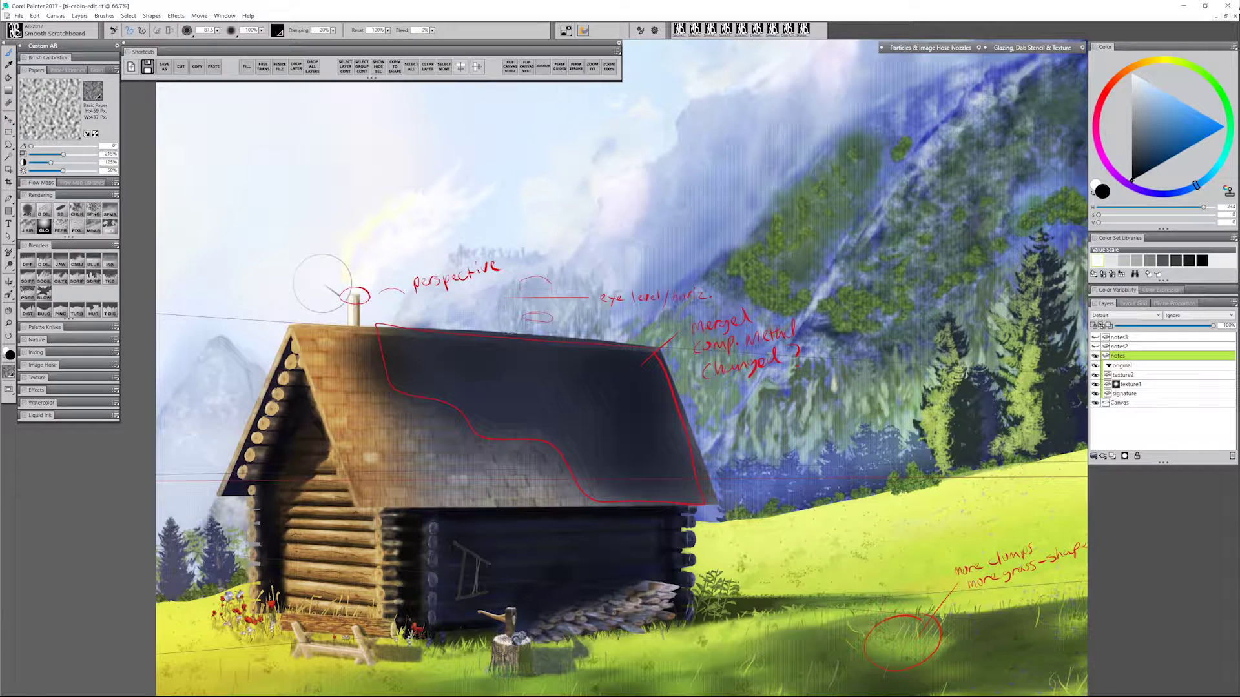
Step: Reshape the chimney's top edge on the Canvas layer with the Bulge AR brush at a reduced size
left_click(1131, 402)
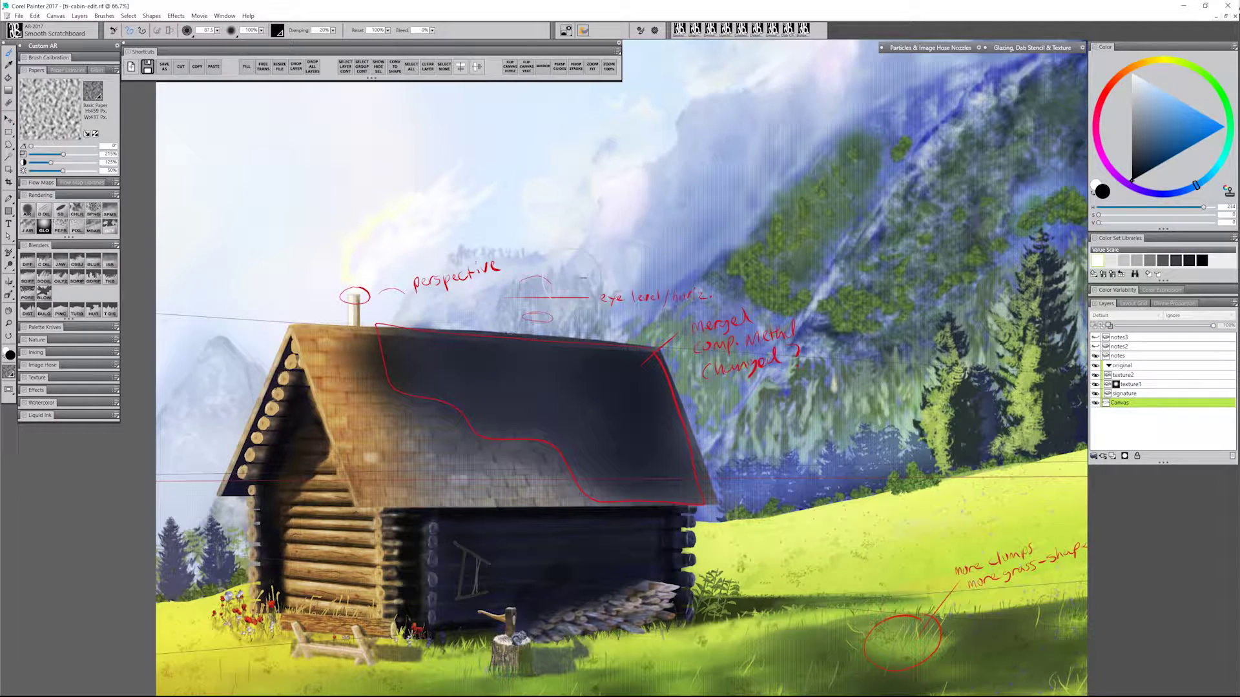
left_click(27, 311)
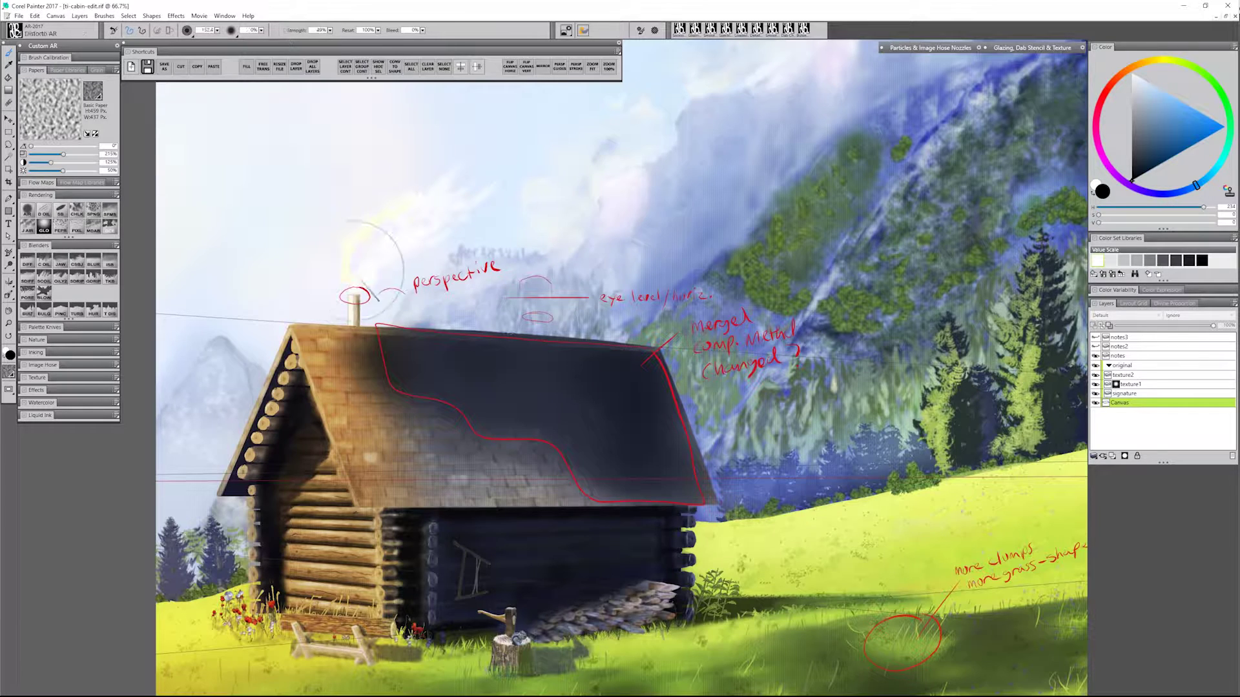
left_click(44, 310)
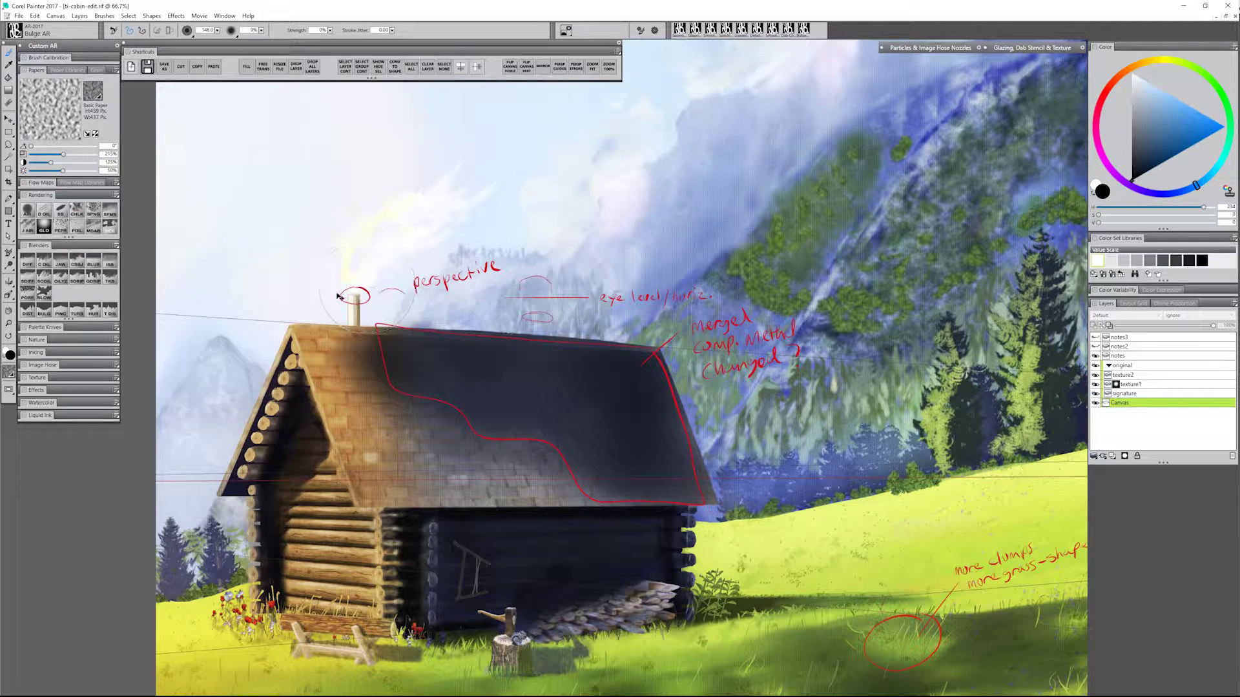
left_click_drag(346, 296, 348, 293)
left_click_drag(869, 500, 854, 409)
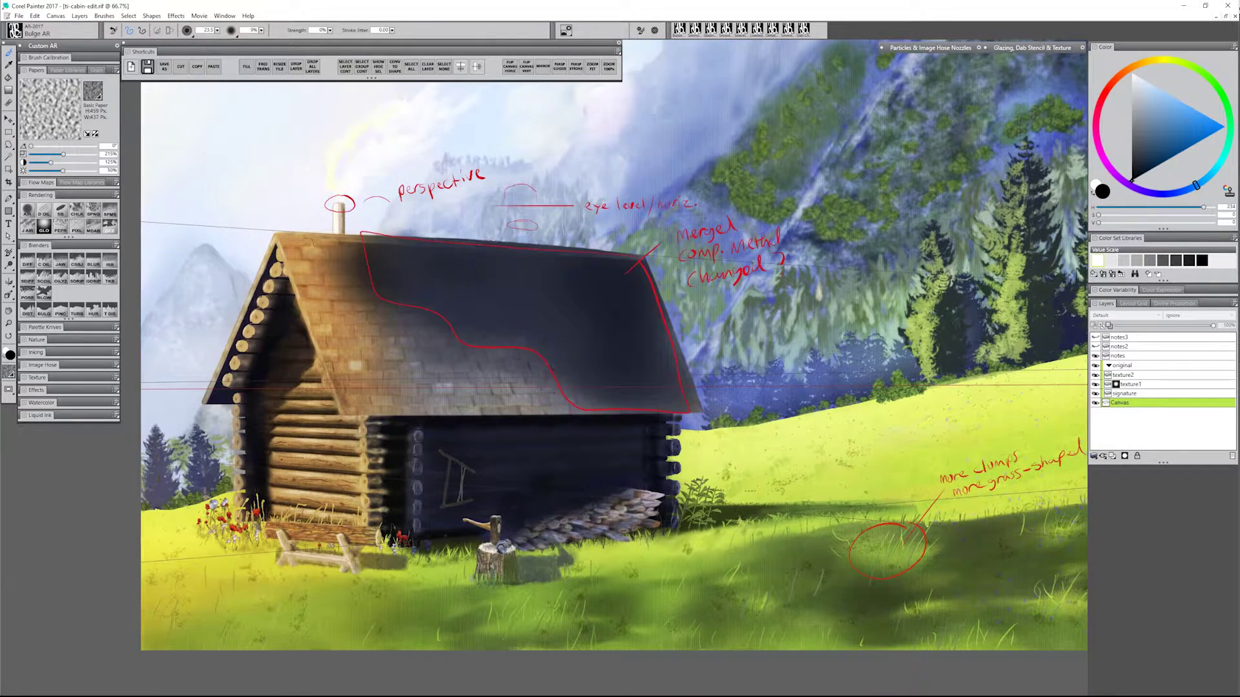
Step: Set up Detail Oils Brush G with a yellow-green sampled from the meadow grass and a larger size, trying one blade in the shaded area
left_click(61, 210)
left_click(8, 118)
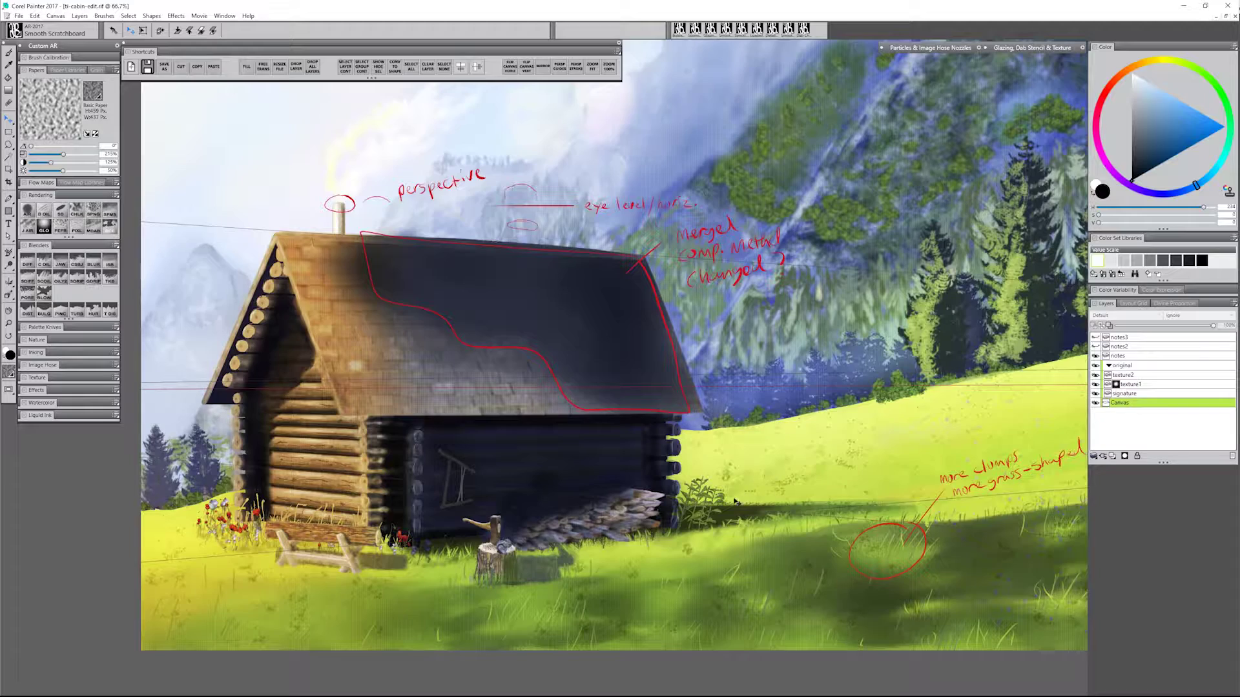
mouse_move(740, 501)
left_mouse_down()
mouse_move(561, 428)
mouse_move(679, 461)
mouse_move(638, 434)
left_mouse_up()
left_click_drag(694, 486, 572, 453)
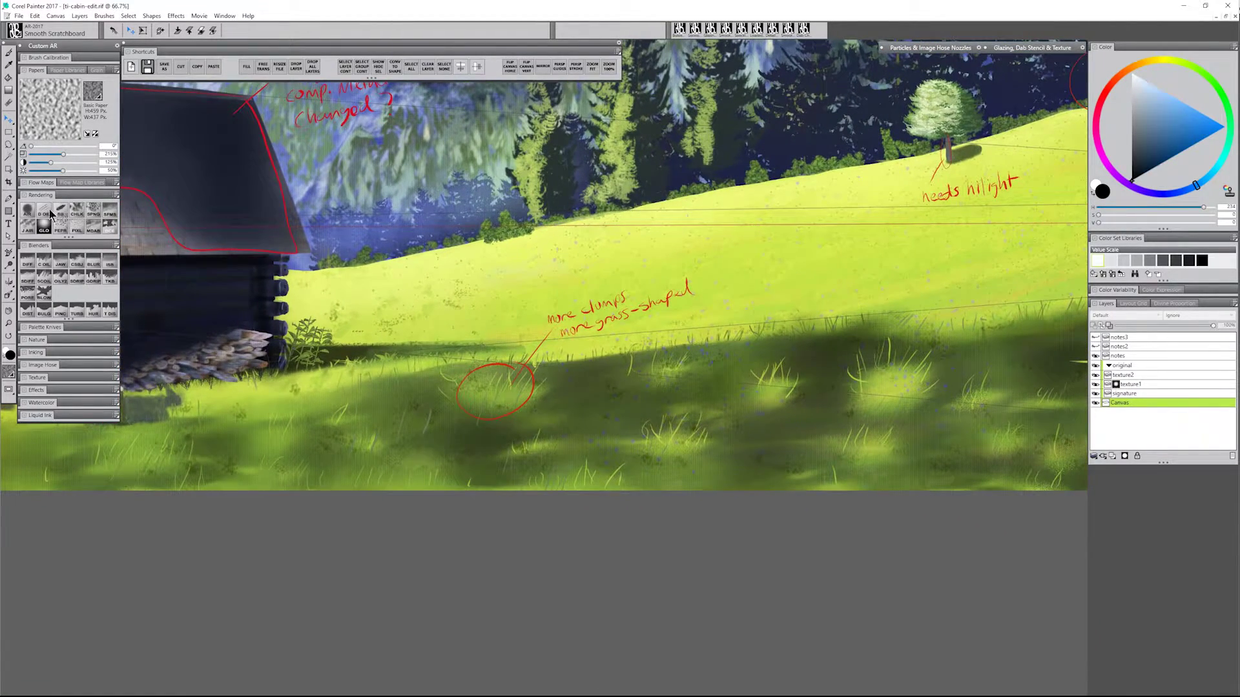
left_click(46, 213)
left_click(709, 443, "alt")
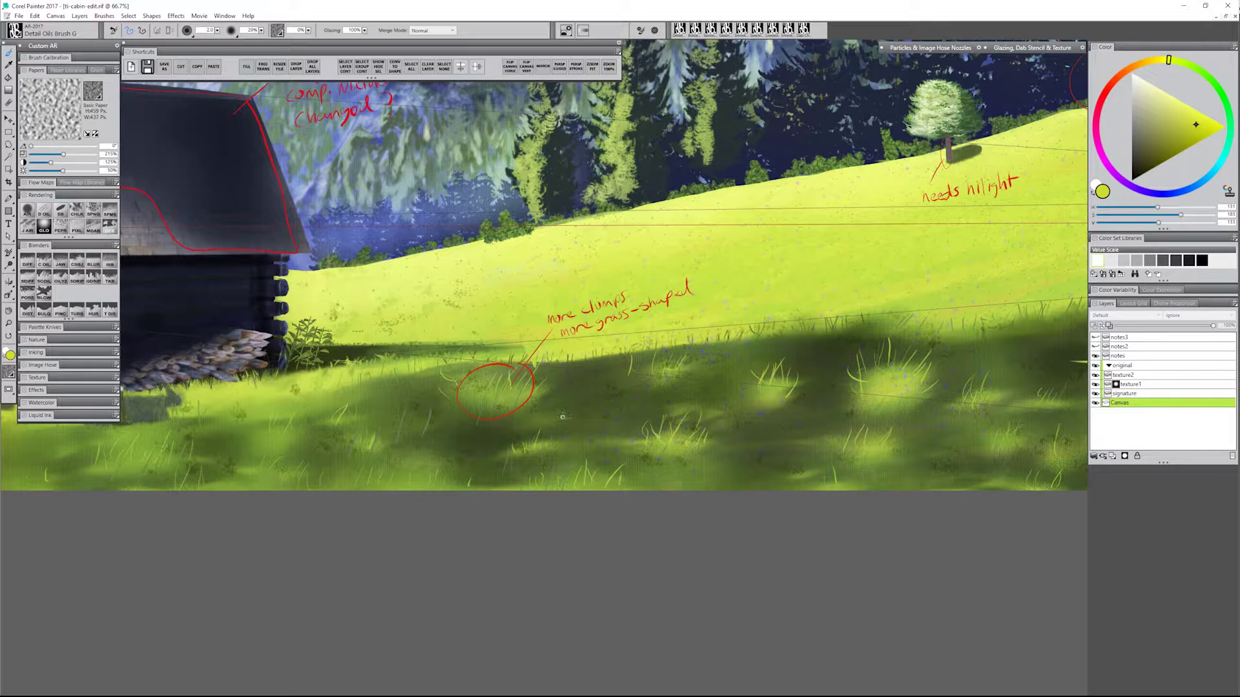
key("]")
key("]")
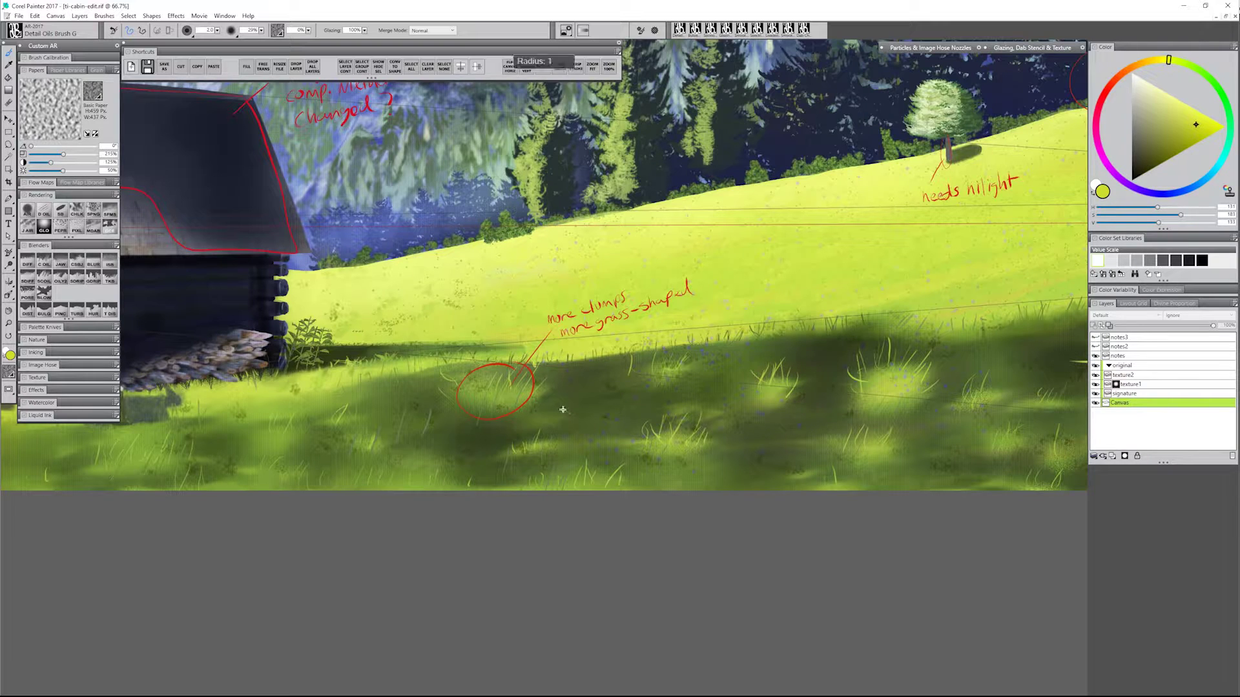
mouse_move(562, 418)
left_mouse_down()
mouse_move(575, 389)
mouse_move(557, 402)
left_mouse_up()
key("ctrl+z")
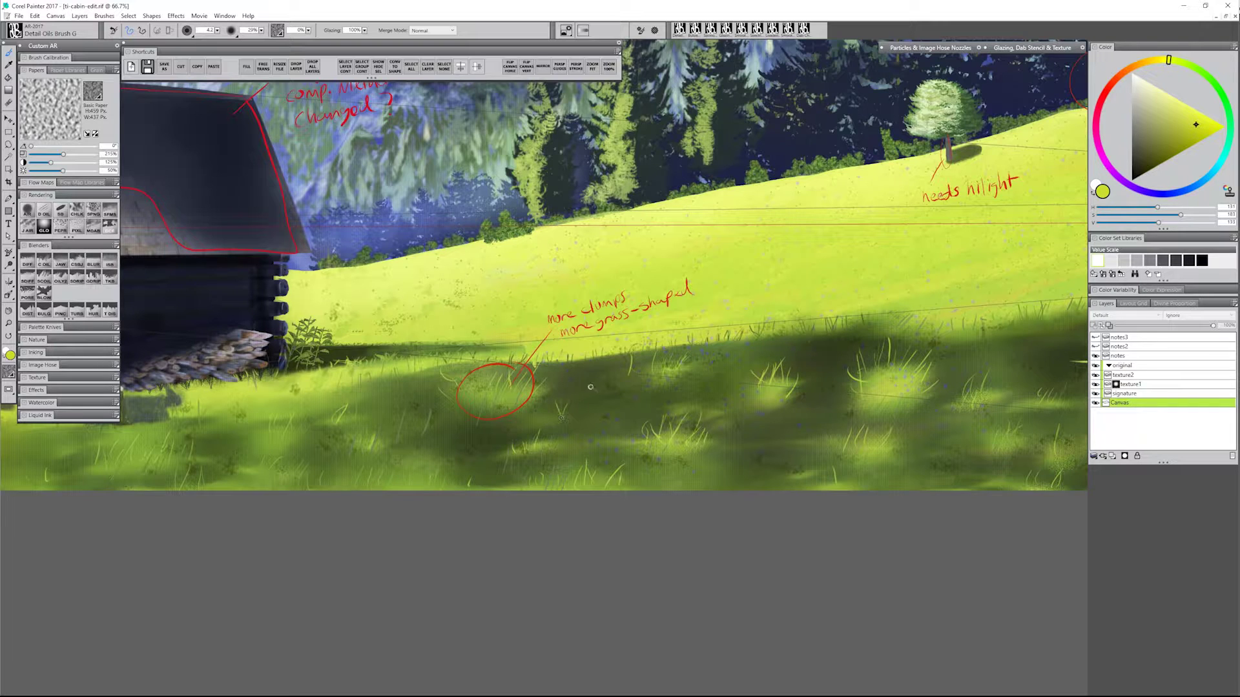
Step: Paint yellow-green grass blades in small clumps to the right of the circled grass note and on the brighter clump farther right
left_click_drag(605, 442, 602, 424)
left_click_drag(602, 444, 587, 435)
left_click_drag(608, 441, 618, 426)
left_click_drag(617, 438, 624, 418)
mouse_move(594, 412)
left_mouse_down()
mouse_move(618, 389)
mouse_move(605, 396)
left_mouse_up()
mouse_move(790, 397)
left_mouse_down()
mouse_move(795, 365)
mouse_move(786, 395)
mouse_move(785, 372)
mouse_move(797, 399)
mouse_move(803, 365)
mouse_move(795, 399)
mouse_move(806, 375)
mouse_move(779, 372)
mouse_move(772, 344)
mouse_move(751, 387)
mouse_move(787, 361)
left_mouse_up()
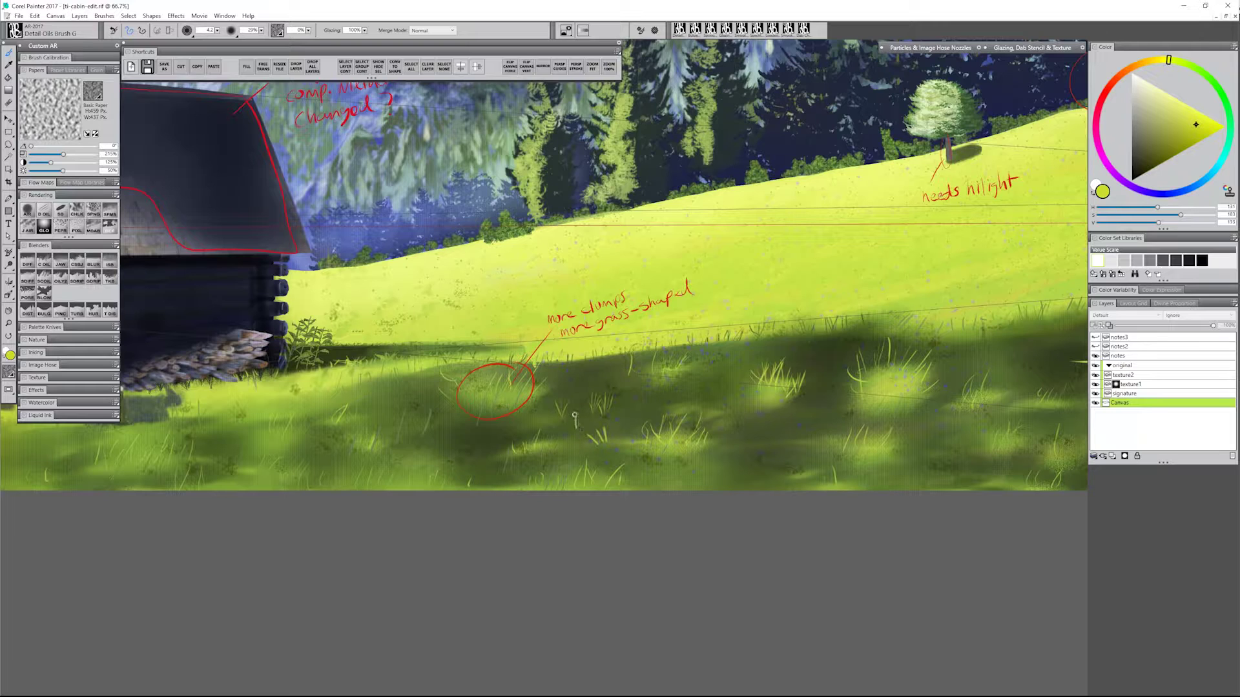
Step: Add more short grass blades in scattered clumps across the shaded meadow between the circled note and the large bright clump
left_click_drag(574, 416, 586, 377)
key("ctrl+z")
left_click_drag(568, 408, 574, 425)
left_click_drag(636, 400, 637, 382)
mouse_move(715, 403)
left_mouse_down()
mouse_move(721, 386)
mouse_move(704, 395)
left_mouse_up()
left_click_drag(566, 452, 571, 435)
left_click_drag(545, 423, 542, 410)
mouse_move(805, 447)
left_mouse_down()
mouse_move(802, 419)
mouse_move(807, 447)
mouse_move(816, 422)
mouse_move(813, 446)
mouse_move(825, 412)
mouse_move(810, 436)
left_mouse_up()
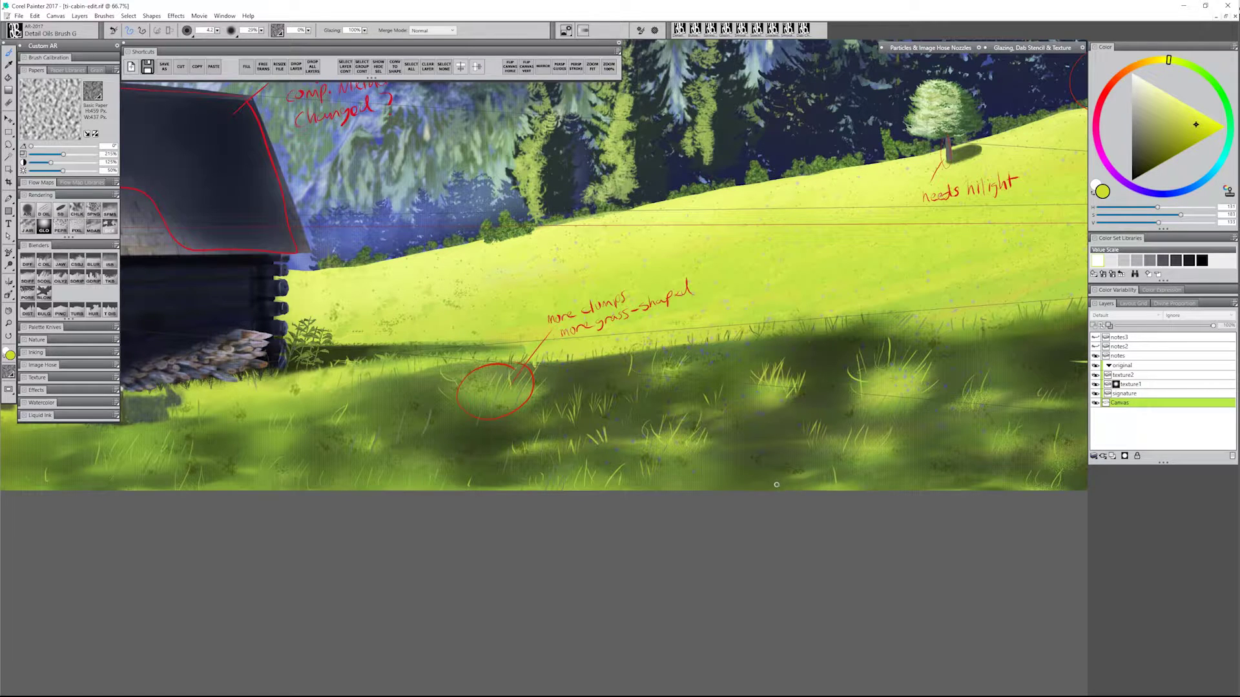
Step: Add a new layer above the Canvas set to Multiply, and ready the Digital Airbrush G with a fully saturated yellow
left_click(743, 320, "alt")
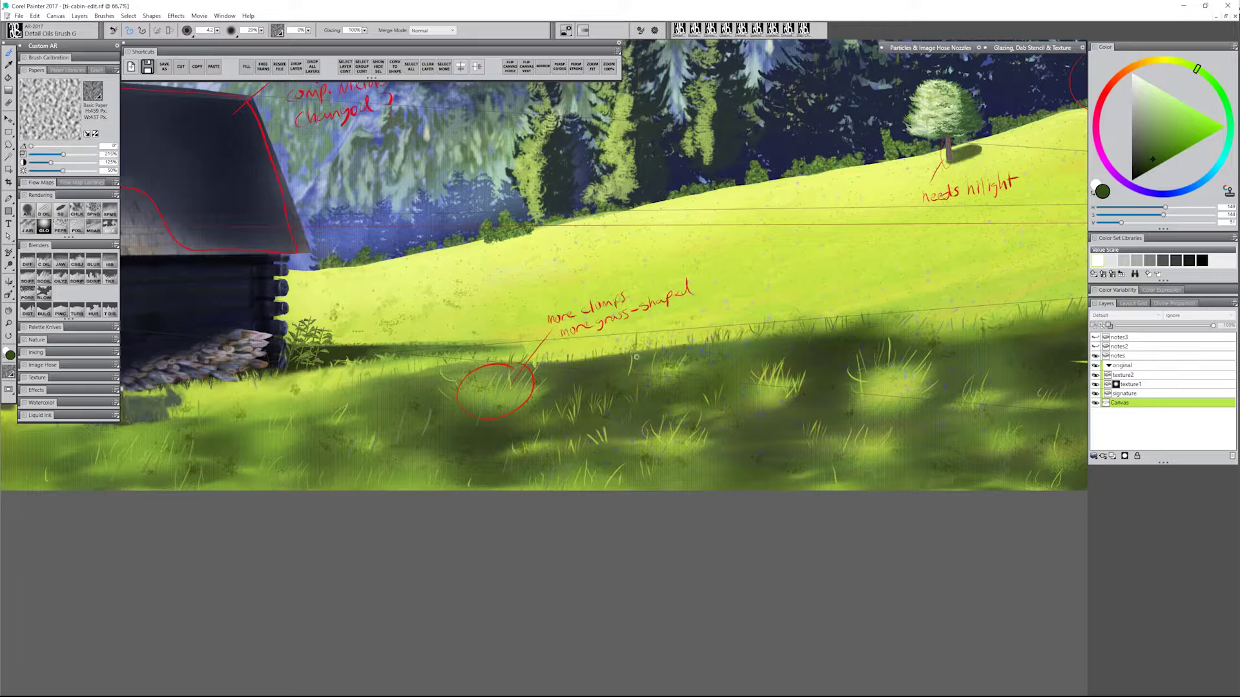
mouse_move(646, 343)
left_mouse_down()
mouse_move(428, 453)
mouse_move(321, 555)
left_mouse_up()
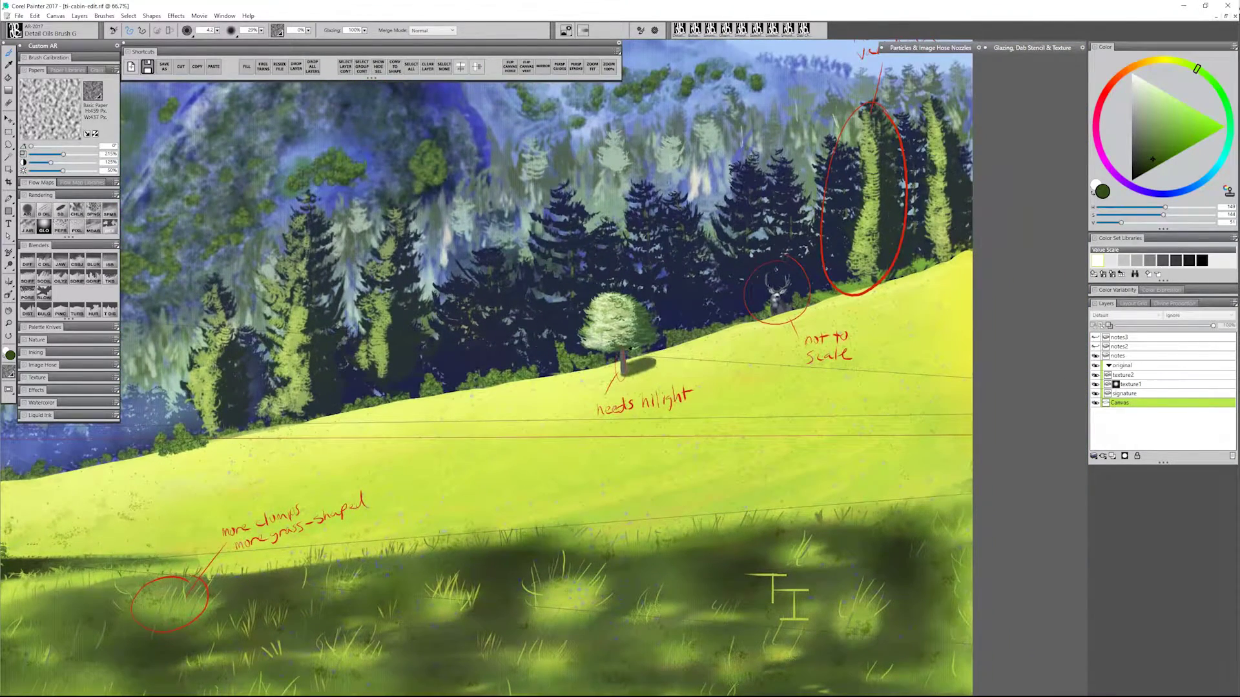
left_click(626, 355, "alt")
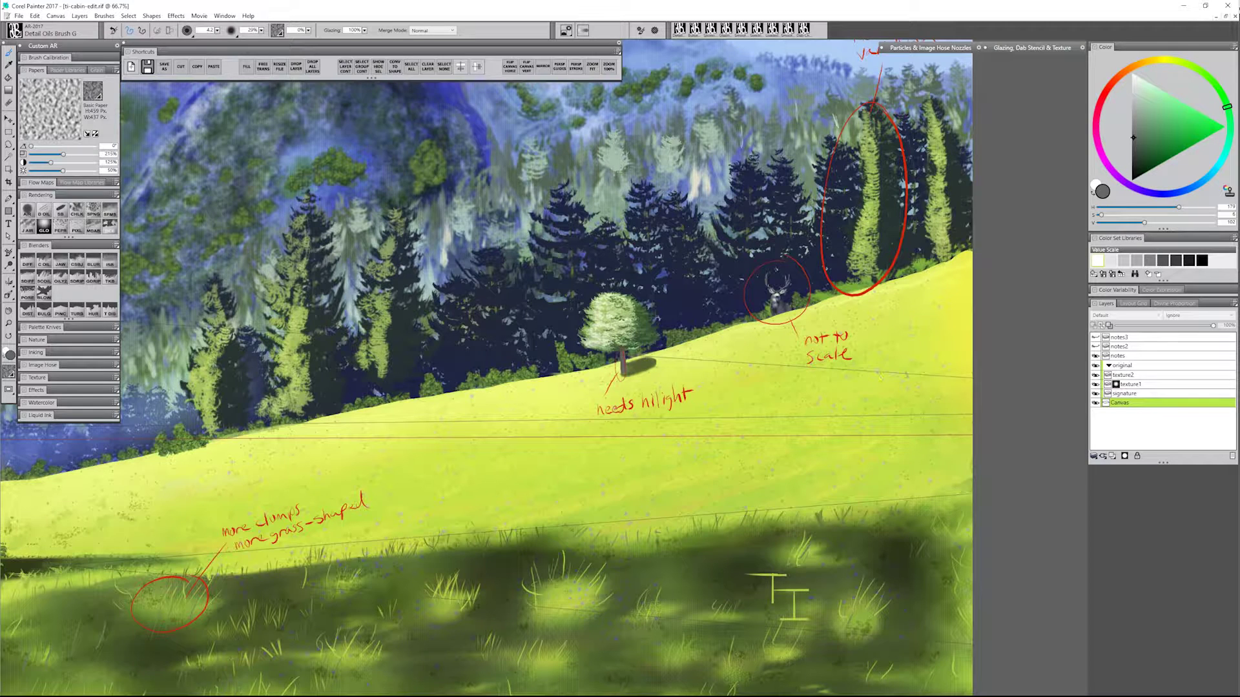
left_click(1112, 456)
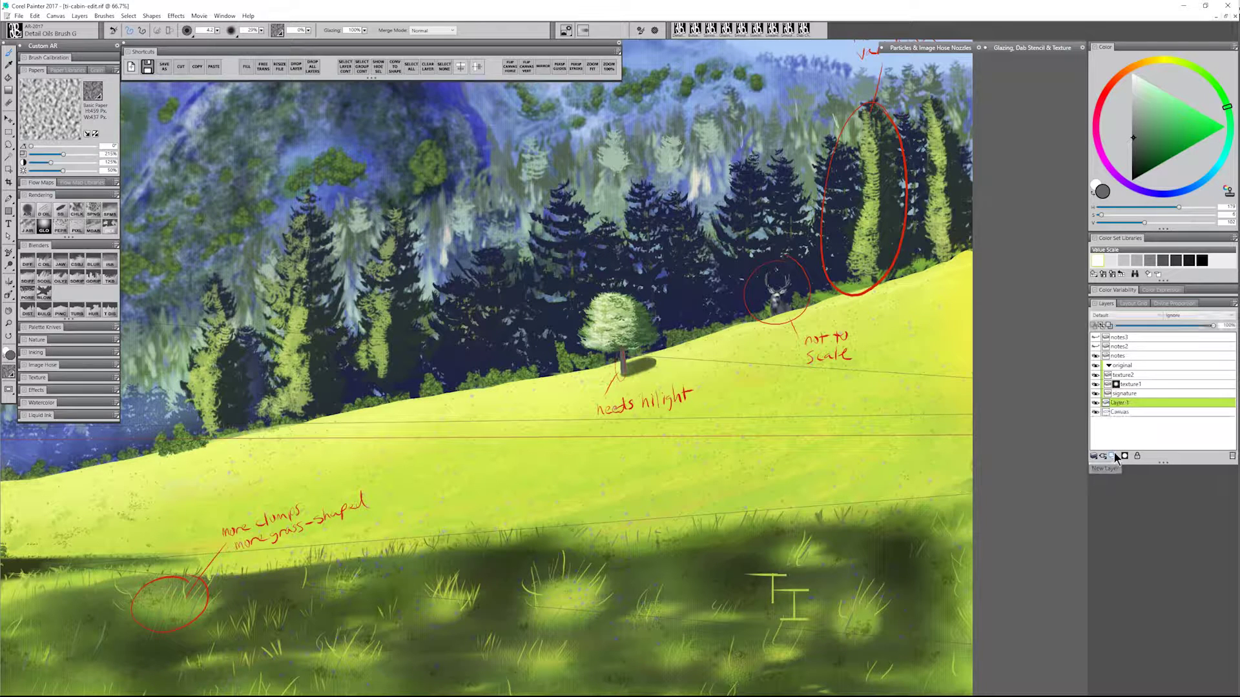
left_click(1161, 61)
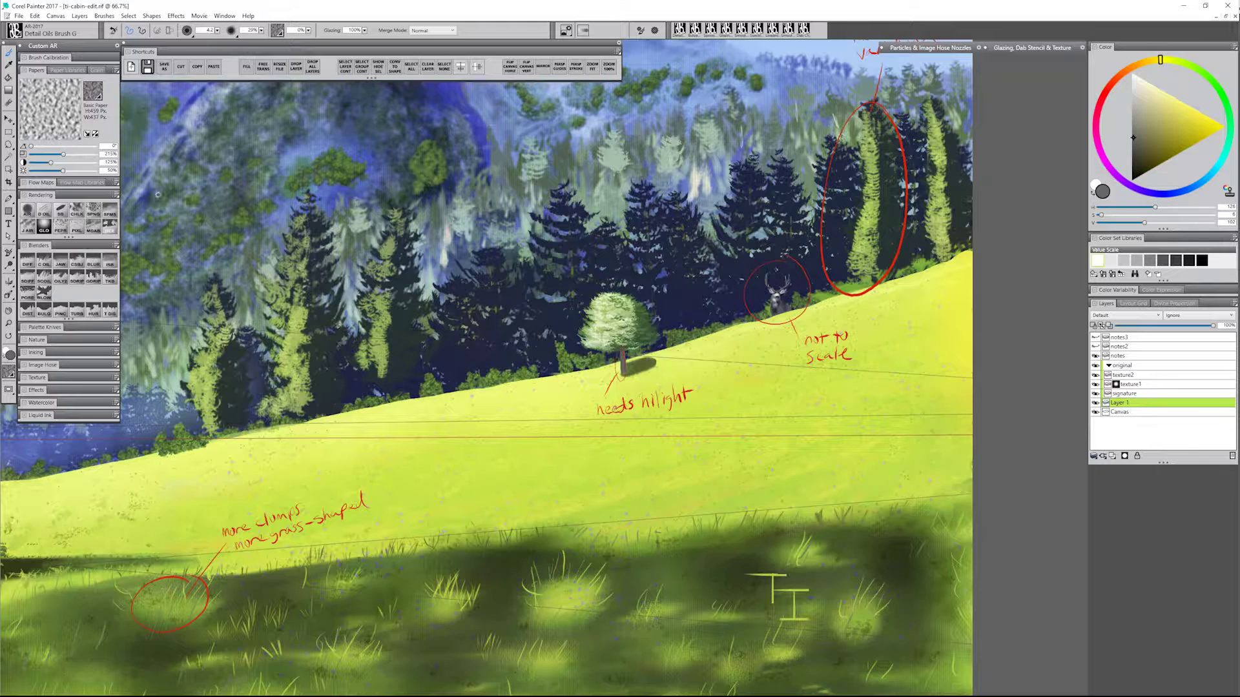
left_click(27, 211)
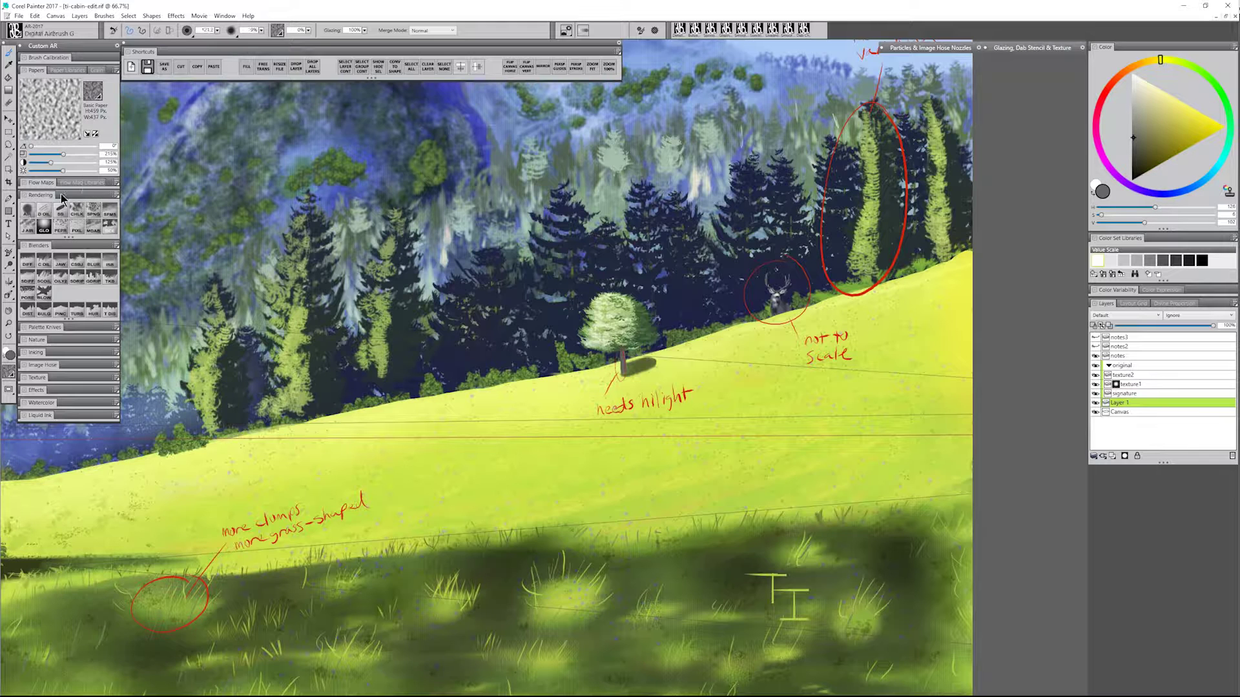
left_click(1115, 317)
left_click(1113, 407)
left_click(1224, 127)
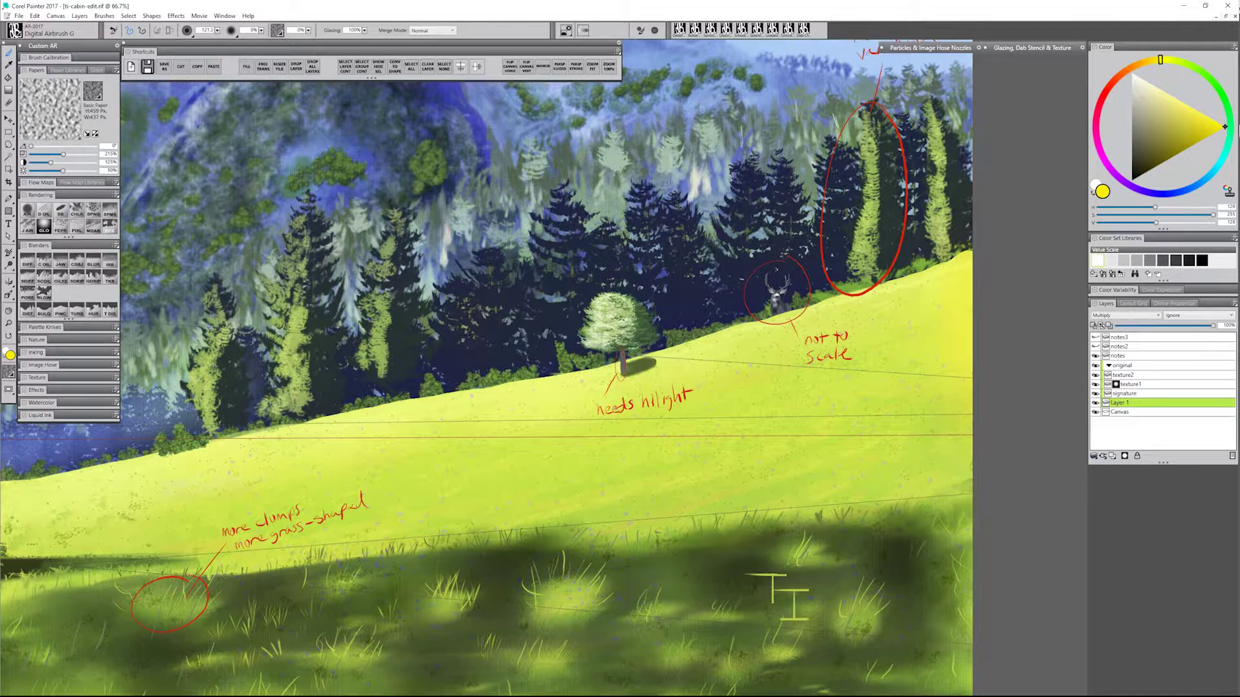
Step: Tint the small round tree's foliage with the airbrush at a much smaller size, shifting the colour from yellow to yellow-green
key("bracketleft")
key("bracketleft")
key("bracketleft")
key("bracketleft")
key("bracketleft")
key("bracketleft")
key("bracketleft")
key("bracketleft")
key("bracketleft")
key("bracketleft")
key("bracketleft")
key("bracketleft")
key("bracketleft")
key("bracketleft")
key("bracketleft")
key("bracketleft")
key("bracketleft")
key("bracketleft")
key("bracketleft")
mouse_move(606, 317)
left_mouse_down()
mouse_move(605, 297)
mouse_move(584, 342)
mouse_move(614, 346)
mouse_move(616, 326)
mouse_move(639, 317)
mouse_move(627, 342)
mouse_move(643, 333)
mouse_move(621, 348)
mouse_move(636, 326)
mouse_move(589, 313)
mouse_move(591, 300)
mouse_move(585, 334)
left_mouse_up()
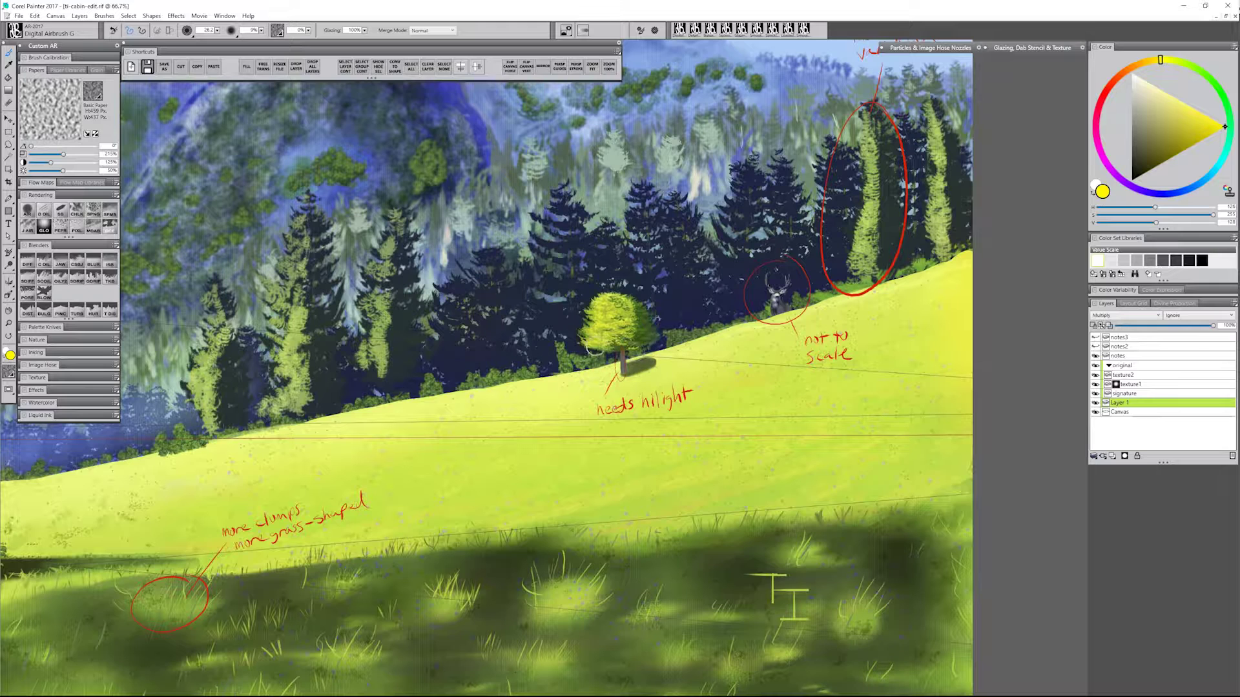
left_click_drag(1161, 60, 1184, 62)
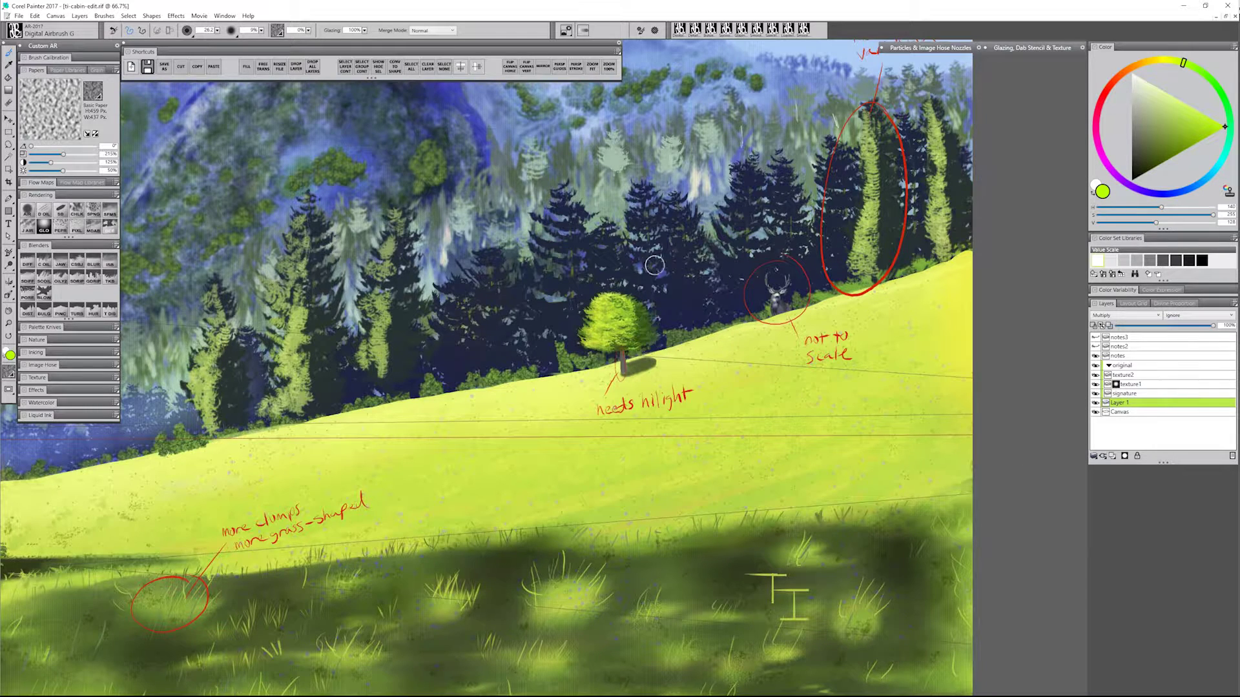
Step: Mix a medium orange-brown starting from the sampled trunk colour and airbrush it over the small tree's trunk
left_click(28, 210)
left_click(627, 358, "alt")
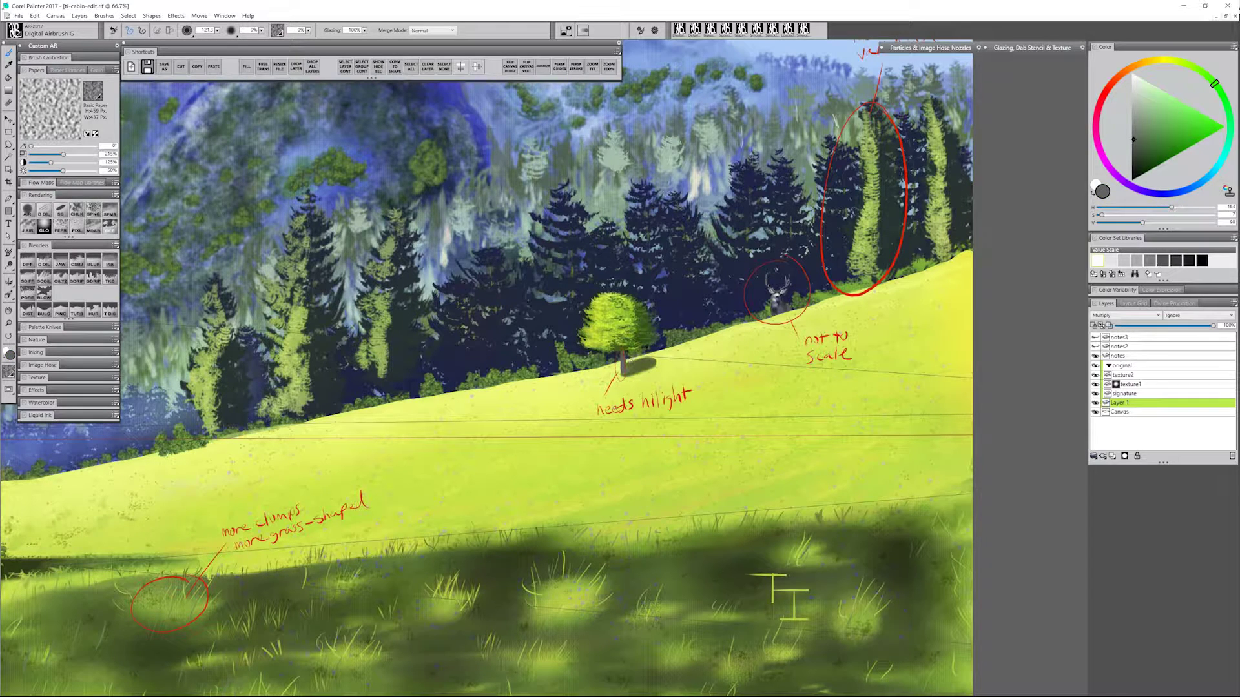
left_click(1135, 123)
left_click(1178, 62)
left_click(1138, 74)
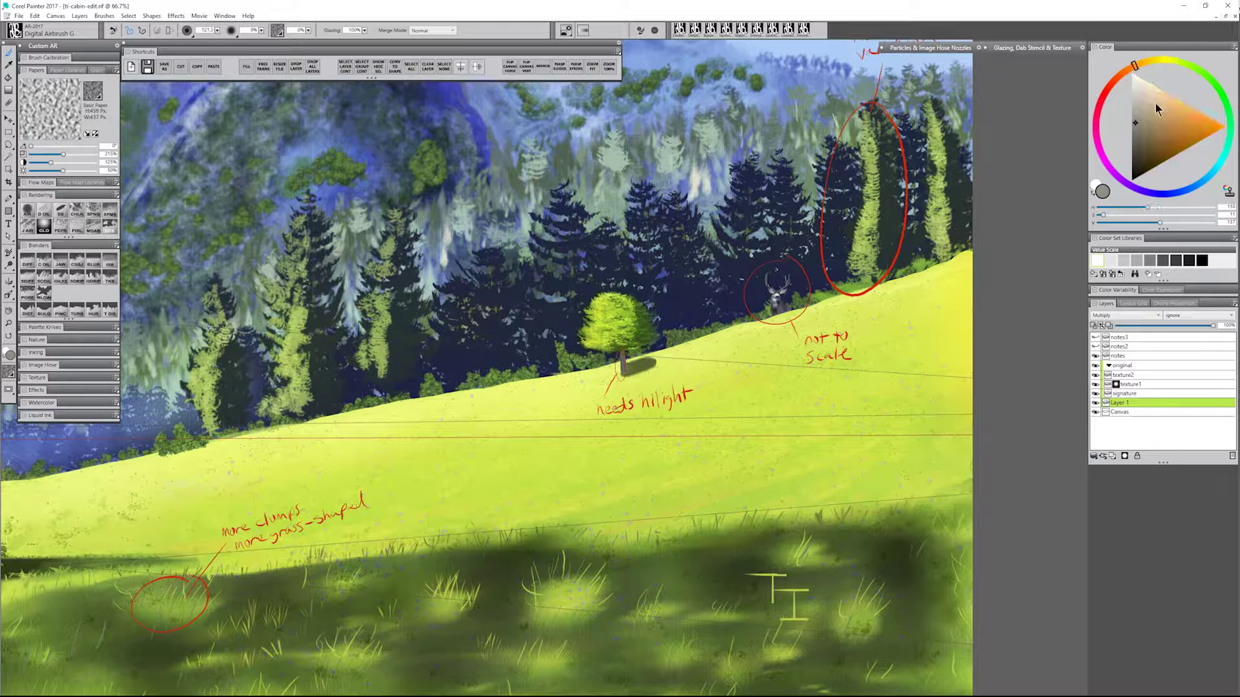
left_click(1163, 127)
left_click_drag(1164, 132, 1157, 145)
left_click_drag(622, 360, 623, 369)
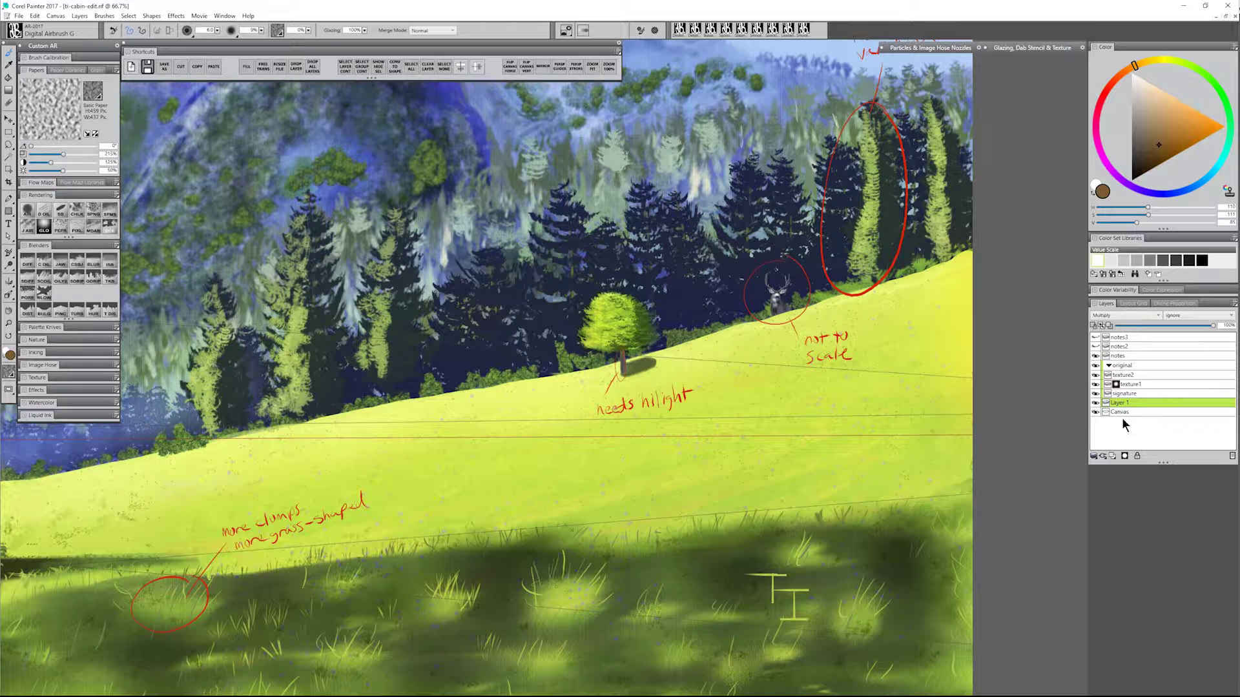
Step: Add another new layer and paint a light orange highlight on the small tree's trunk, hiding the notes layer while painting
left_click(1125, 455)
key("bracketleft")
key("bracketleft")
key("bracketleft")
left_click(619, 357, "alt")
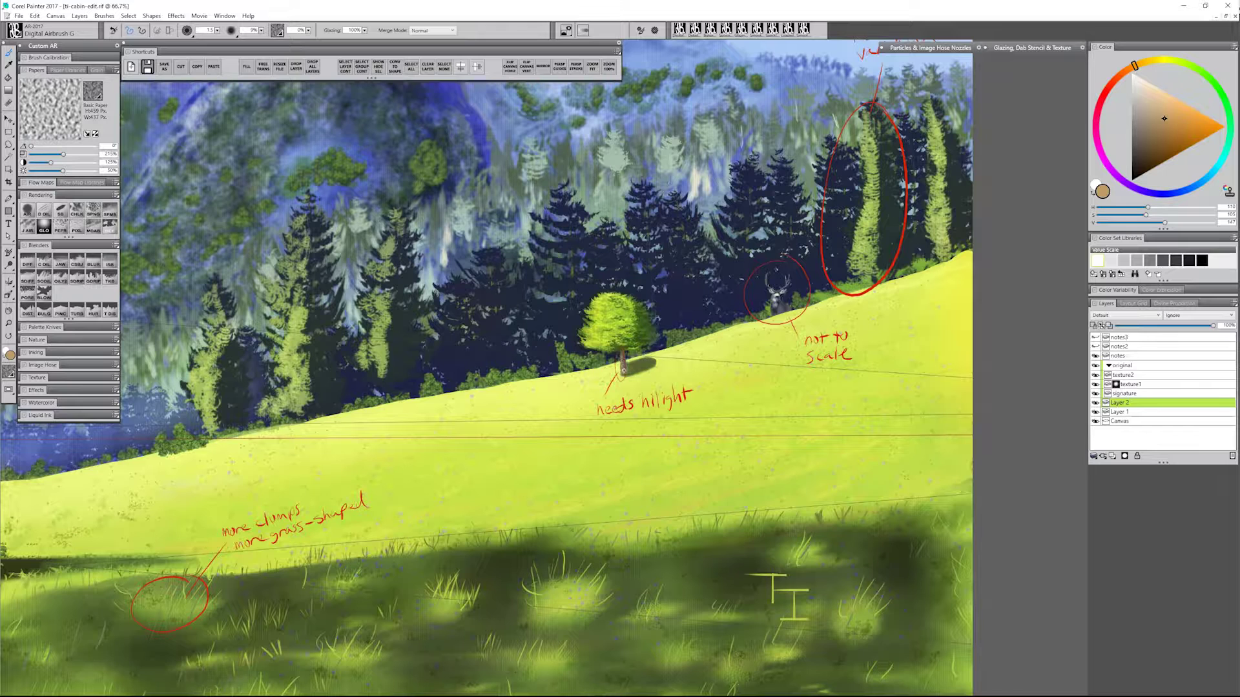
left_click(1095, 356)
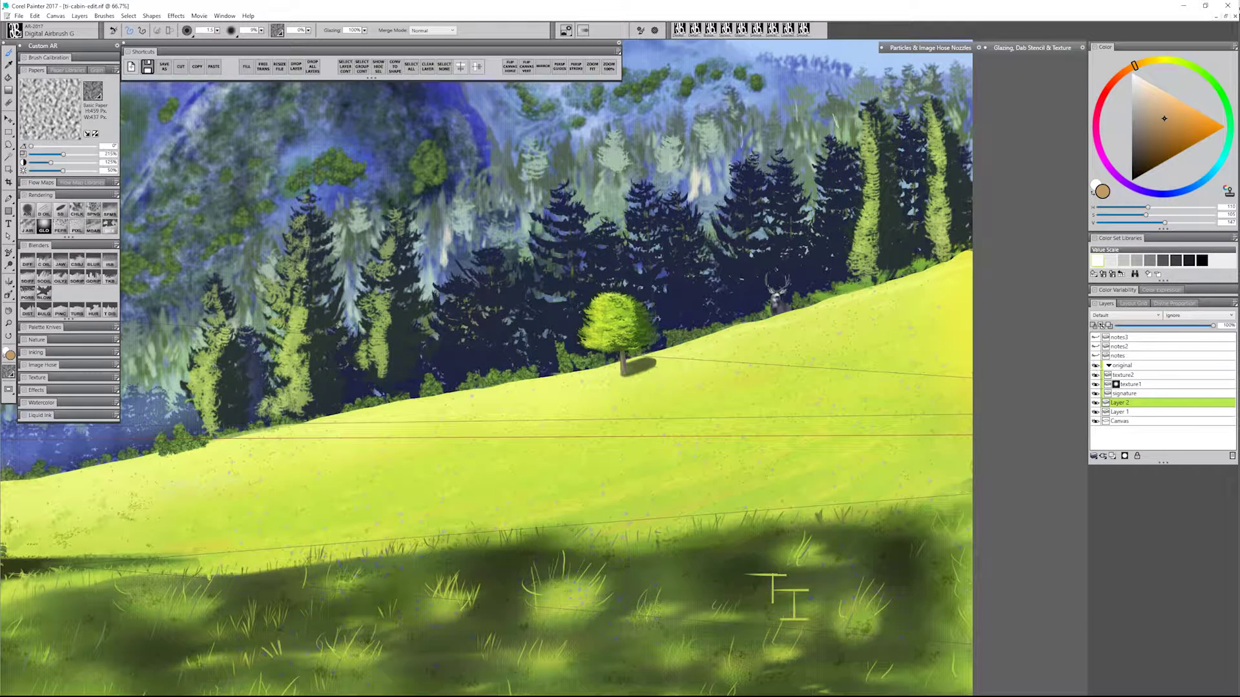
left_click(1167, 100)
left_click(1139, 64)
left_click_drag(621, 356, 623, 360)
left_click(1095, 356)
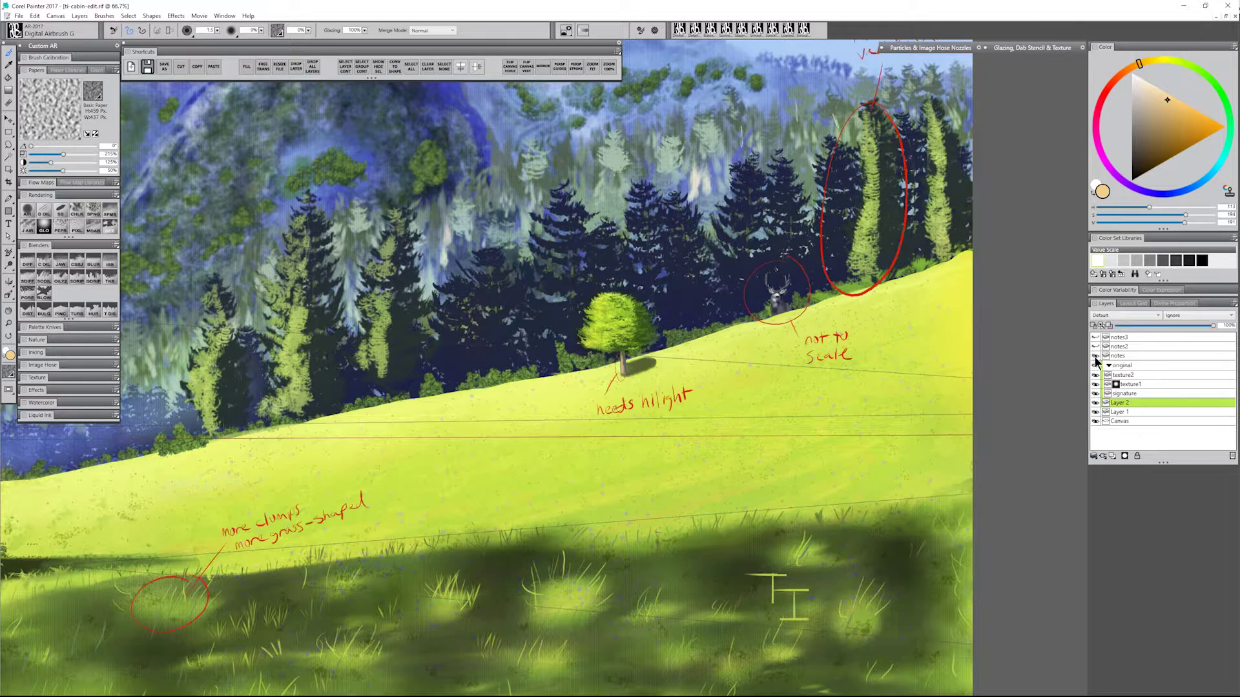
Step: Bring the whole painting into view, show the notes3 and notes2 layers, and hide the notes layer
mouse_move(890, 369)
left_mouse_down()
mouse_move(729, 549)
mouse_move(725, 581)
mouse_move(747, 480)
mouse_move(736, 462)
left_mouse_up()
left_click_drag(640, 459, 683, 343)
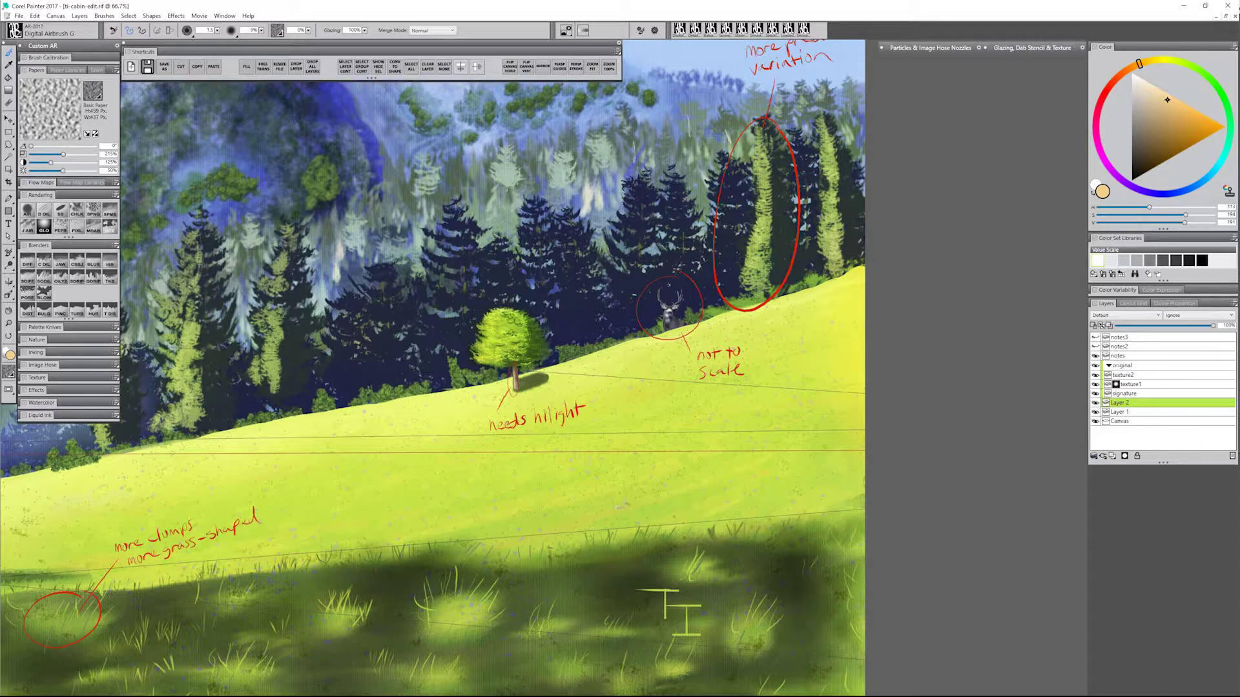
left_click_drag(550, 534, 702, 477)
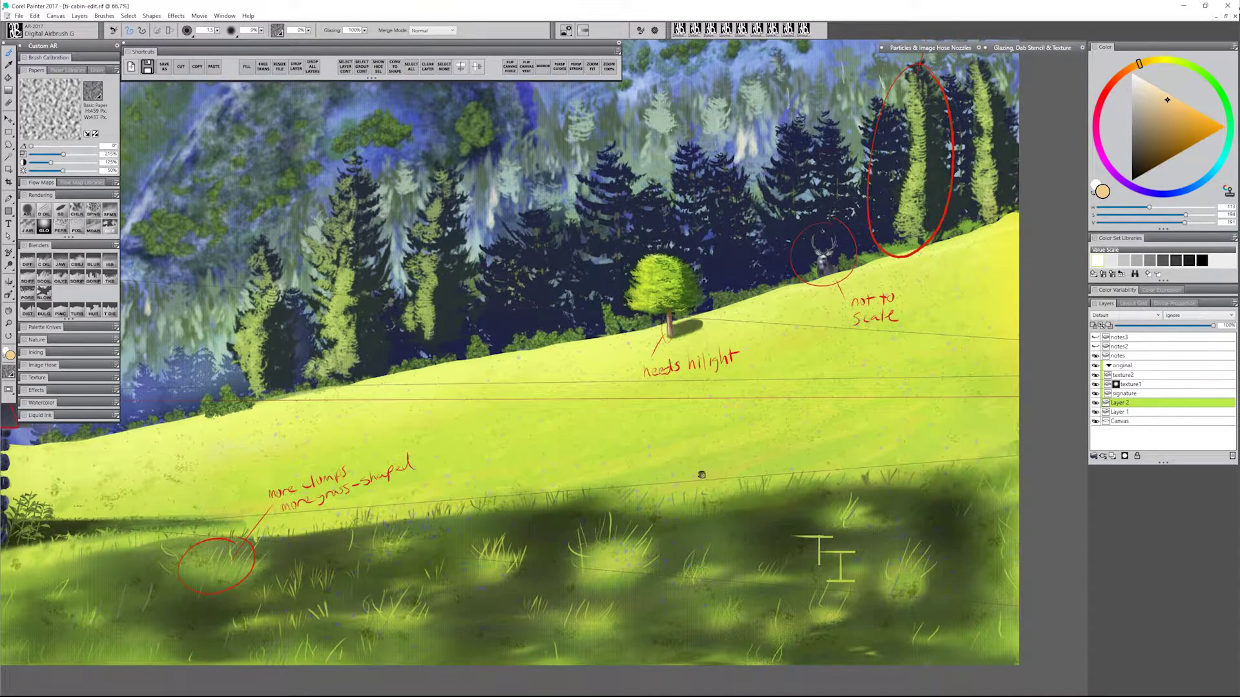
left_click(9, 323)
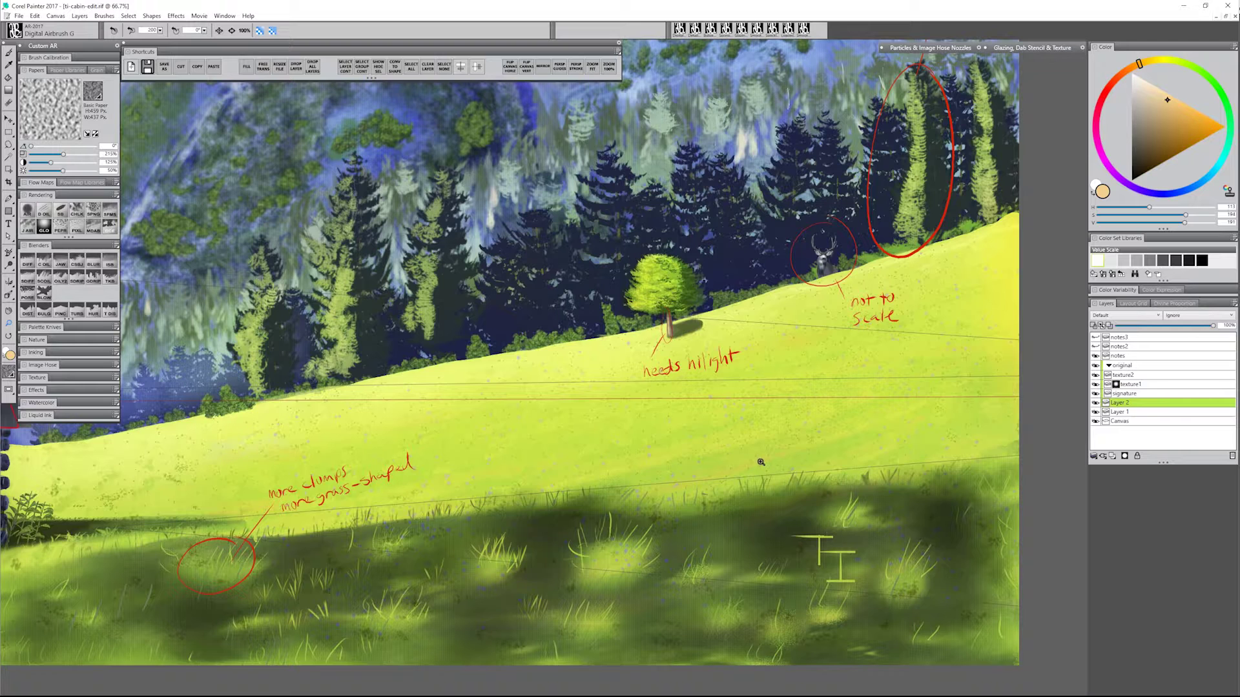
left_click(737, 454, "alt")
left_click(741, 459, "alt")
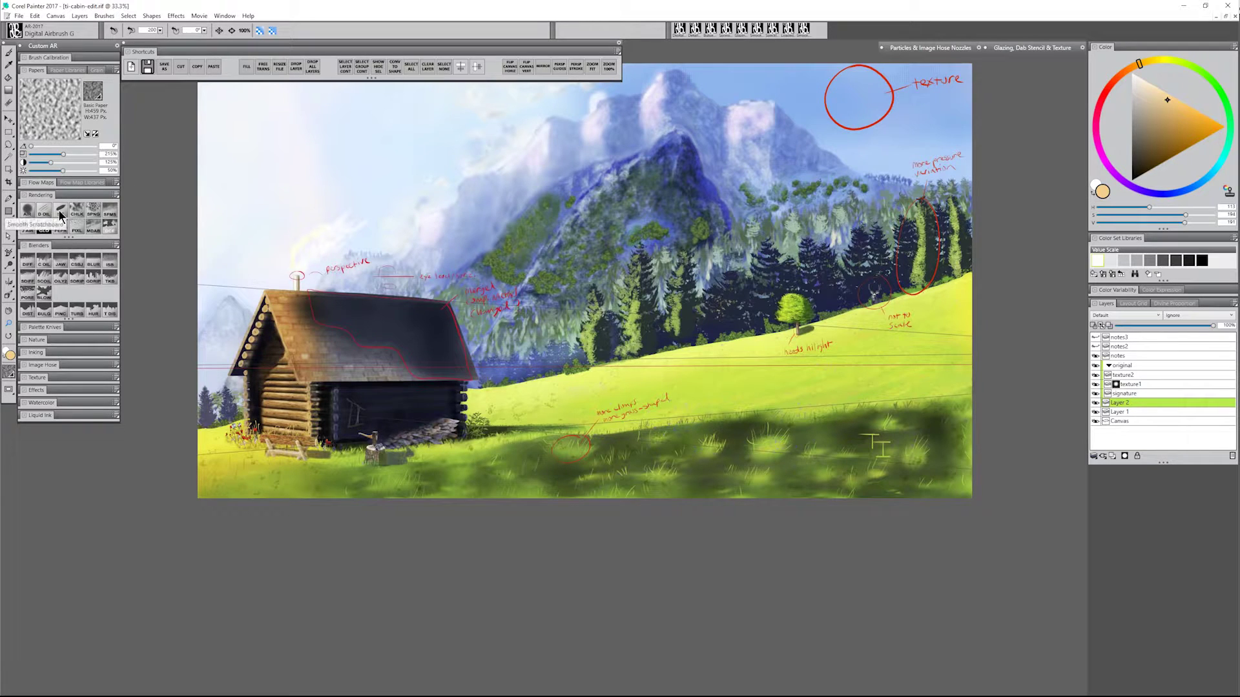
left_click(8, 53)
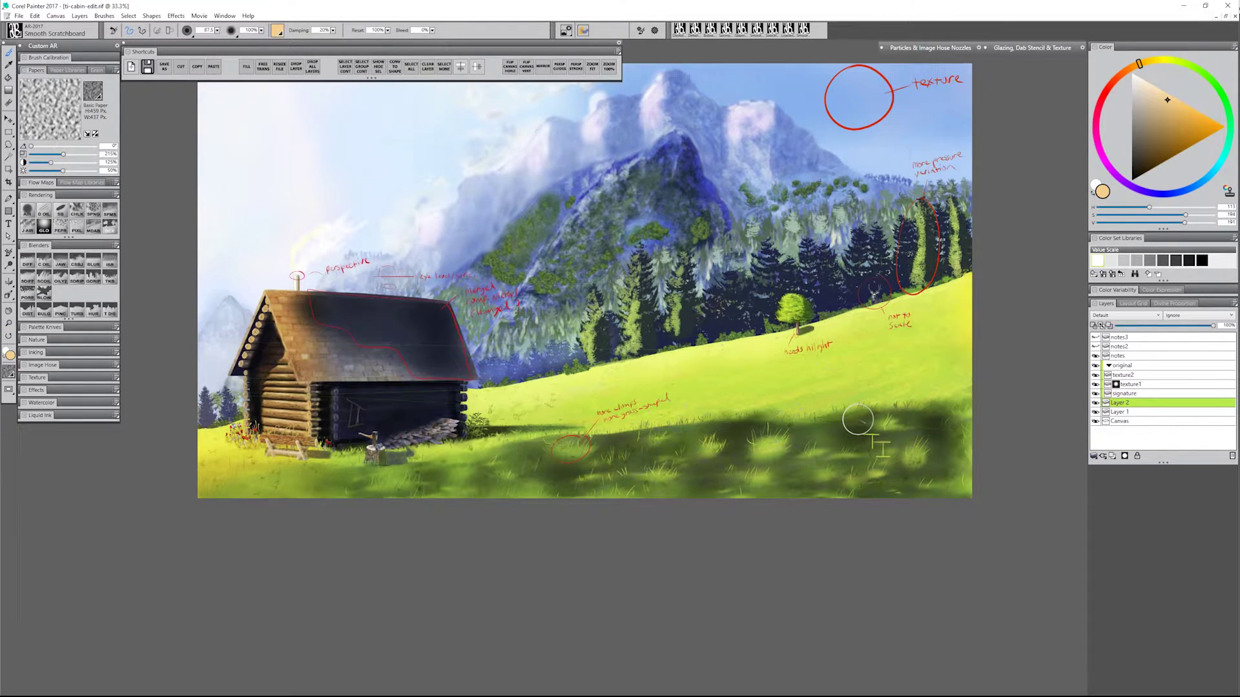
left_click(1095, 337)
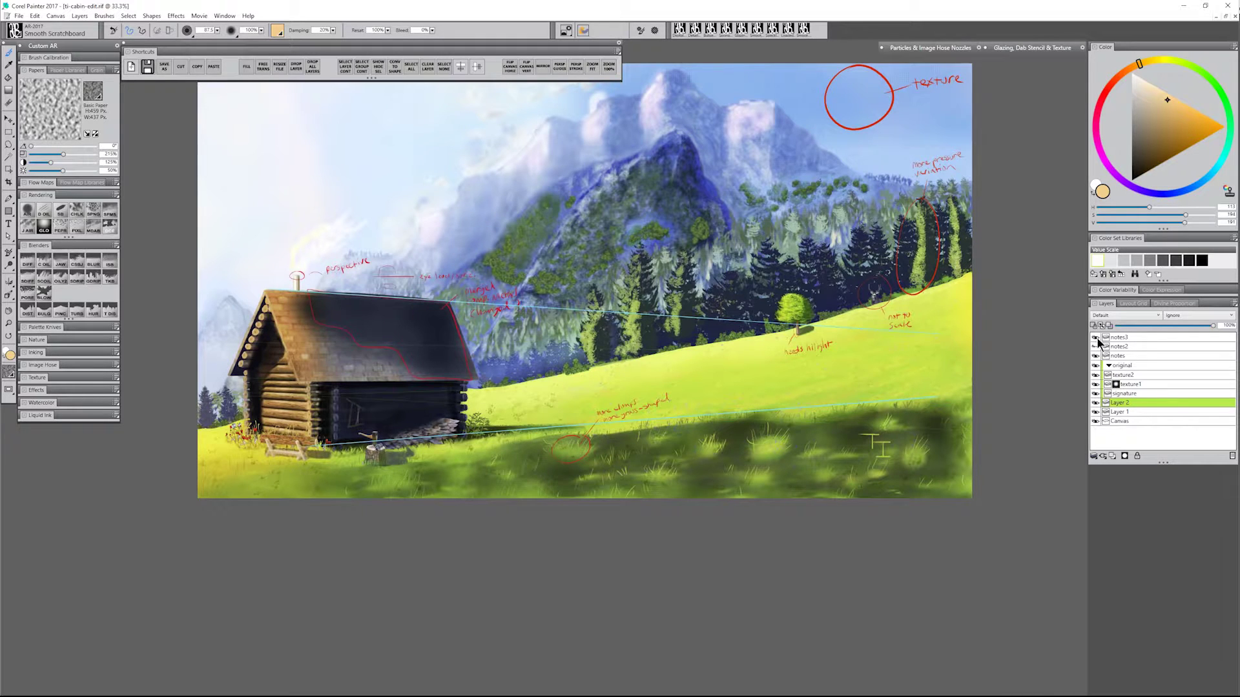
left_click(1095, 347)
left_click(1095, 355)
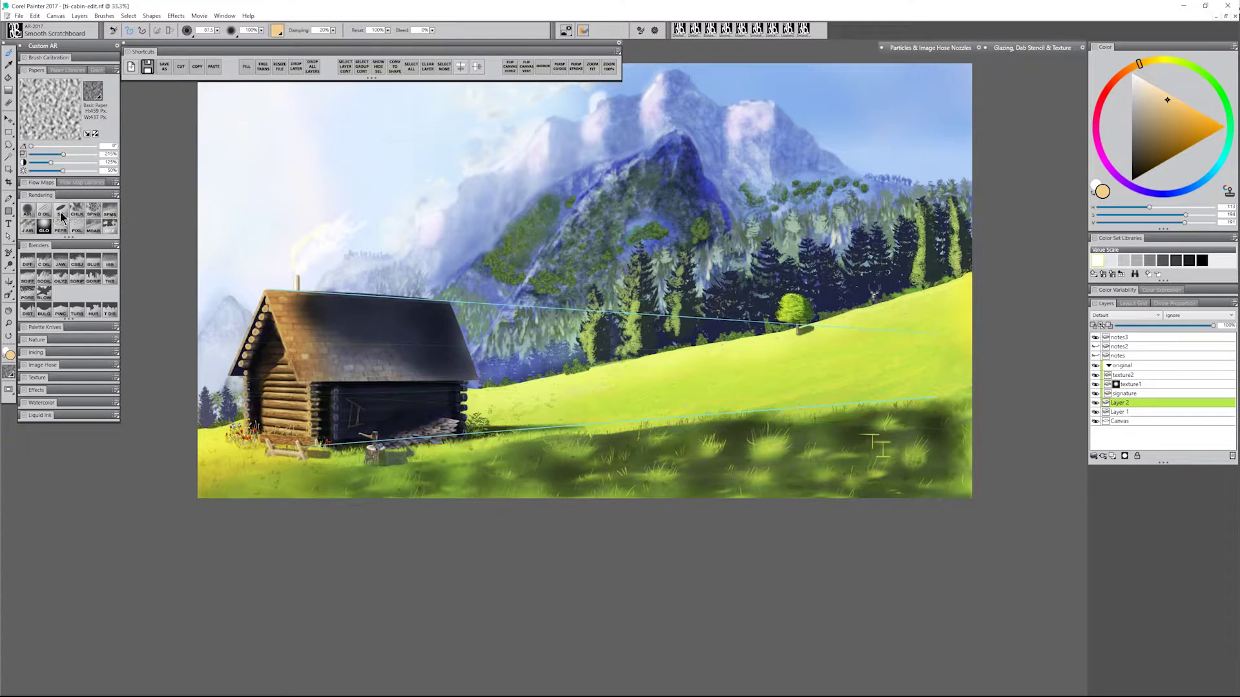
Step: Draw saturated cyan vertical lines from the small tree's base and below the deer to the lower perspective line with Smooth Scratchboard
left_click(9, 120)
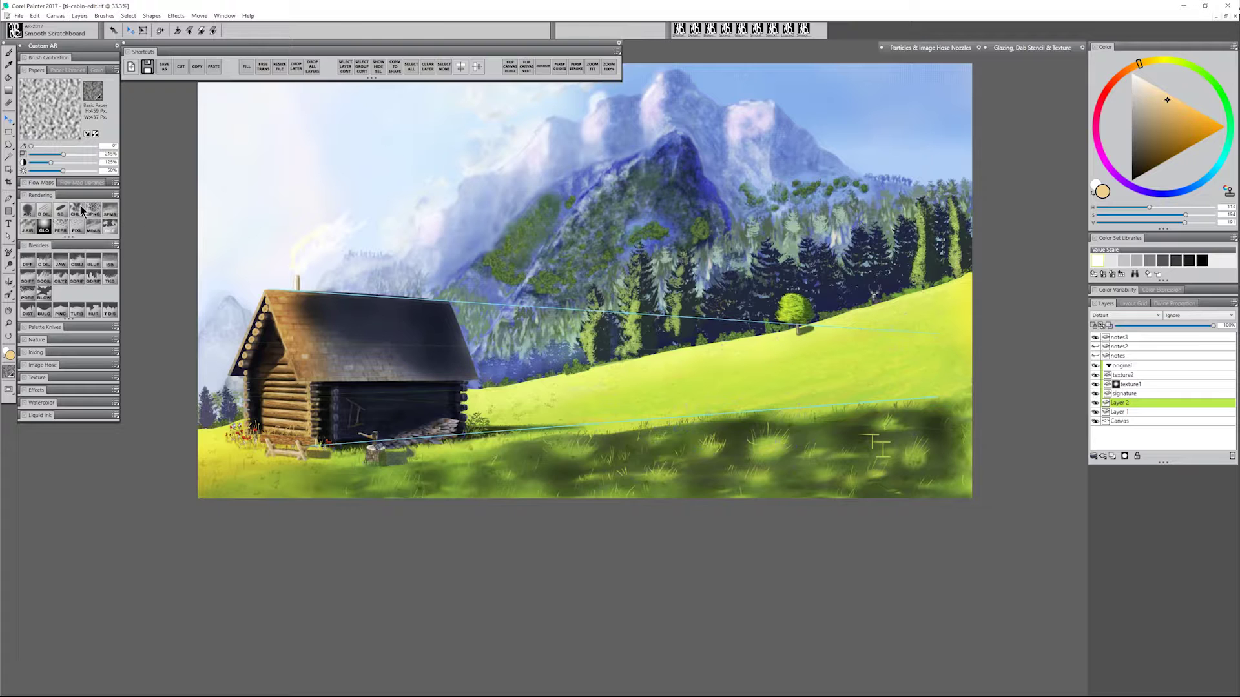
key("b")
left_click(1213, 173)
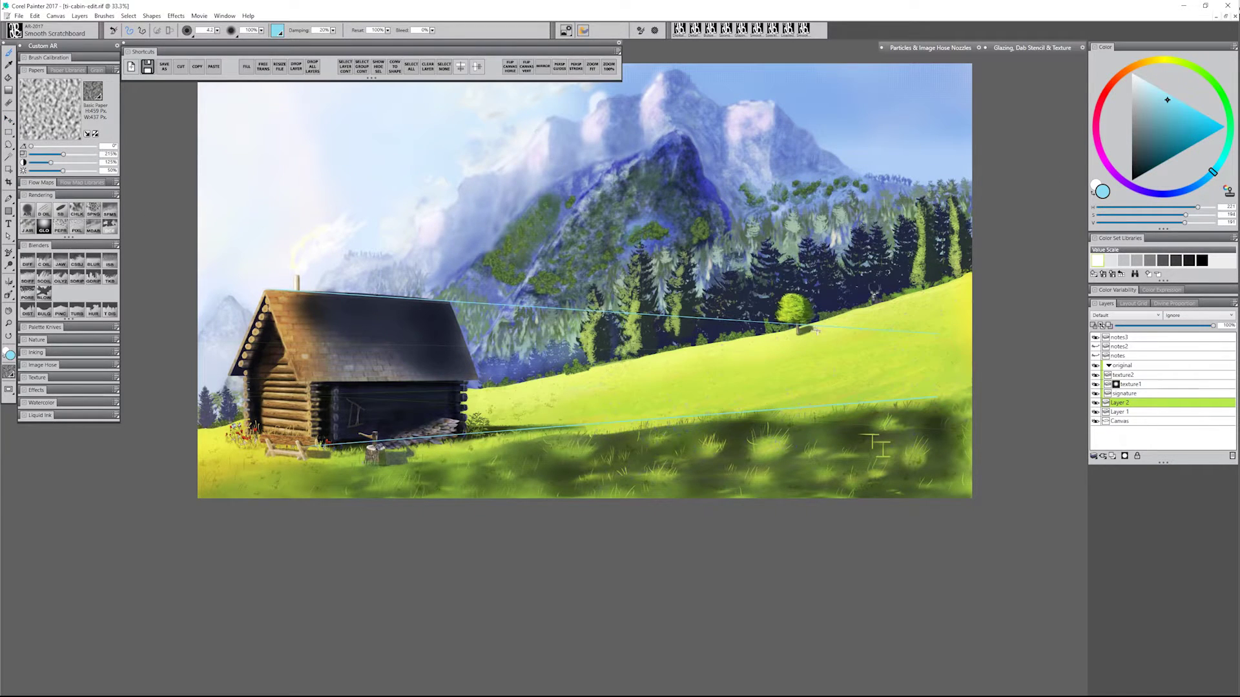
left_click_drag(798, 328, 795, 398)
key("ctrl+z")
left_click(1224, 127)
left_click_drag(798, 328, 798, 407)
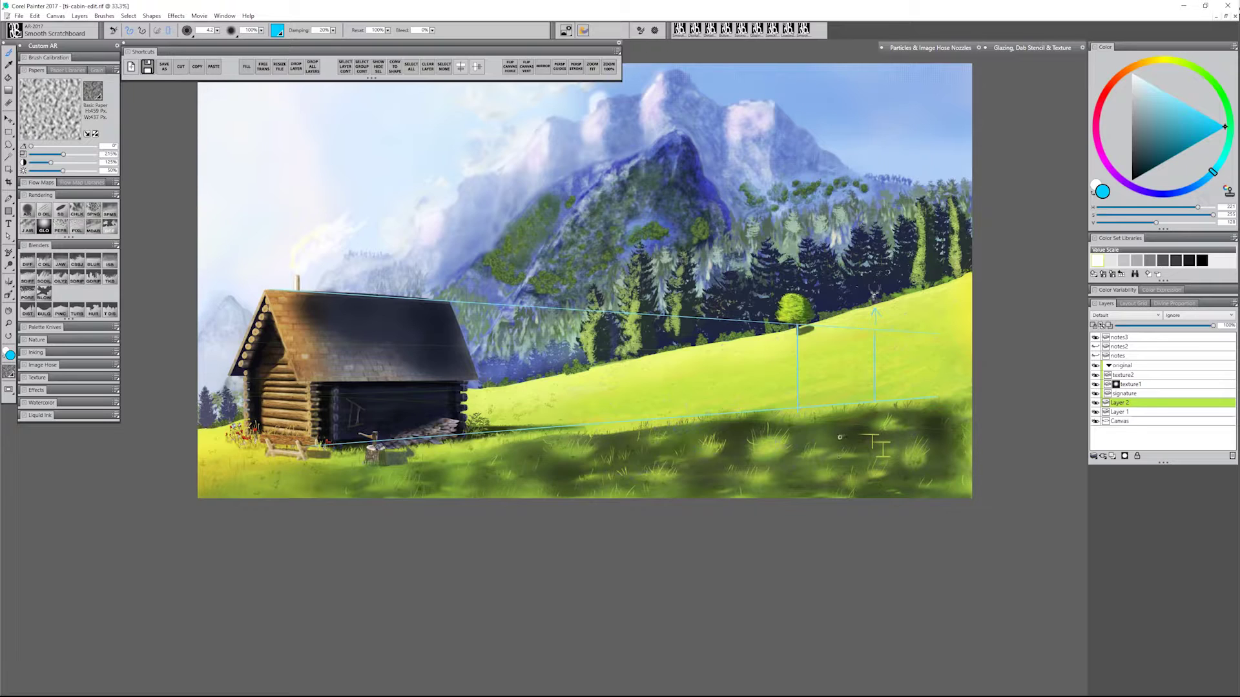
key("ctrl+z")
left_click_drag(868, 311, 759, 496)
left_click_drag(915, 393, 964, 497)
left_click_drag(866, 309, 609, 475)
key("ctrl+z")
key("ctrl+z")
key("ctrl+z")
key("ctrl+z")
Step: Draw a cyan perspective line from the cabin roof to the small tree, and an upward arrow beside the tree
left_click_drag(367, 321, 820, 338)
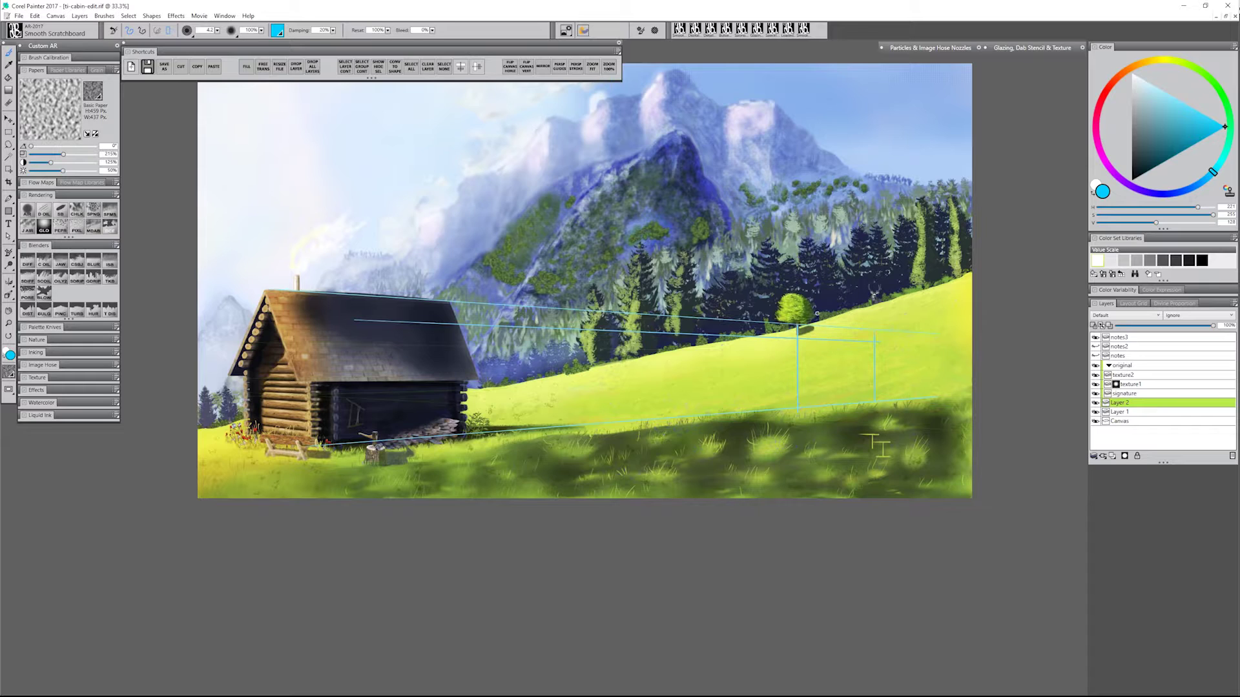
left_click_drag(826, 373, 820, 300)
left_click_drag(821, 300, 831, 312)
Step: Sketch cyan ellipses that shrink up the meadow toward the horizon, and undo all but the one in the middle
left_click_drag(635, 379, 653, 375)
mouse_move(629, 430)
left_mouse_down()
mouse_move(723, 414)
mouse_move(549, 481)
mouse_move(623, 450)
left_mouse_up()
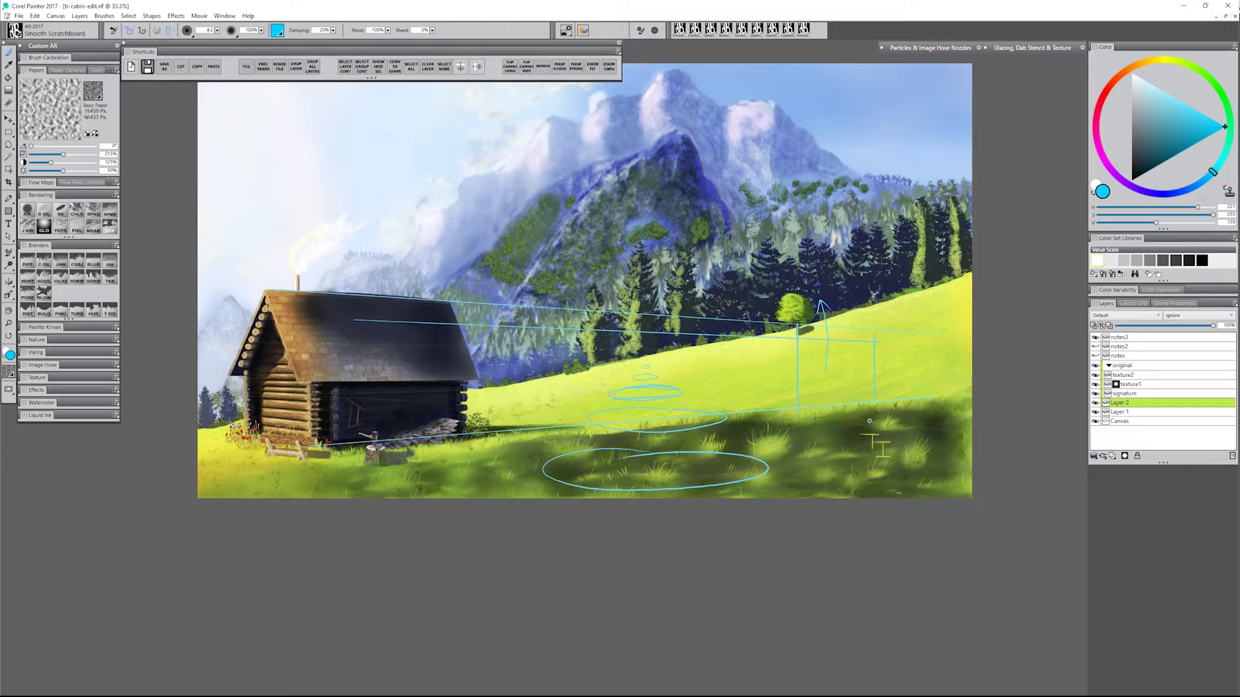
key("ctrl+z")
key("ctrl+z")
key("ctrl+z")
key("ctrl+z")
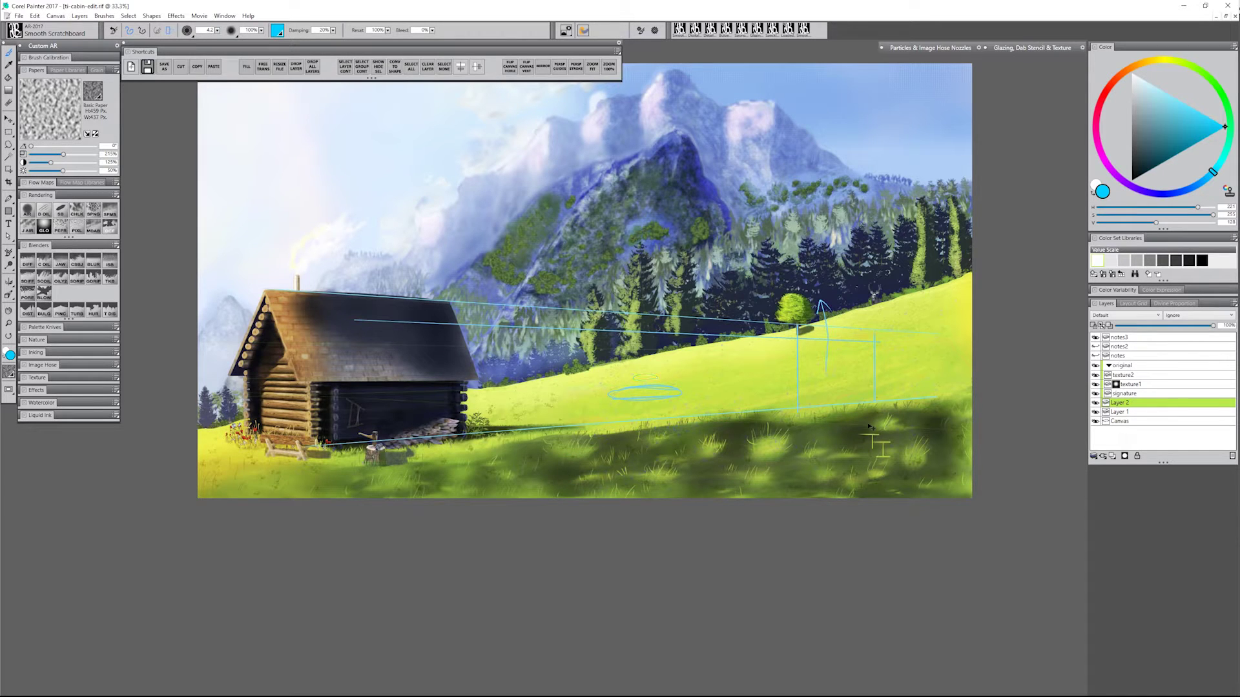
Step: Undo the remaining ellipse on the meadow, hide the notes3 and notes2 layers, and show the notes layer
key("ctrl+z")
left_click(1095, 348)
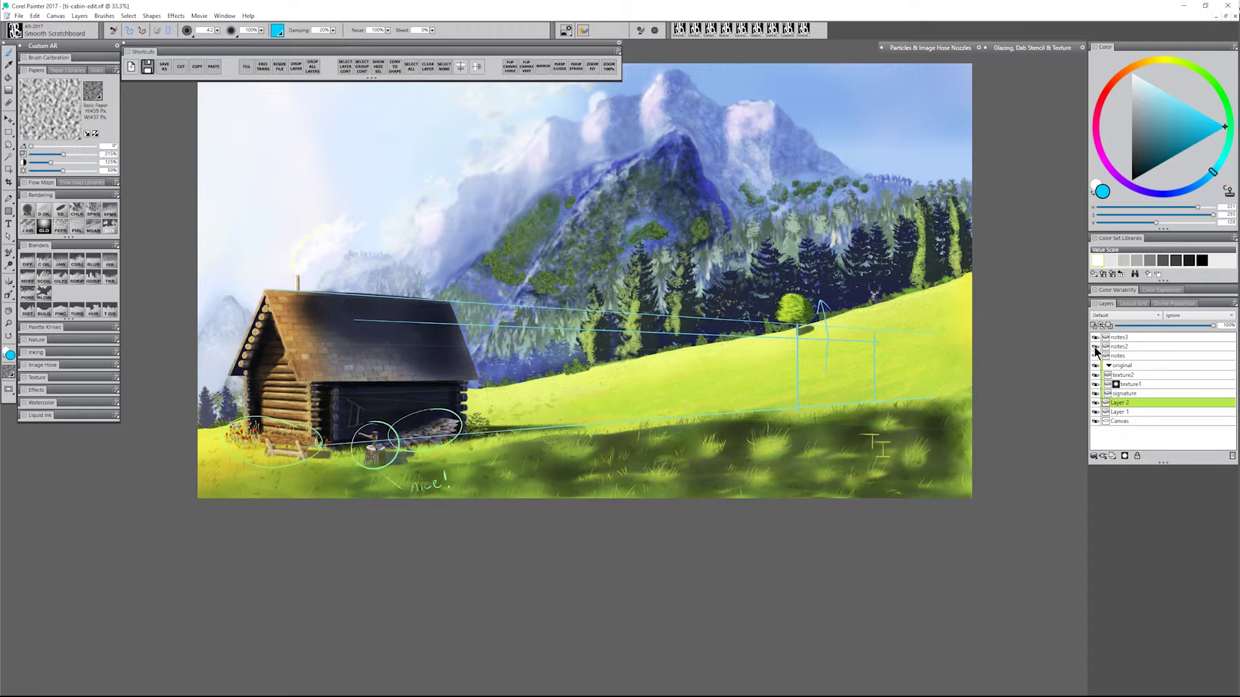
left_click(1095, 347)
left_click(1095, 339)
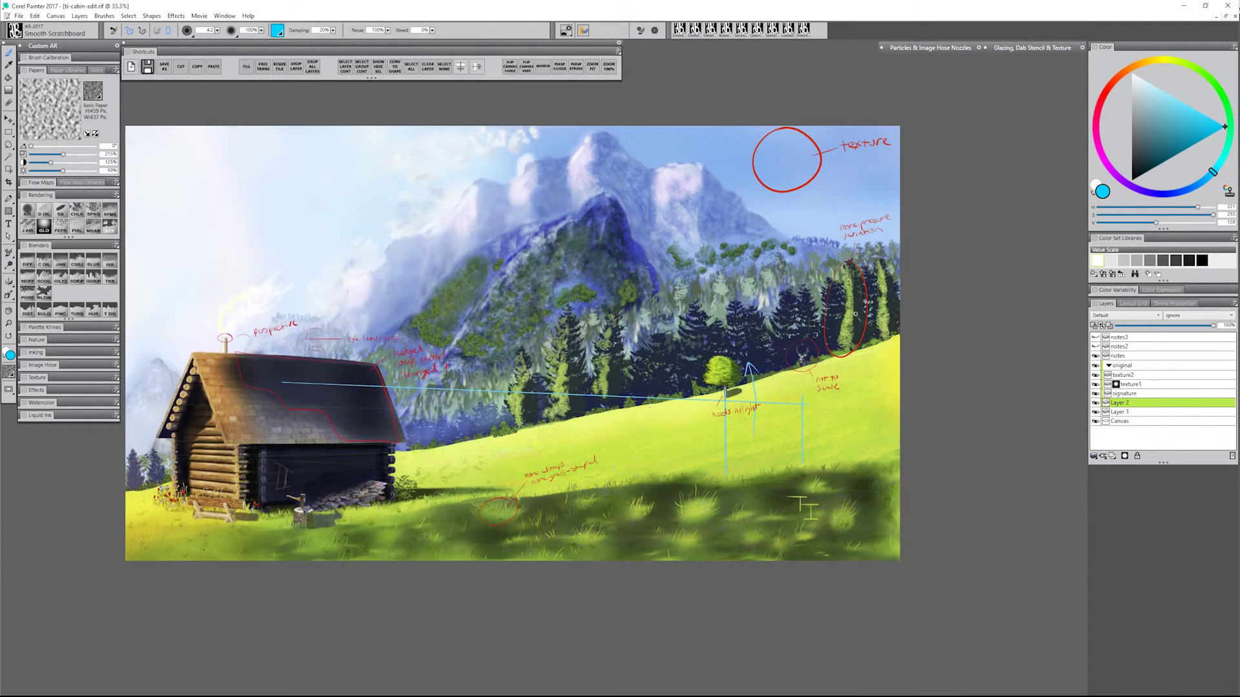
Step: Paint a magenta demonstration conifer over the small tree with the Linear-Size-P Color brush, widening from a narrow tip to a broad base
left_click(8, 323)
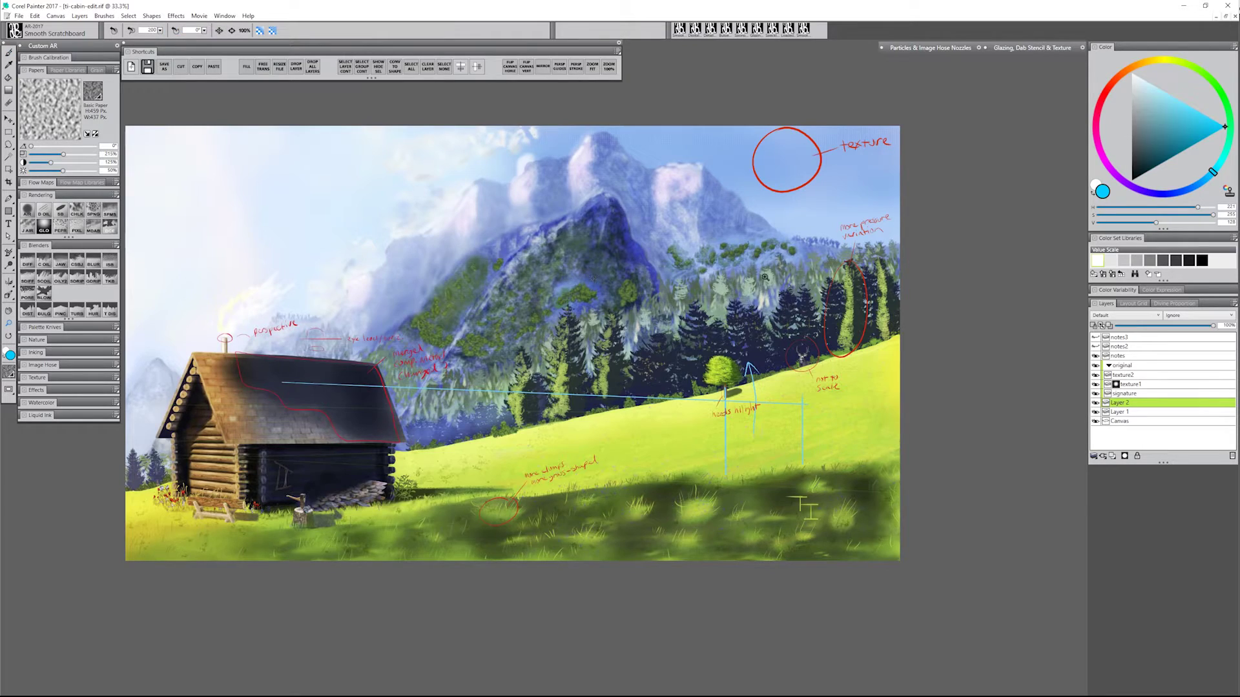
left_click(853, 303)
left_click(853, 304)
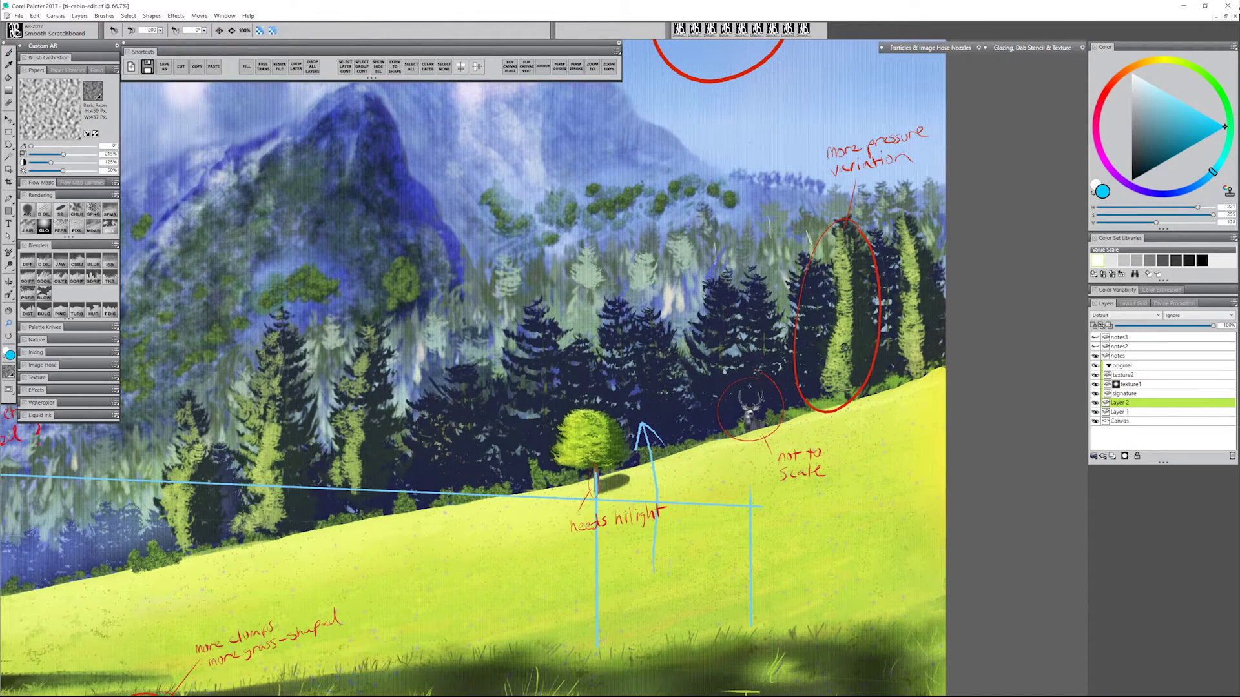
left_click_drag(869, 338, 793, 346)
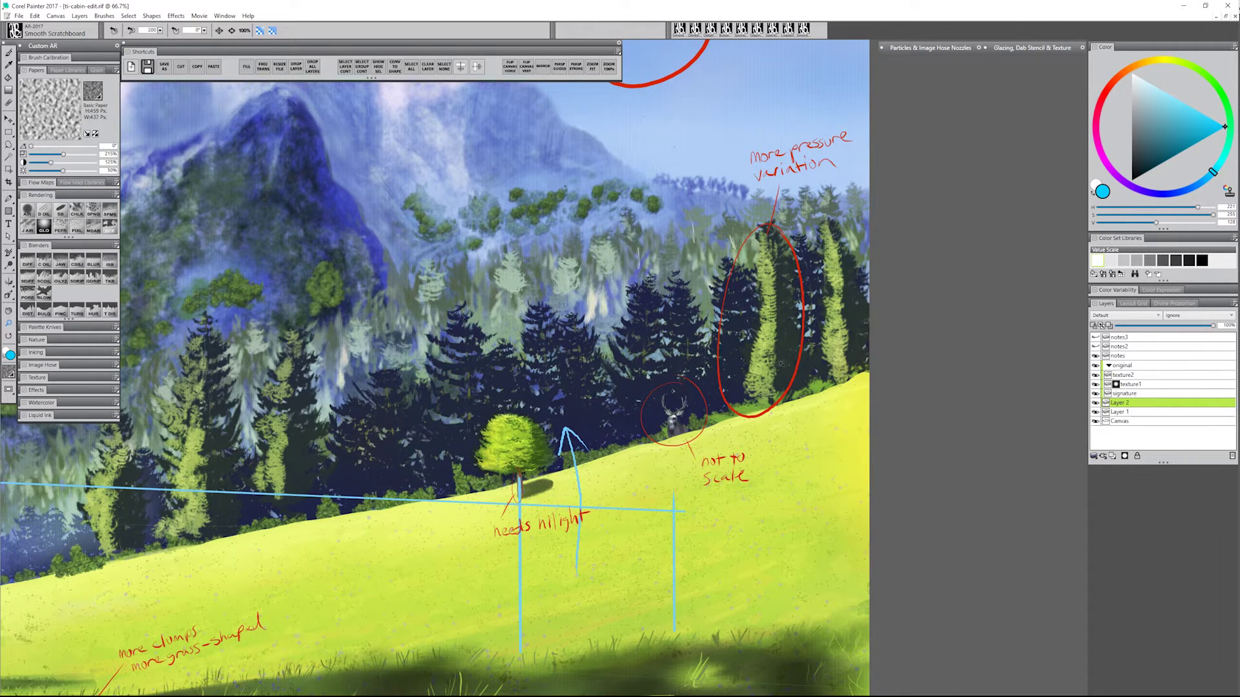
left_click(8, 119)
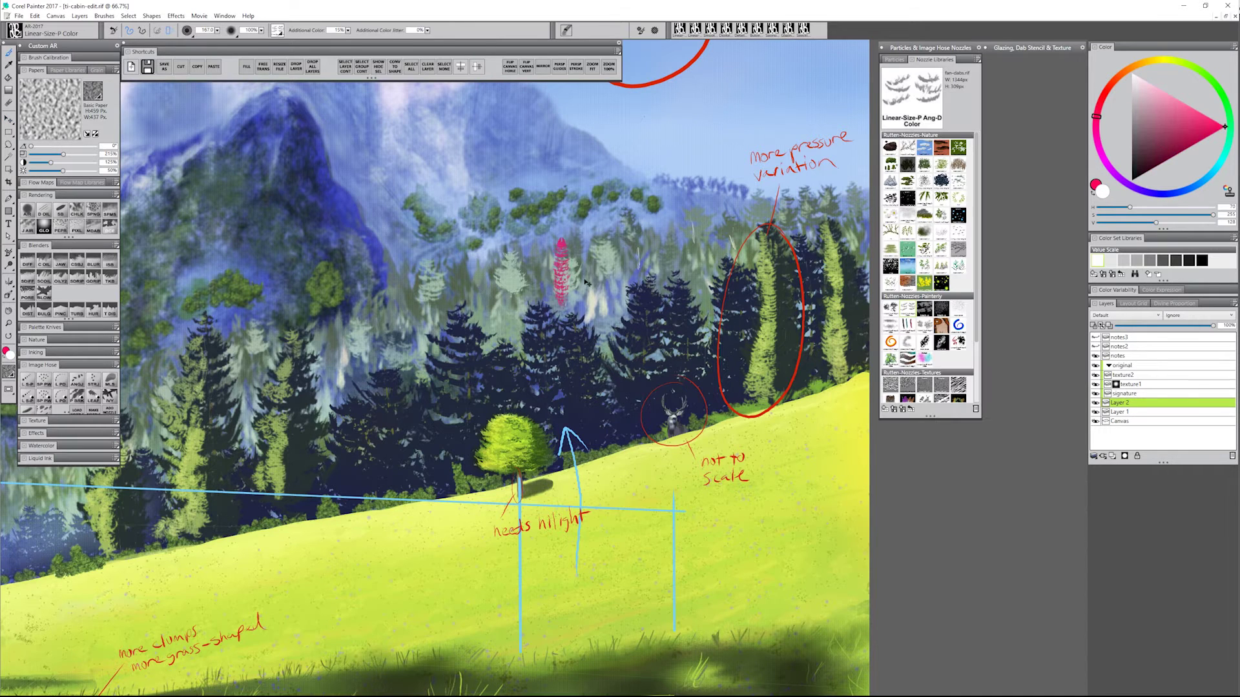
key("ctrl+z")
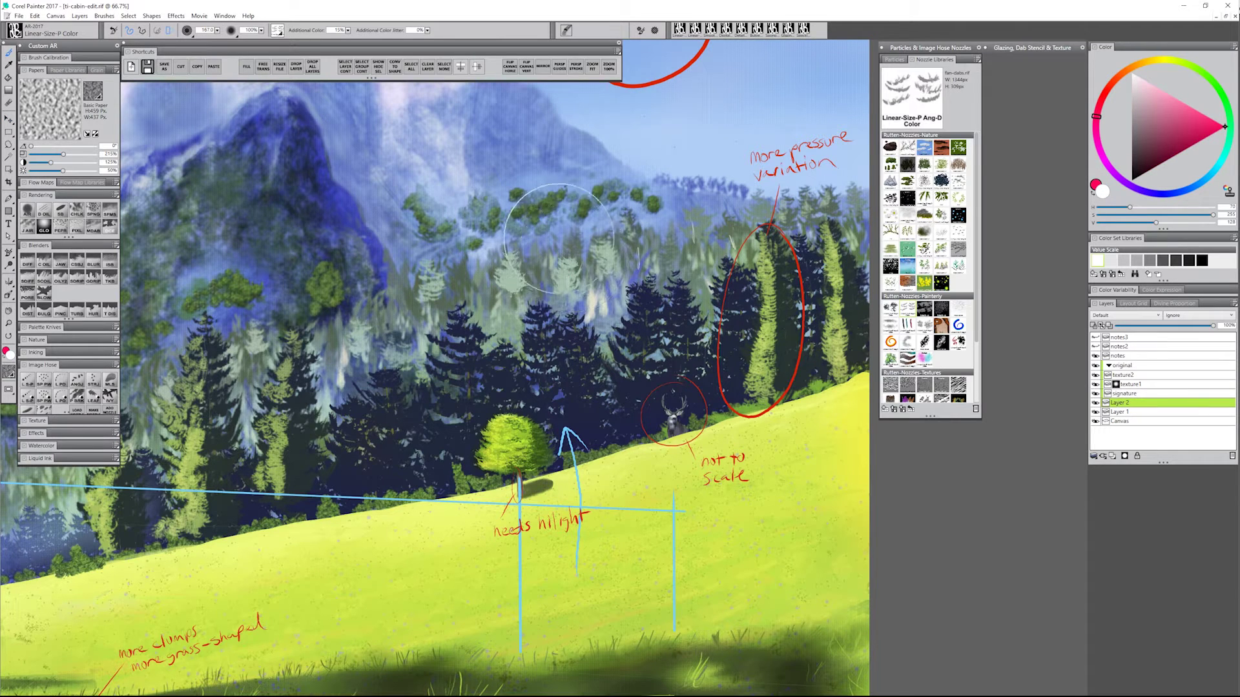
mouse_move(561, 237)
left_mouse_down()
mouse_move(560, 463)
mouse_move(619, 446)
left_mouse_up()
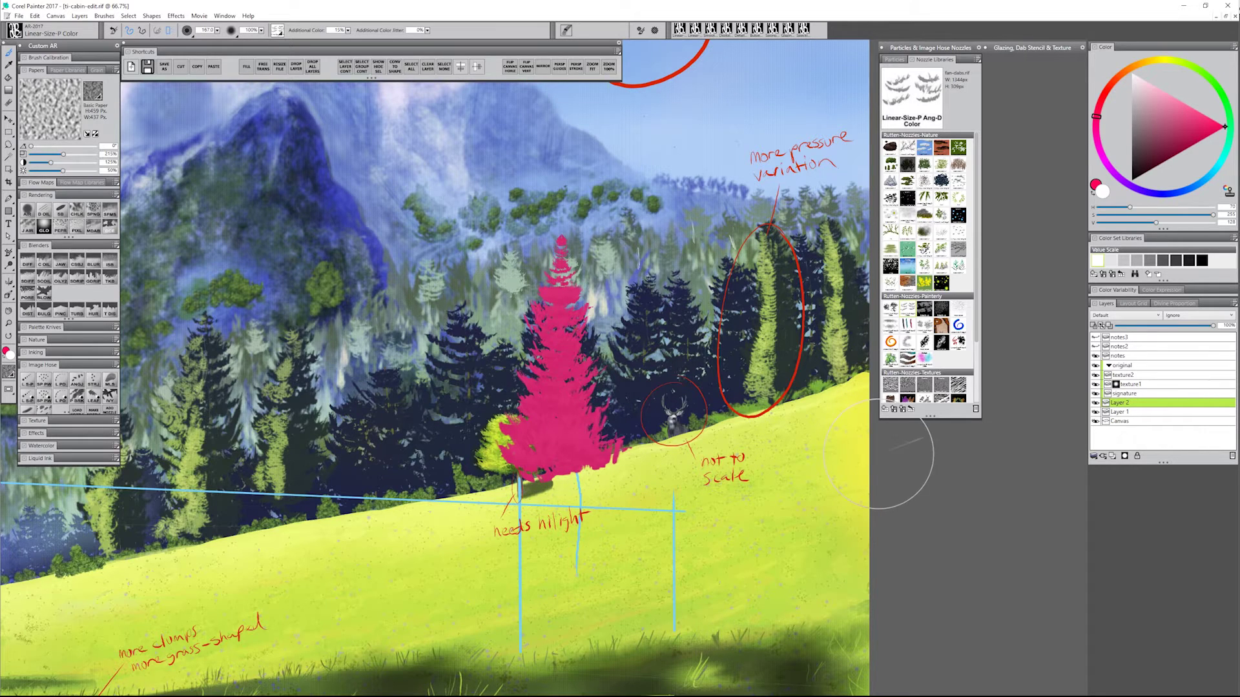
Step: Paint cyan highlight strokes down the left side of the magenta conifer with a larger brush, varying their width from narrow tip to wide base
left_click(1211, 172)
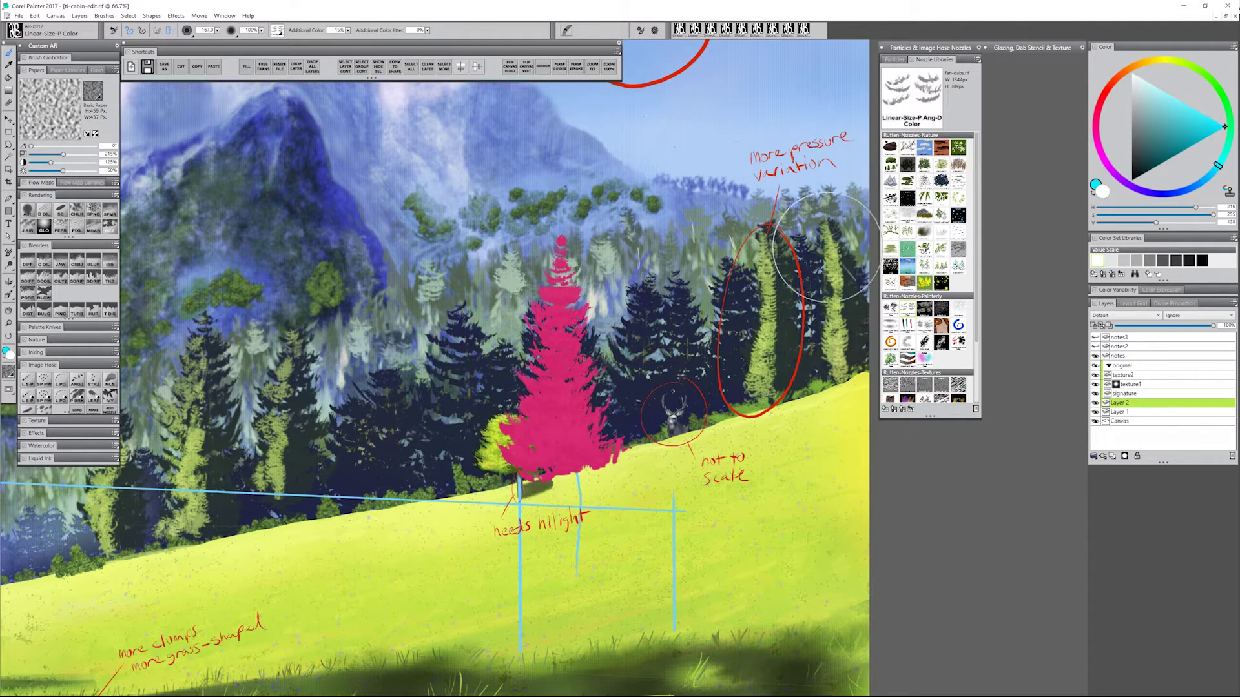
left_click_drag(560, 244, 556, 478)
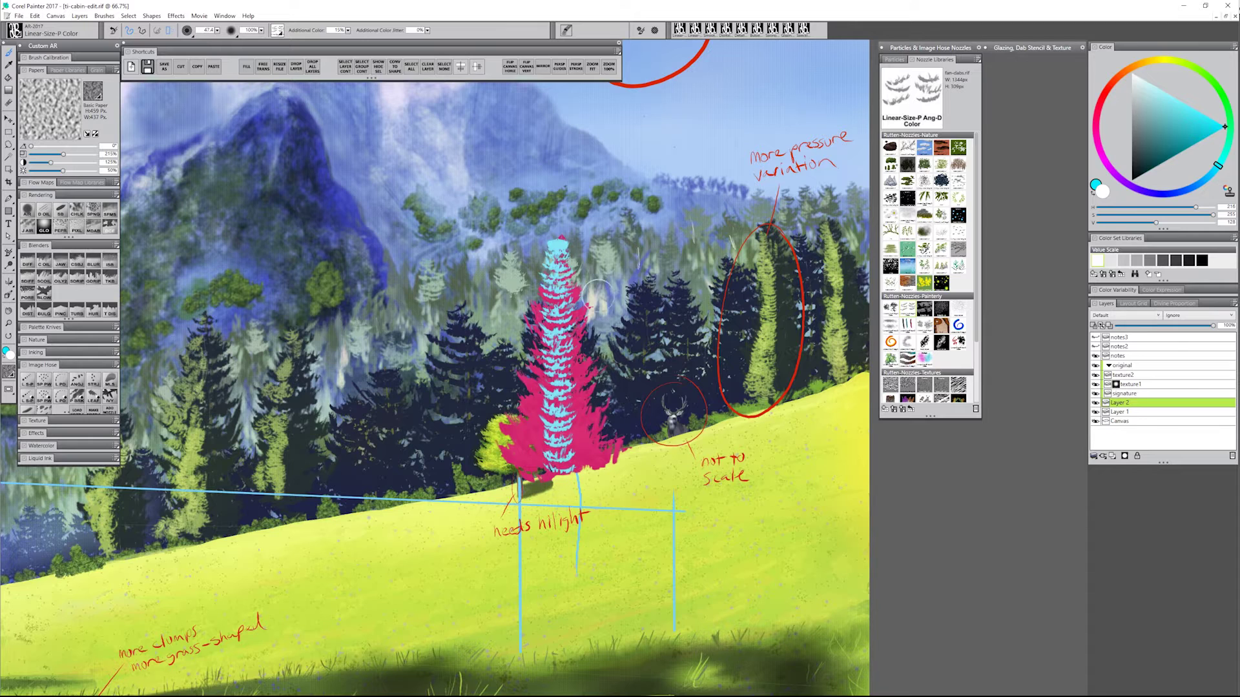
key("ctrl+z")
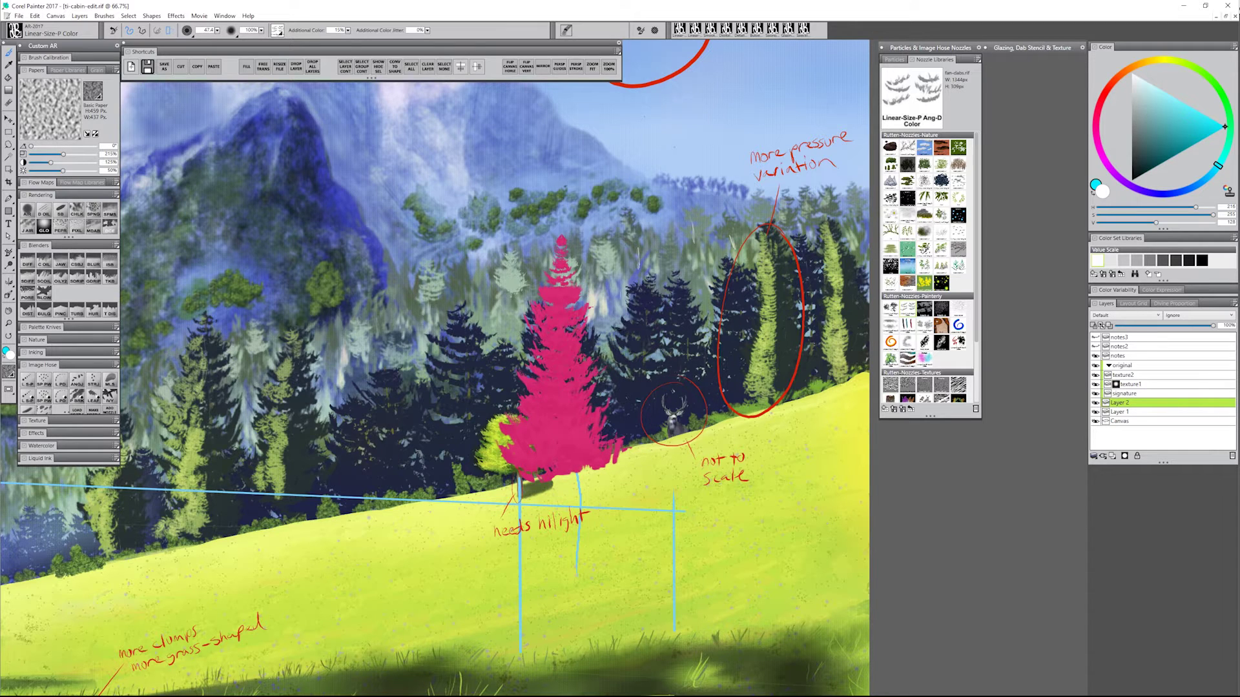
key("bracketright")
mouse_move(561, 241)
left_mouse_down()
mouse_move(546, 321)
mouse_move(559, 387)
mouse_move(537, 403)
mouse_move(555, 413)
mouse_move(532, 451)
mouse_move(569, 465)
left_mouse_up()
key("bracketright")
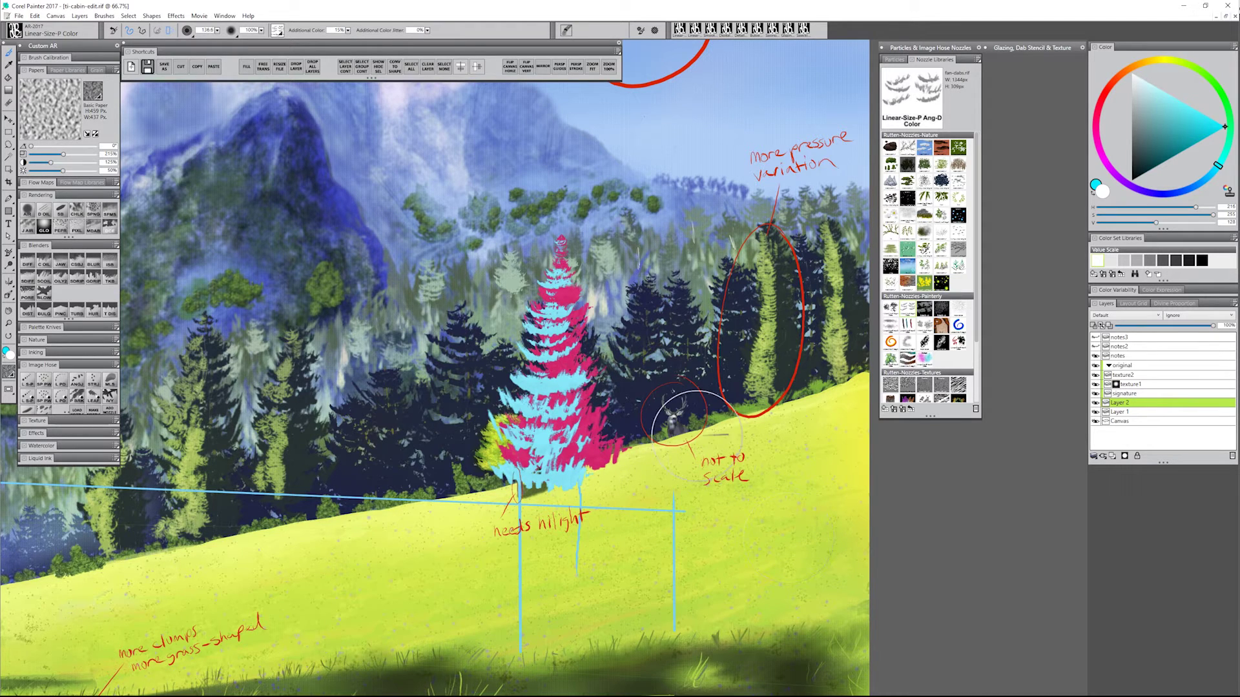
Step: Reduce the brush size and add a small cyan highlight stroke at the magenta conifer's tip
key("bracketleft")
key("bracketleft")
key("bracketleft")
key("bracketleft")
left_click_drag(563, 243, 561, 237)
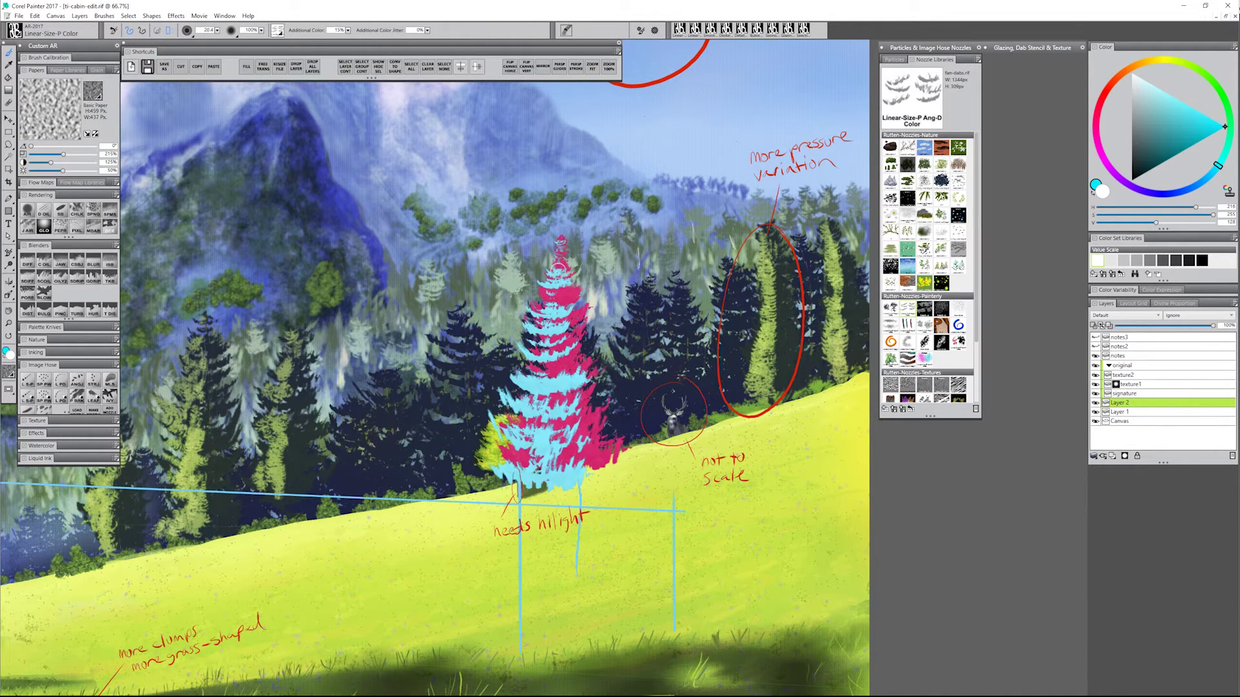